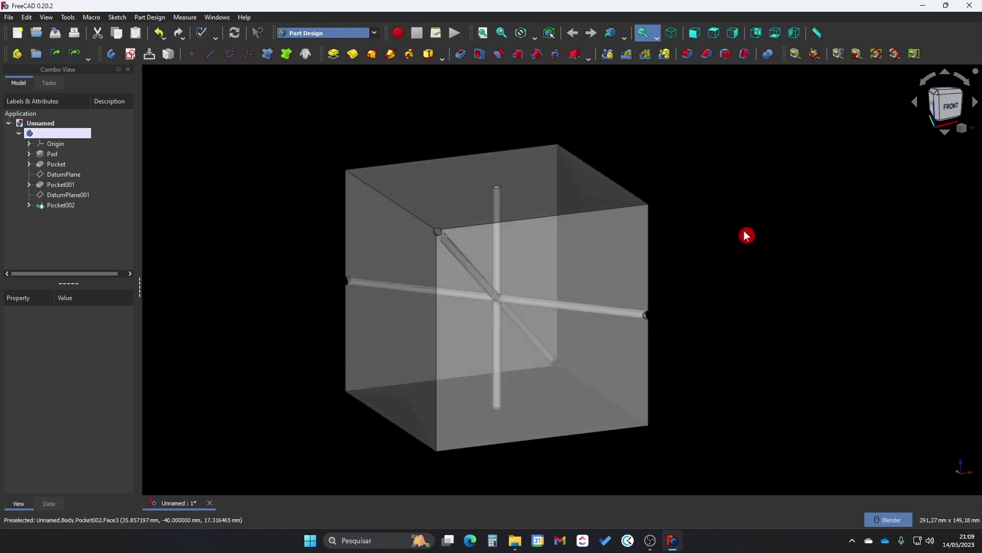
- Examine the finished transparent cube from several sides to study its three internal round channels crossing at the centre
middle_drag(741, 182, 750, 200)
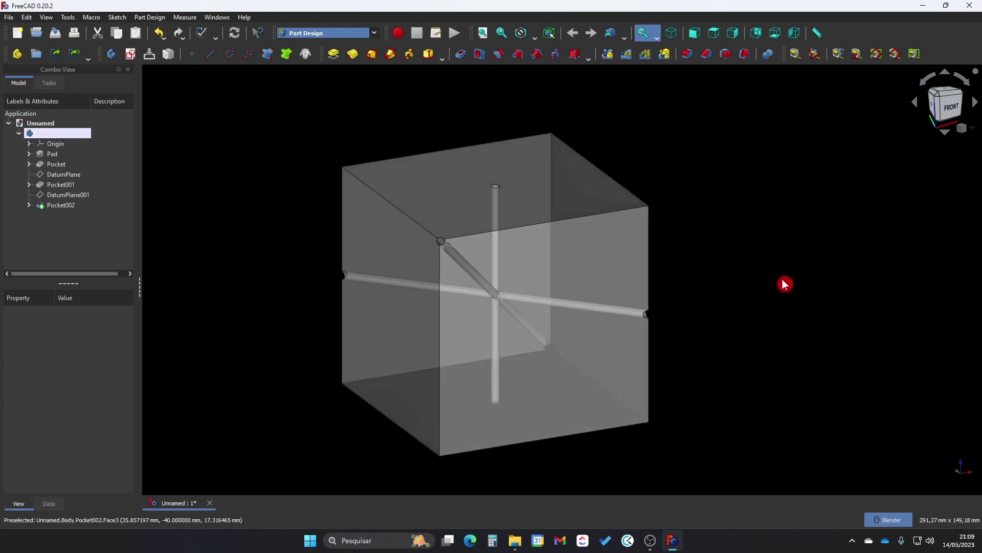
middle_drag(783, 279, 741, 279)
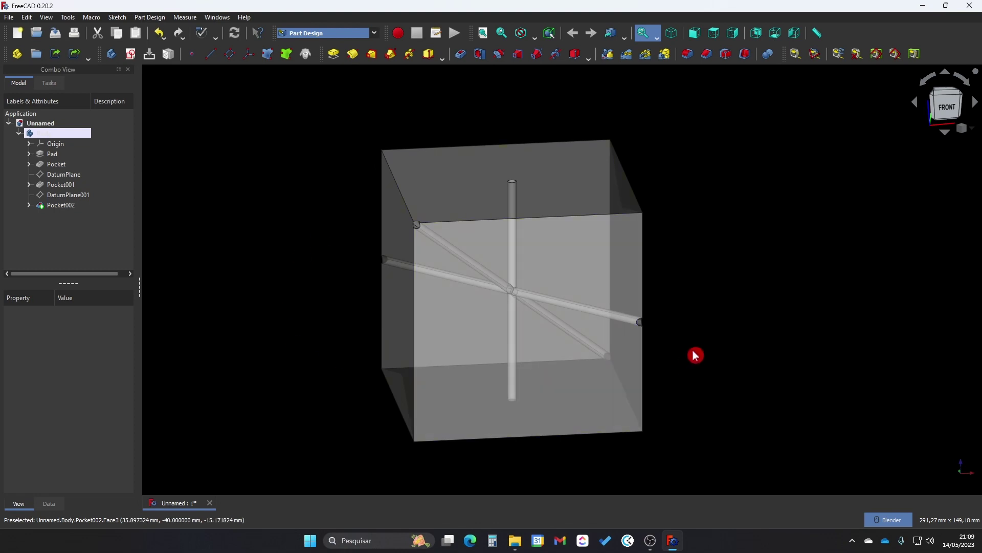
middle_drag(689, 210, 761, 245)
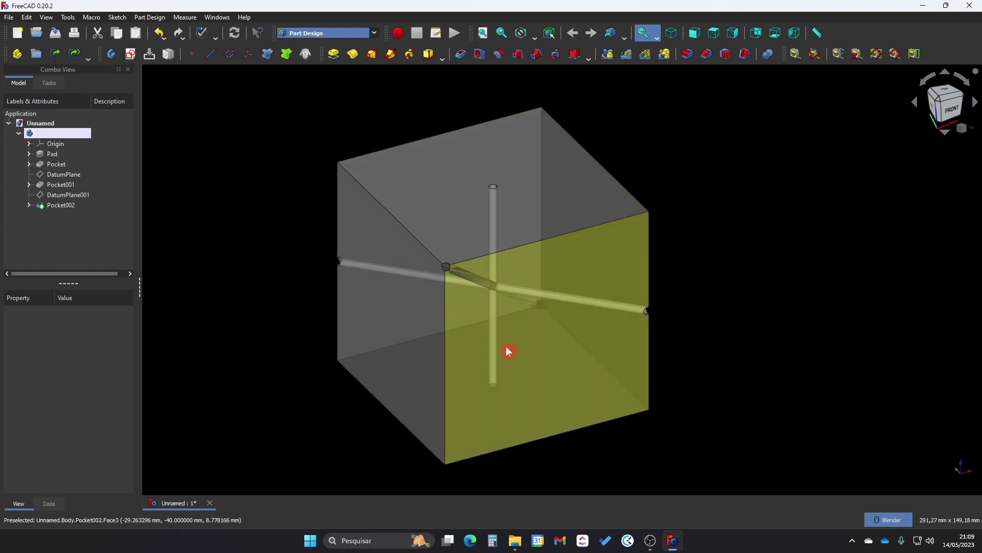
middle_drag(769, 305, 747, 287)
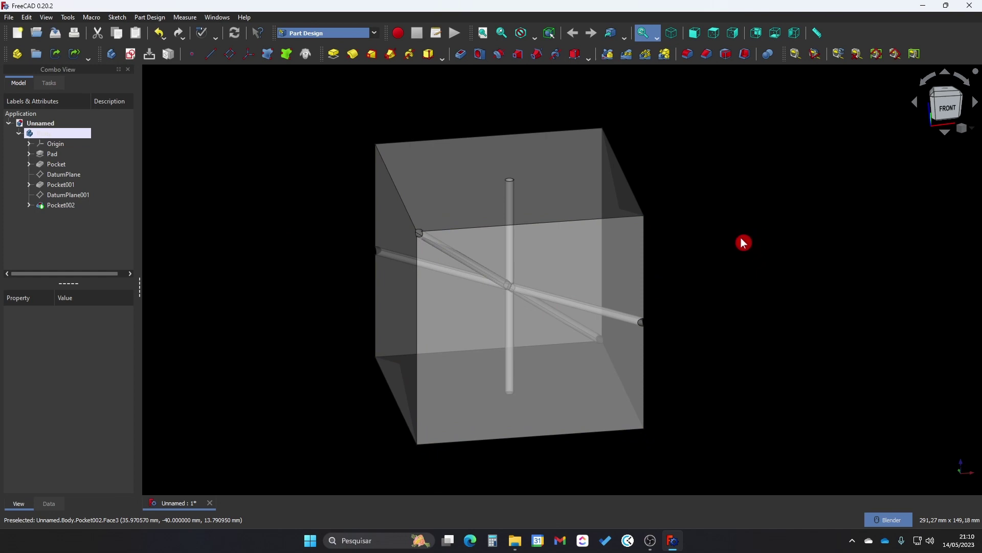
middle_drag(706, 259, 743, 256)
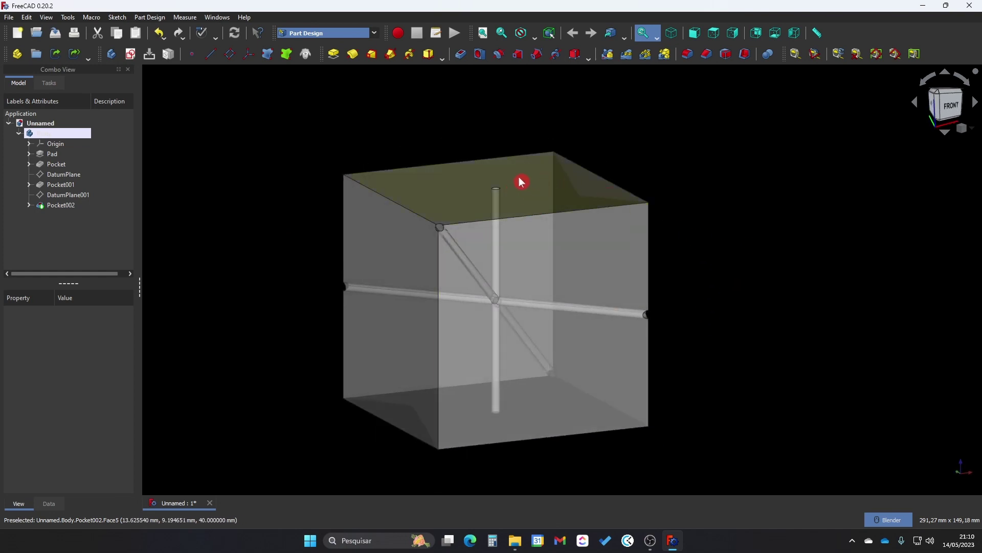
middle_drag(695, 215, 711, 164)
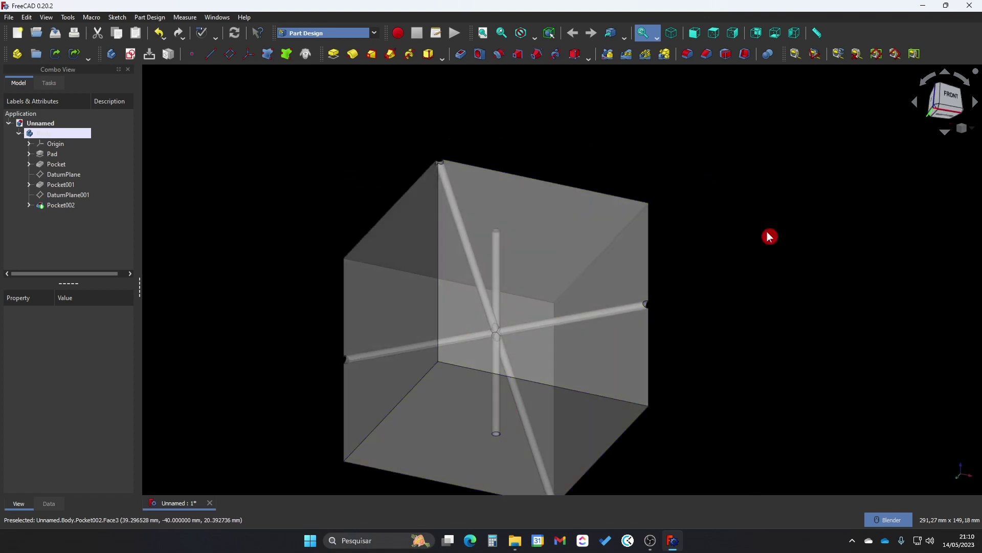
middle_drag(769, 236, 716, 327)
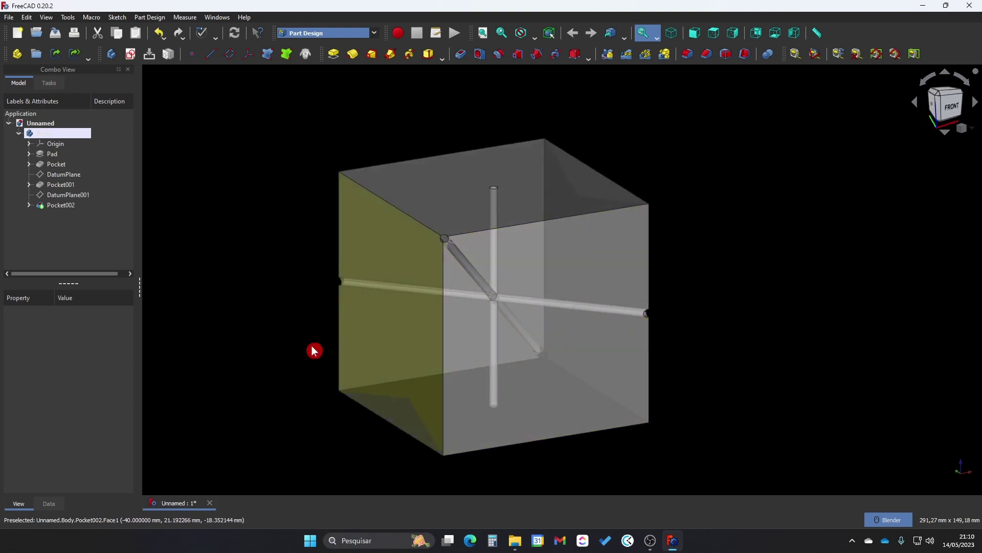
middle_drag(314, 351, 324, 294)
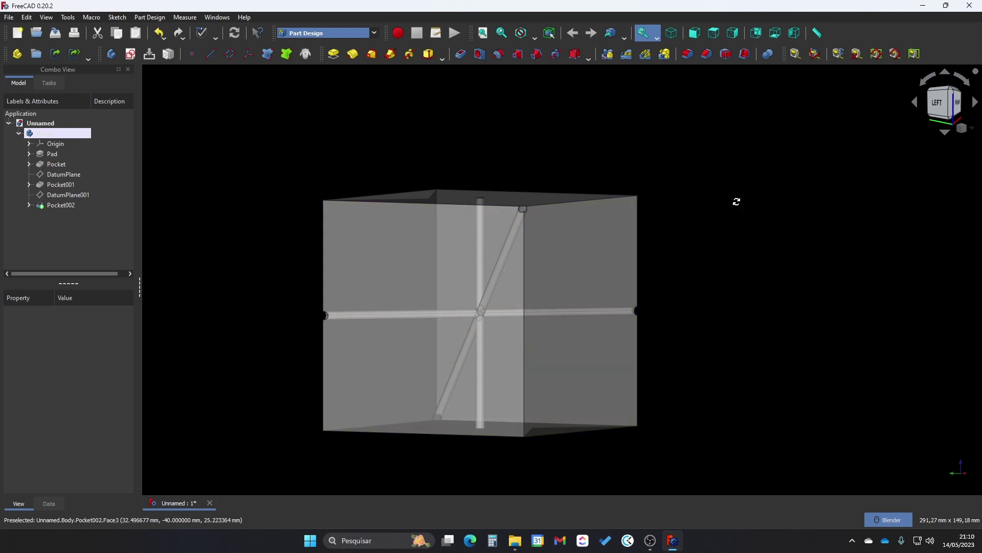
middle_drag(737, 202, 721, 215)
middle_drag(771, 267, 530, 266)
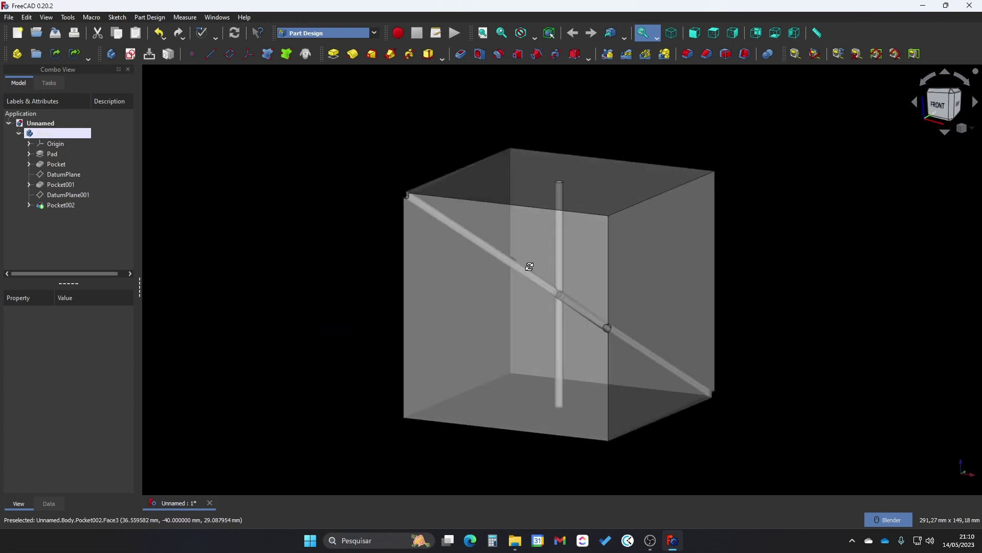
key(3)
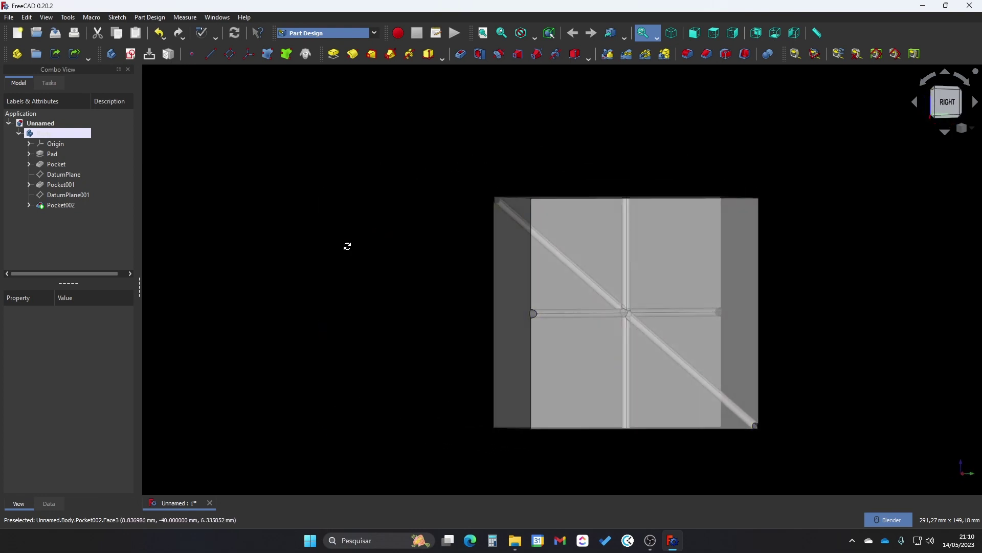
middle_drag(347, 246, 450, 232)
middle_drag(223, 282, 353, 309)
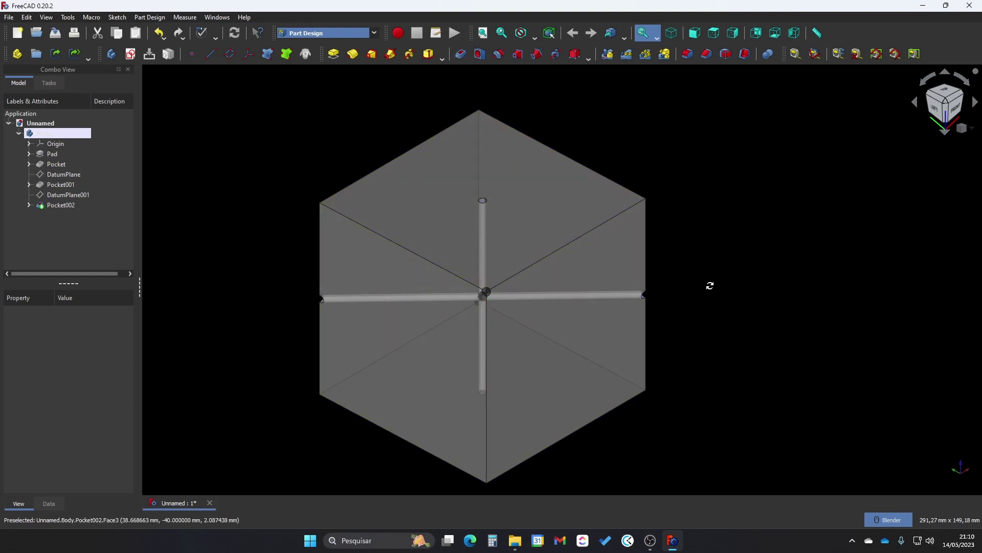
middle_drag(710, 285, 631, 255)
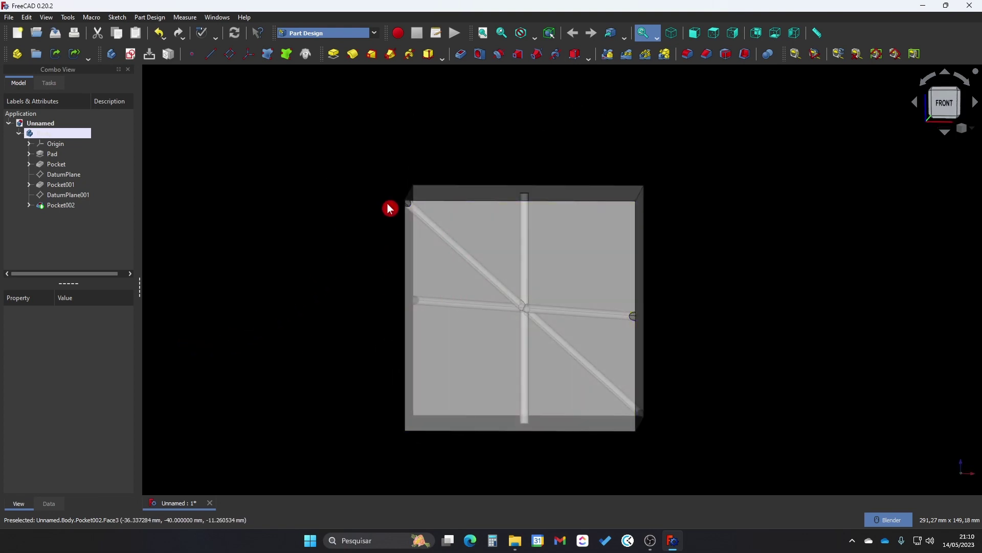
middle_drag(354, 212, 426, 247)
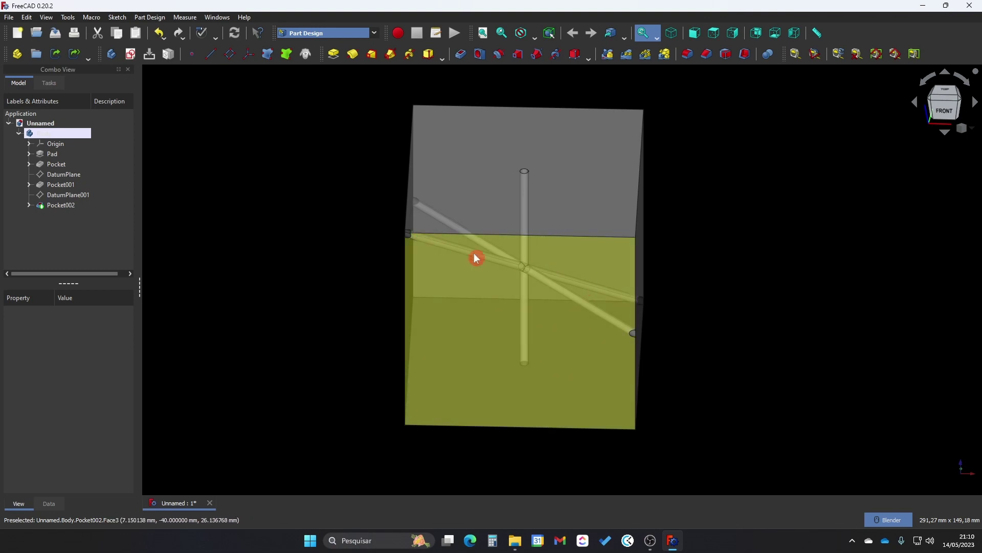
middle_drag(244, 279, 355, 297)
middle_drag(539, 210, 530, 294)
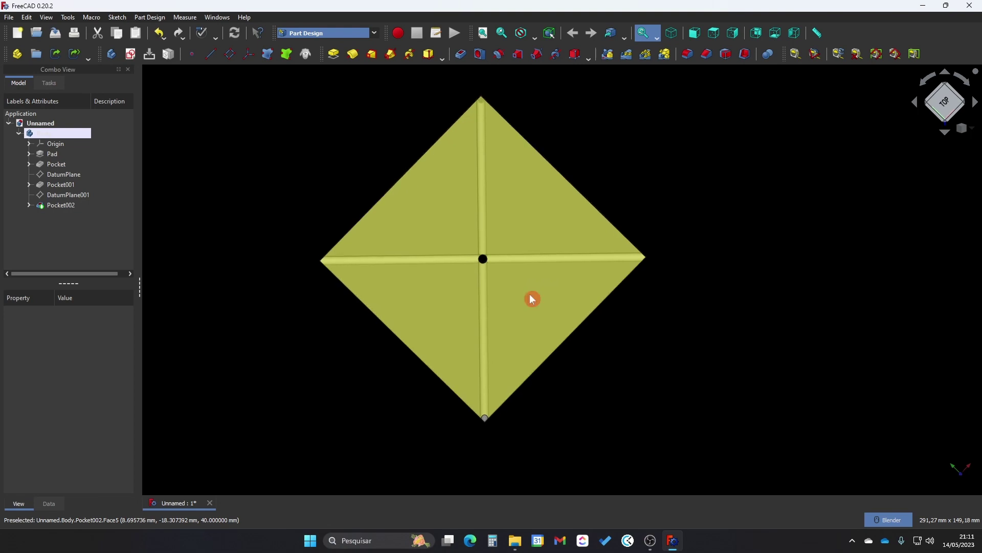
middle_drag(645, 375, 661, 346)
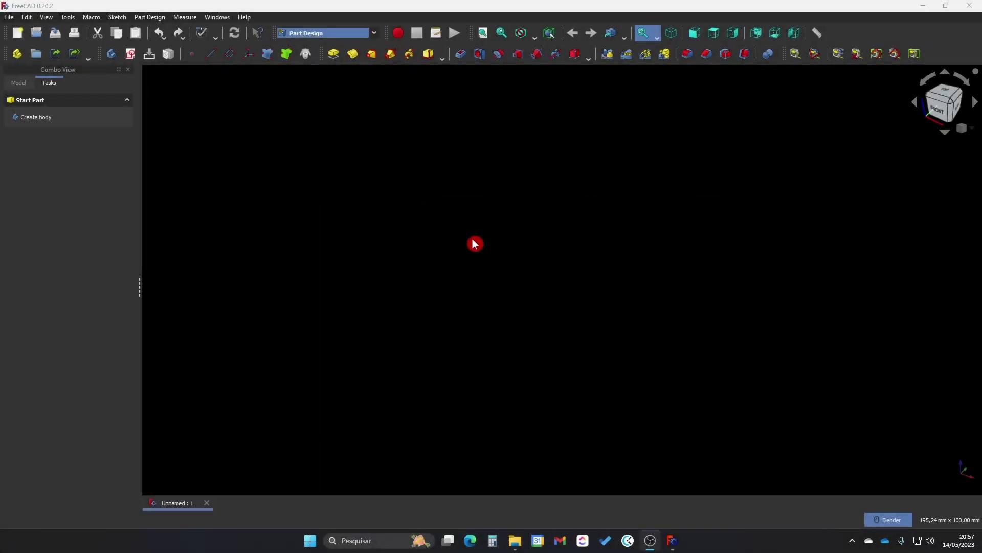
- Create a new body and start a sketch on its XY plane
click(21, 81)
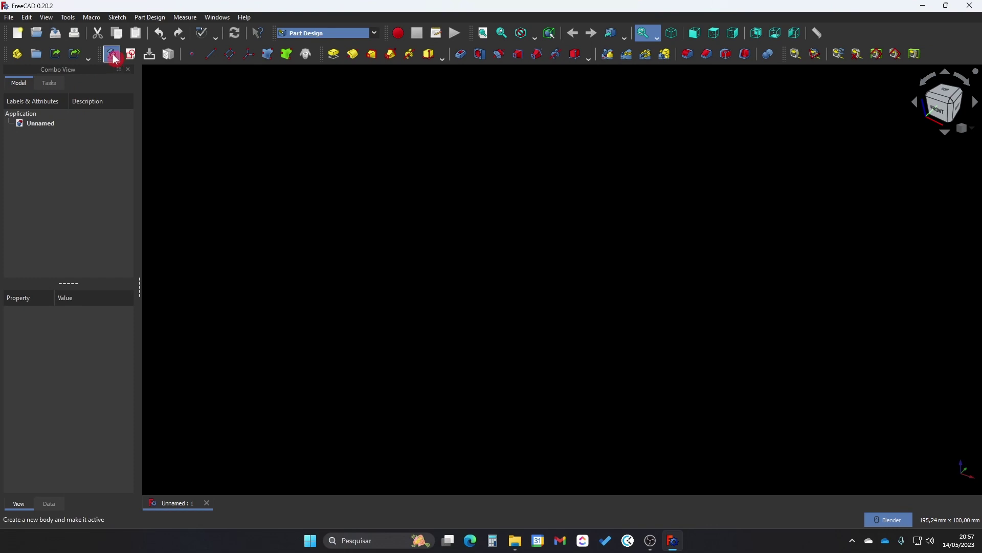
click(113, 55)
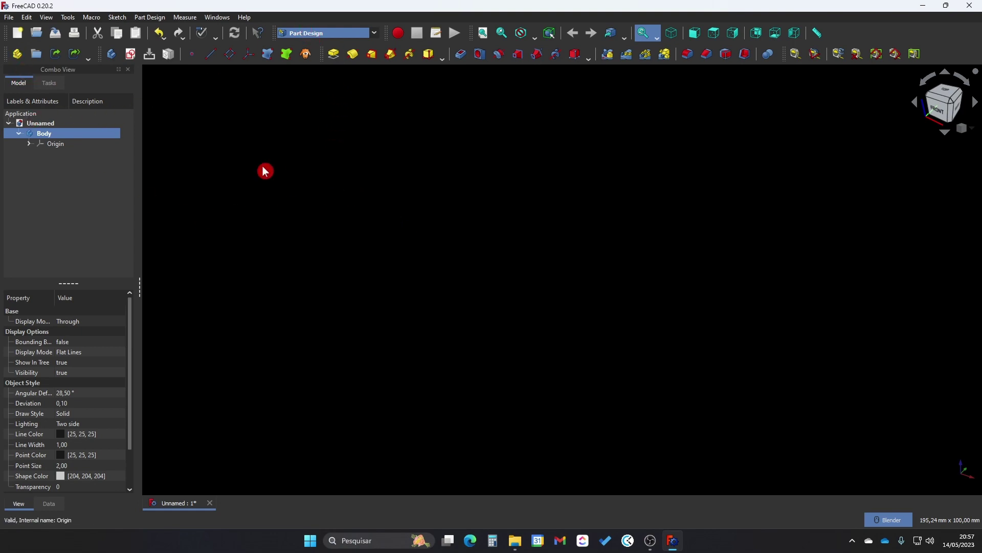
click(129, 53)
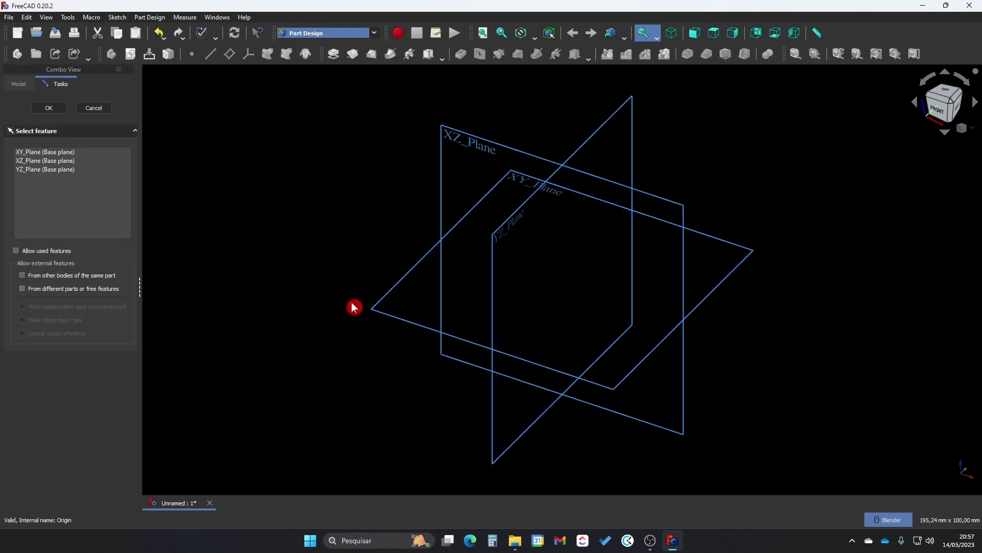
click(385, 298)
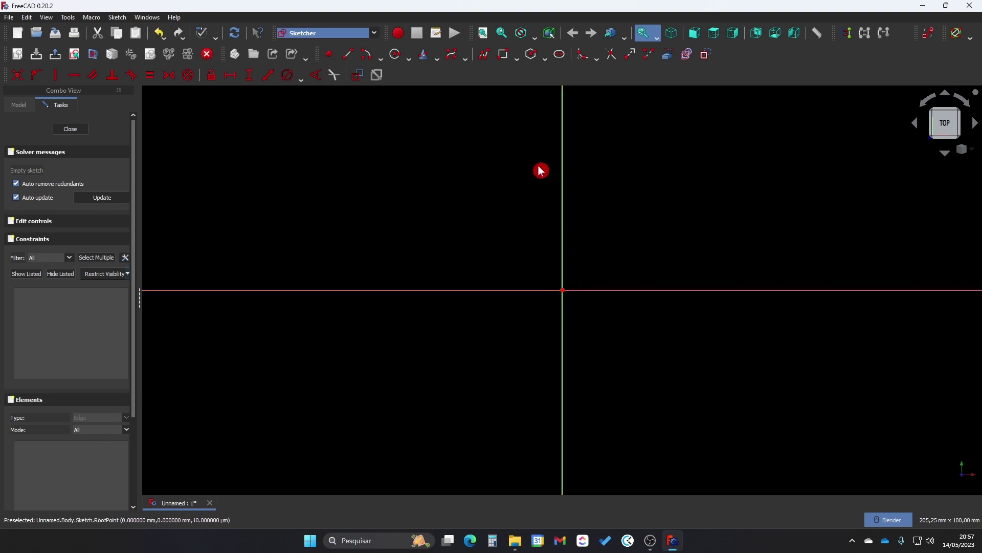
- Draw a plain rectangle enclosing the sketch origin
click(508, 56)
click(490, 202)
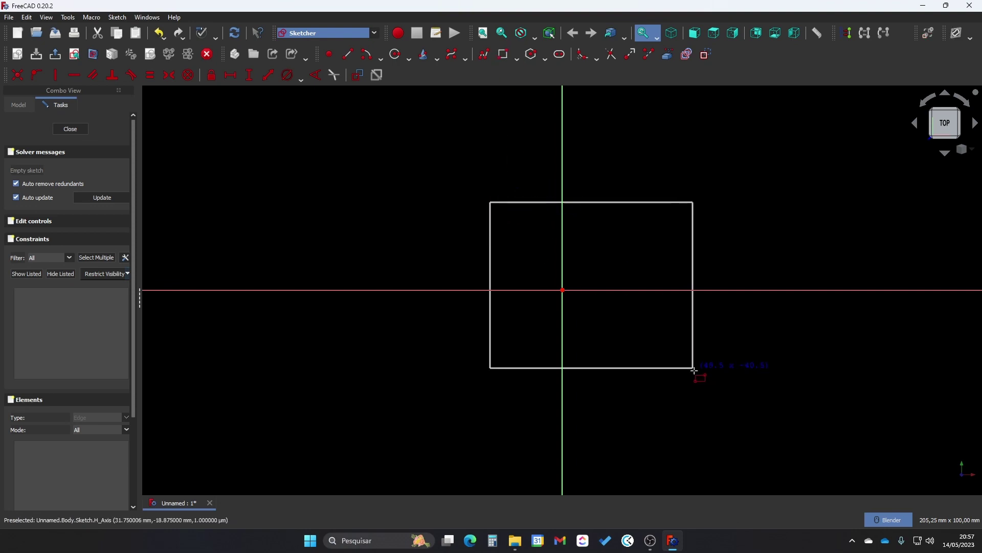
click(673, 390)
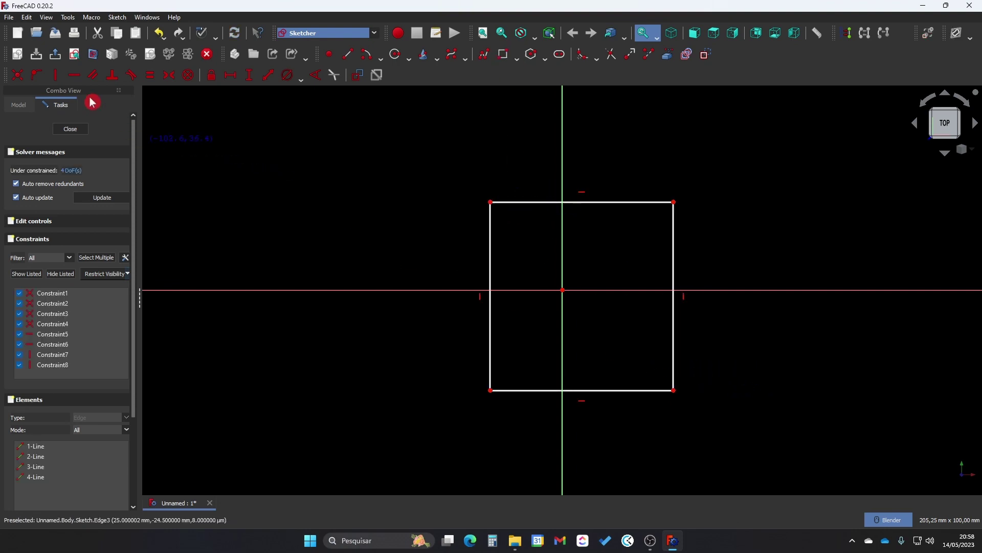
key(Escape)
- Constrain two diagonally opposite corners of the rectangle to be symmetric about the origin, and leave the sketch
click(491, 203)
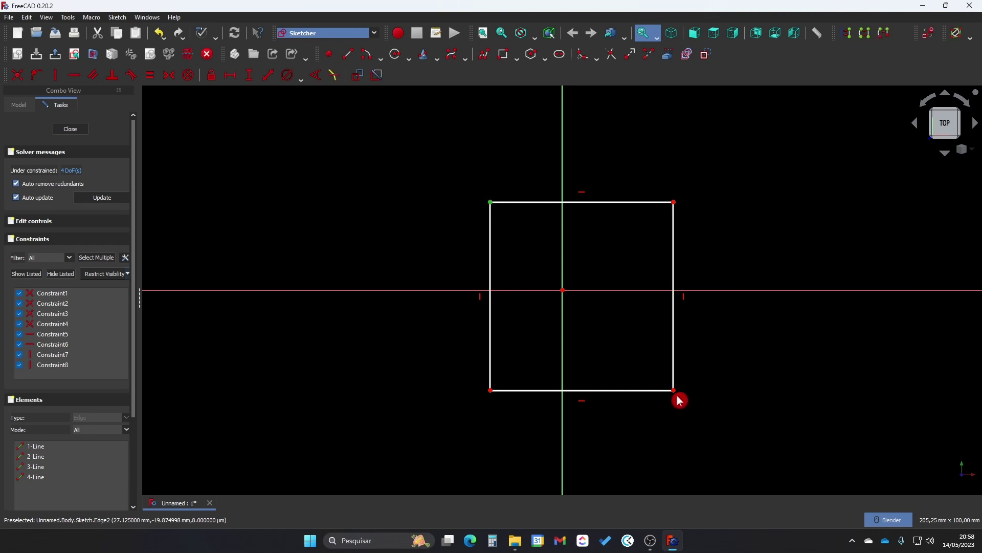
click(674, 390)
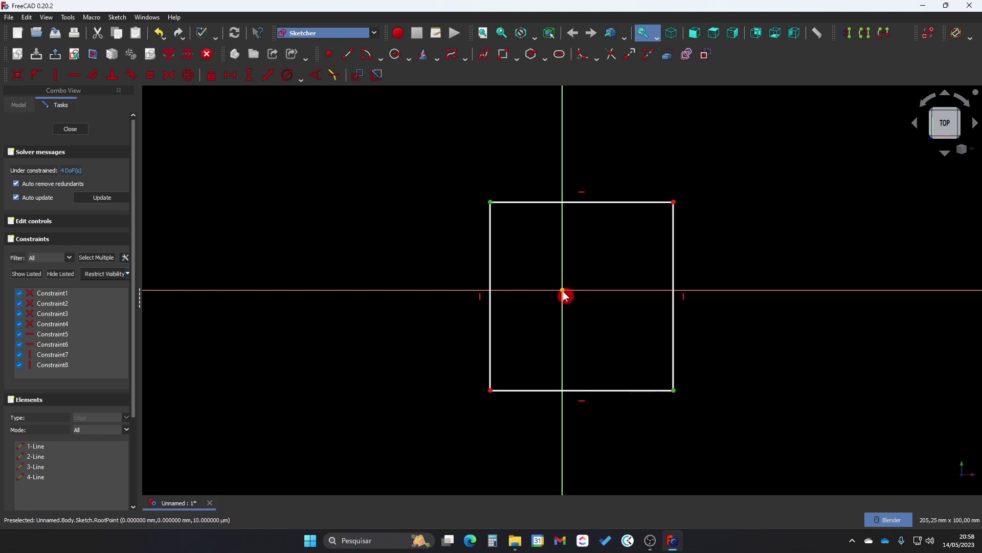
click(169, 75)
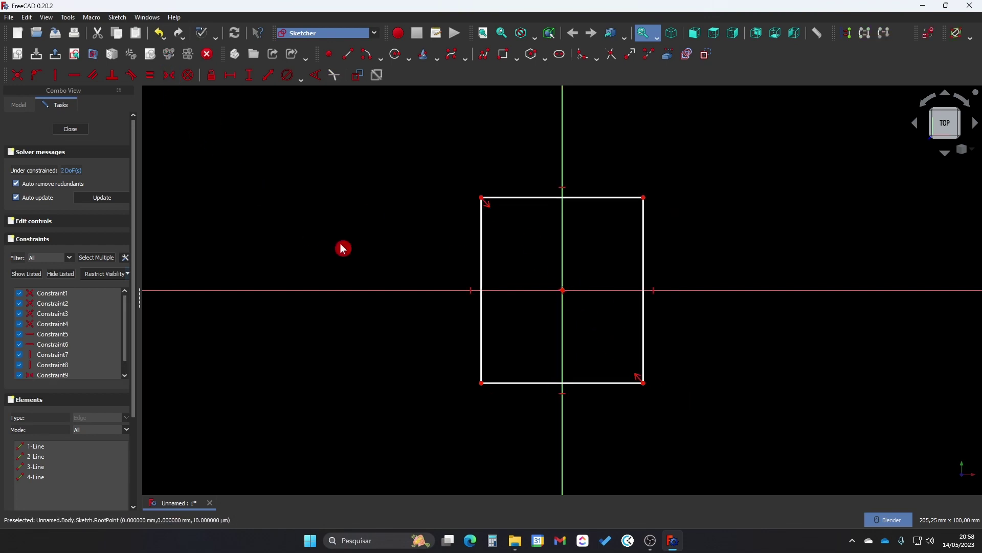
key(Escape)
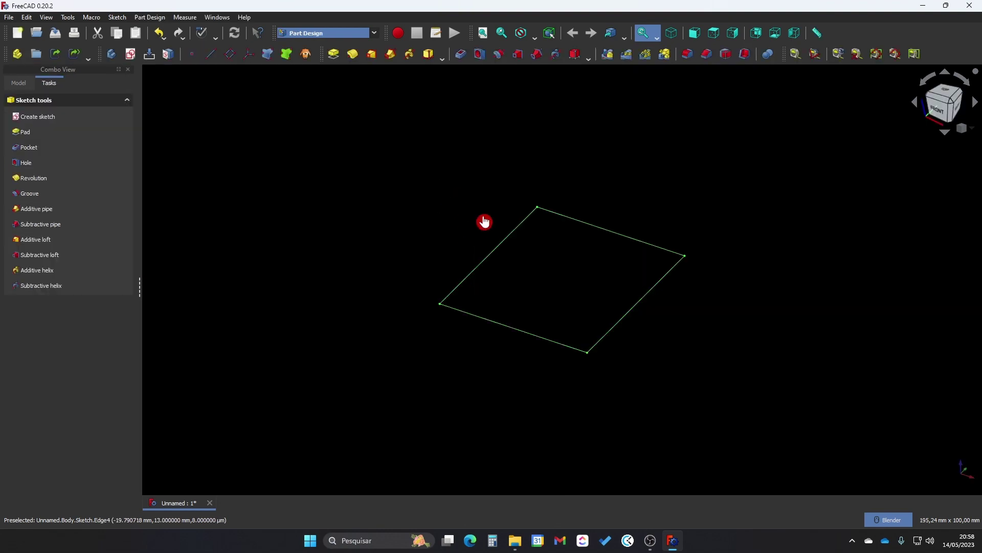
- Reopen the sketch and delete all four lines of the rectangle
click(18, 82)
double_click(56, 154)
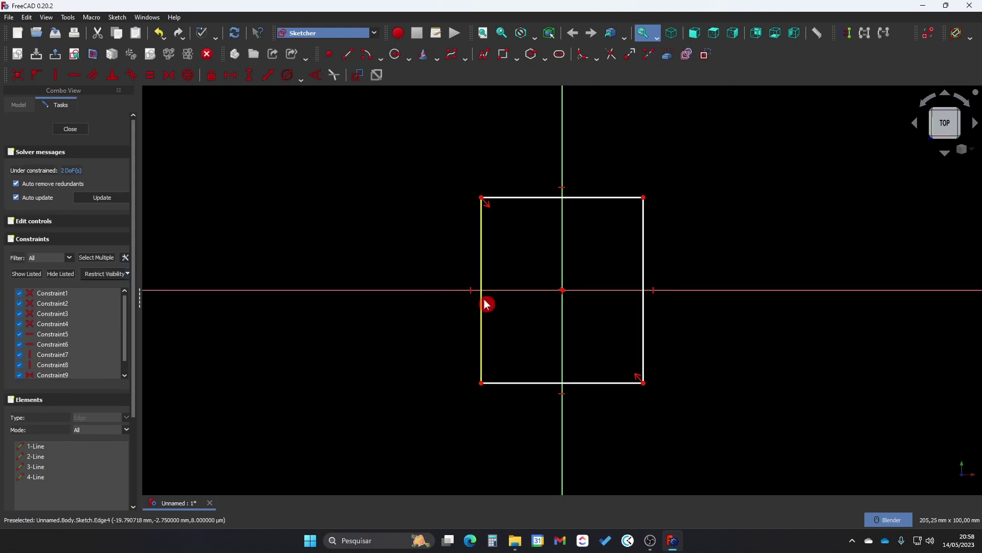
click(481, 233)
key(Delete)
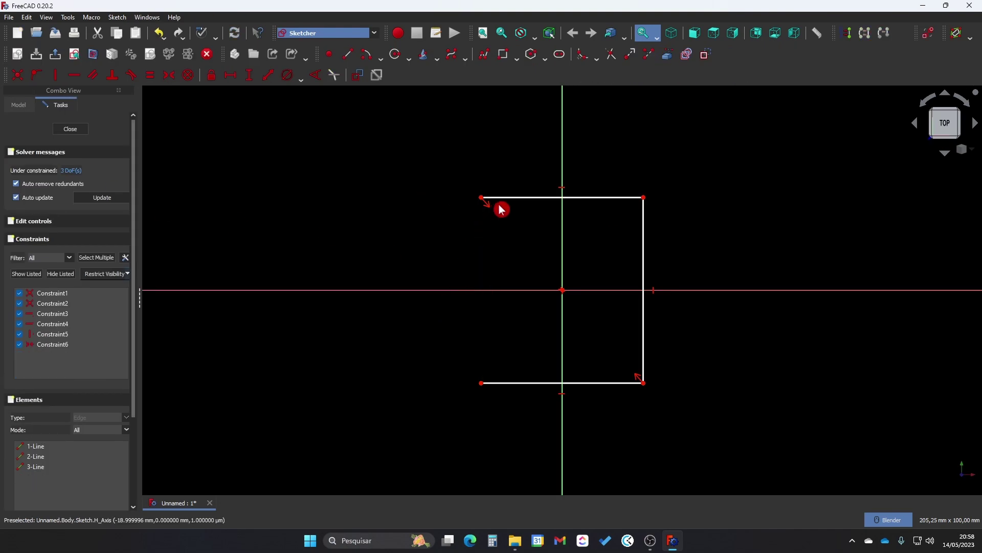
click(504, 202)
key(Delete)
click(643, 250)
key(Delete)
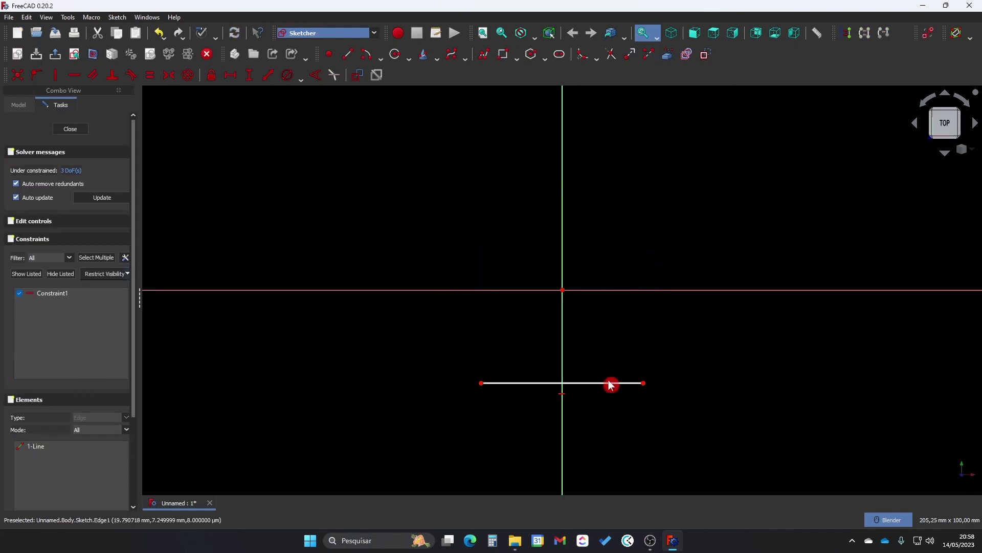
click(610, 387)
key(Delete)
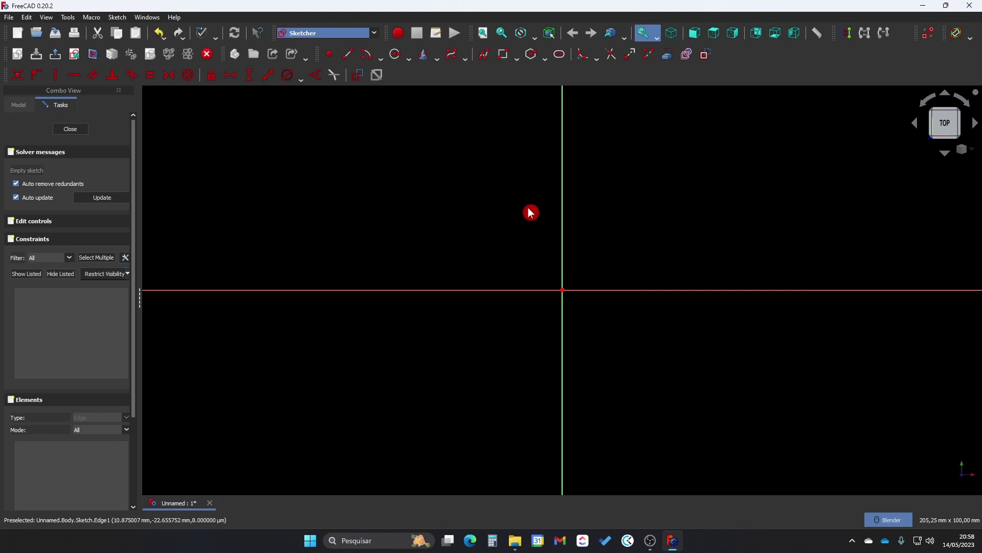
- Draw a centered rectangle with its centre point on the sketch origin
click(516, 59)
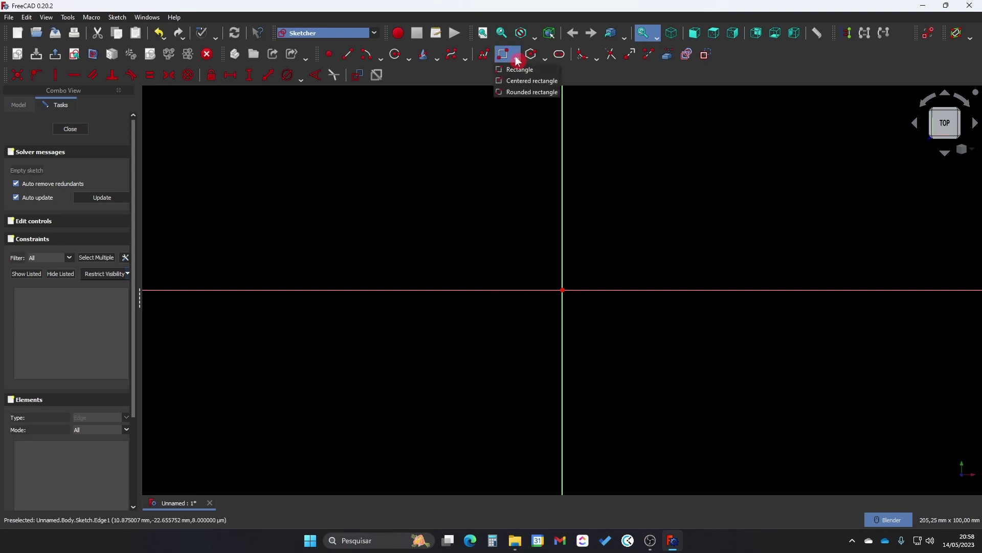
click(517, 82)
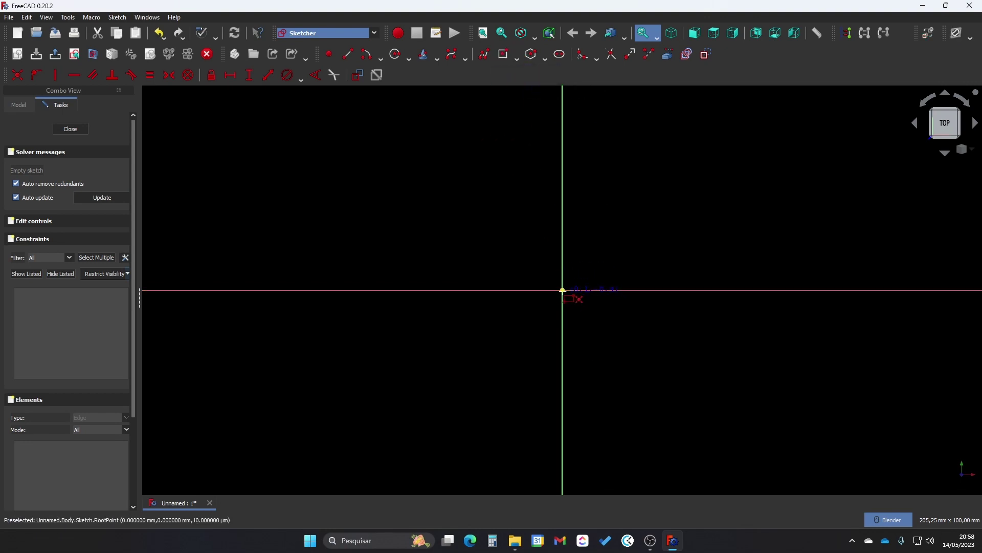
click(563, 290)
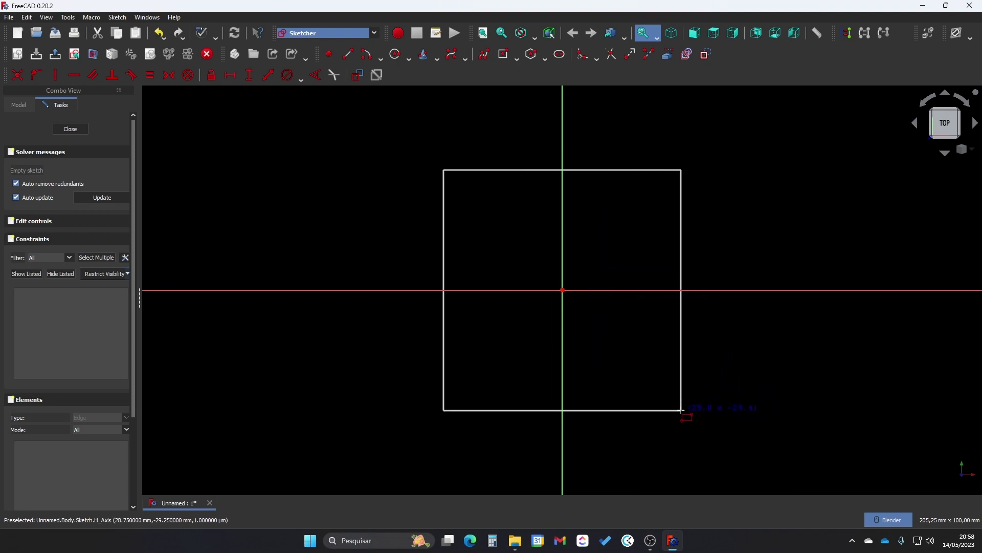
click(697, 403)
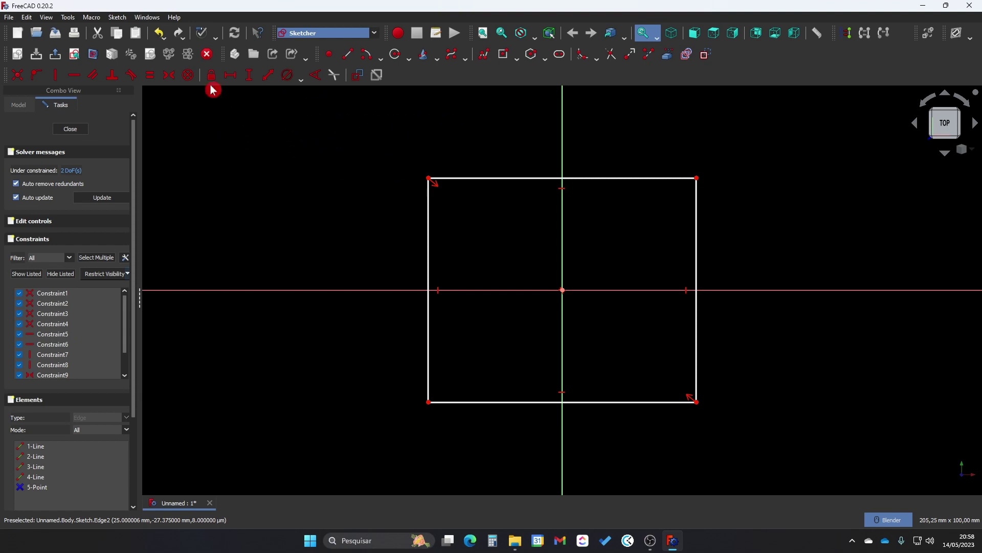
- Constrain the horizontal length of the rectangle's upper edge to 80 mm
click(231, 76)
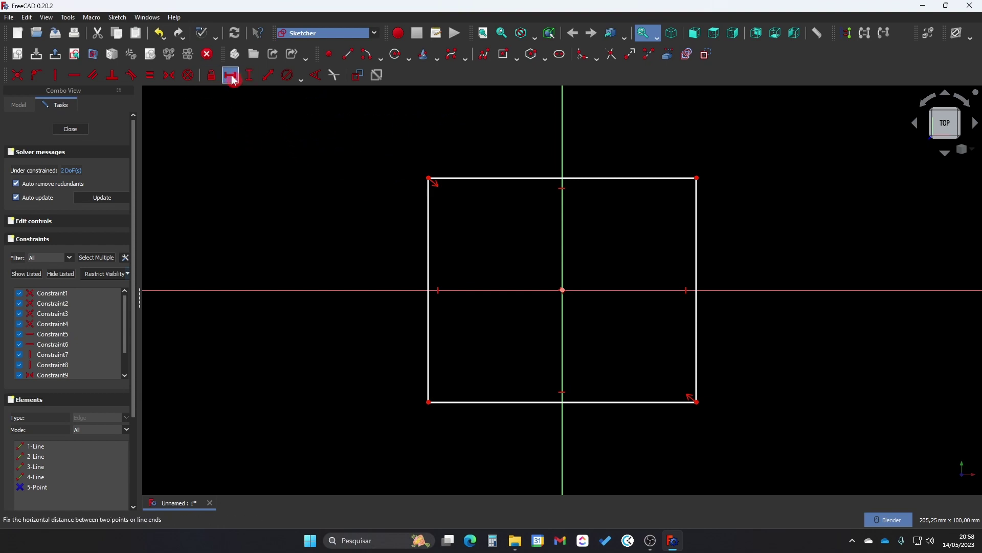
click(510, 179)
text(80)
key(Return)
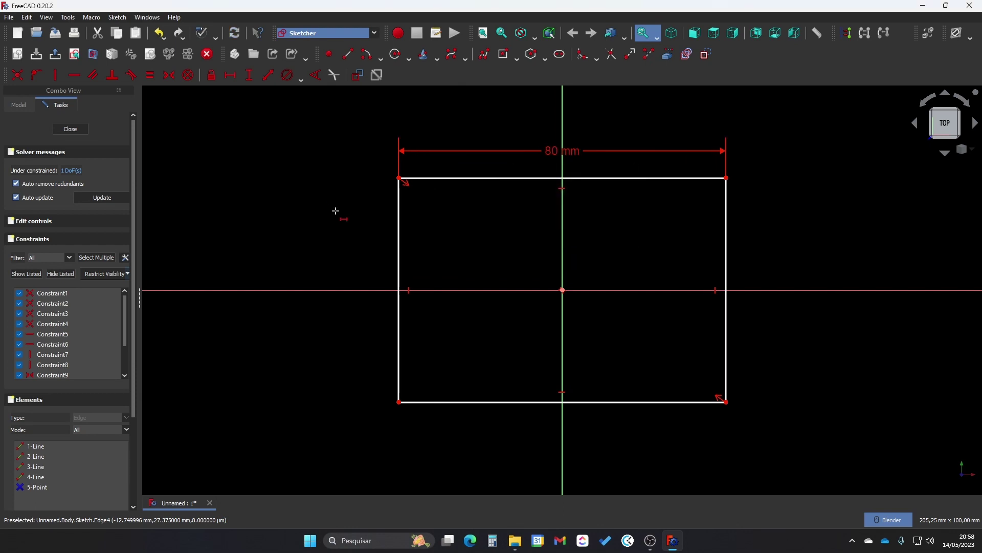
- Constrain the vertical length of the rectangle's side edge to 80 mm and leave the sketch
click(249, 74)
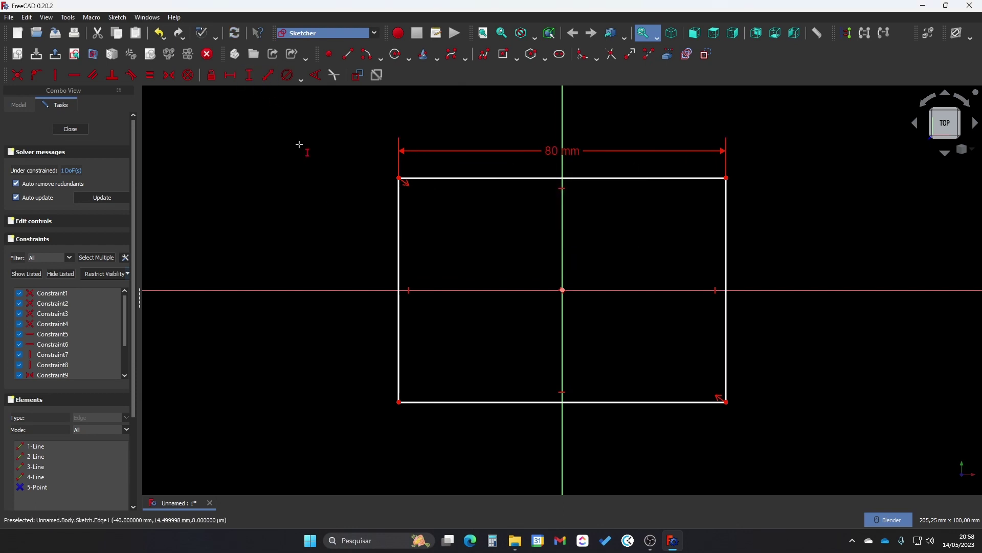
click(399, 252)
text(80)
key(Return)
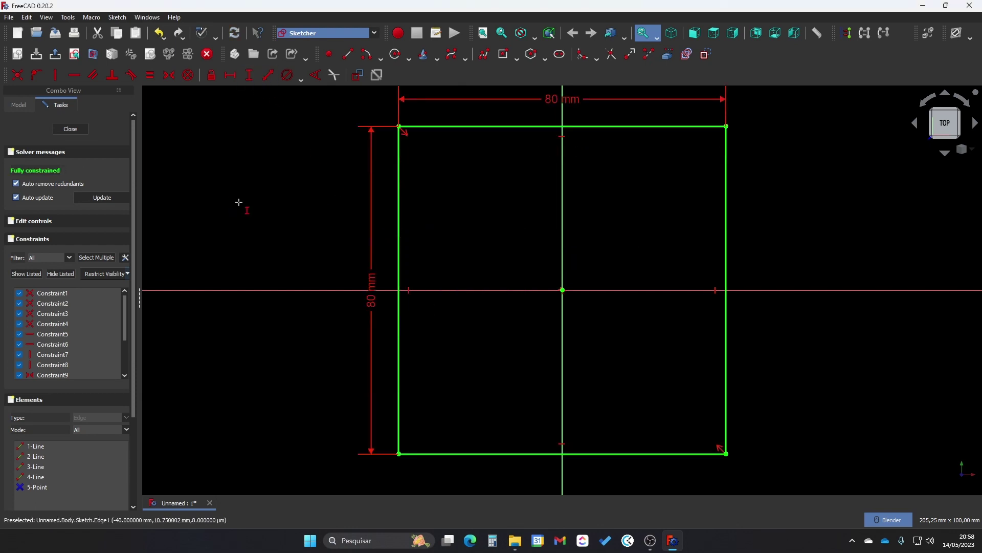
click(70, 129)
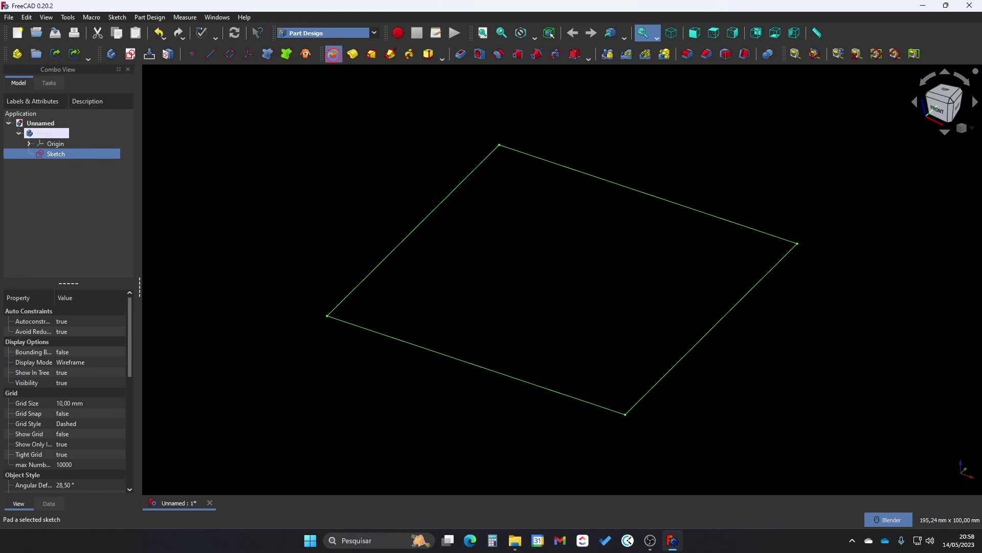
- Pad the square sketch 80 mm, symmetric to its plane
click(333, 54)
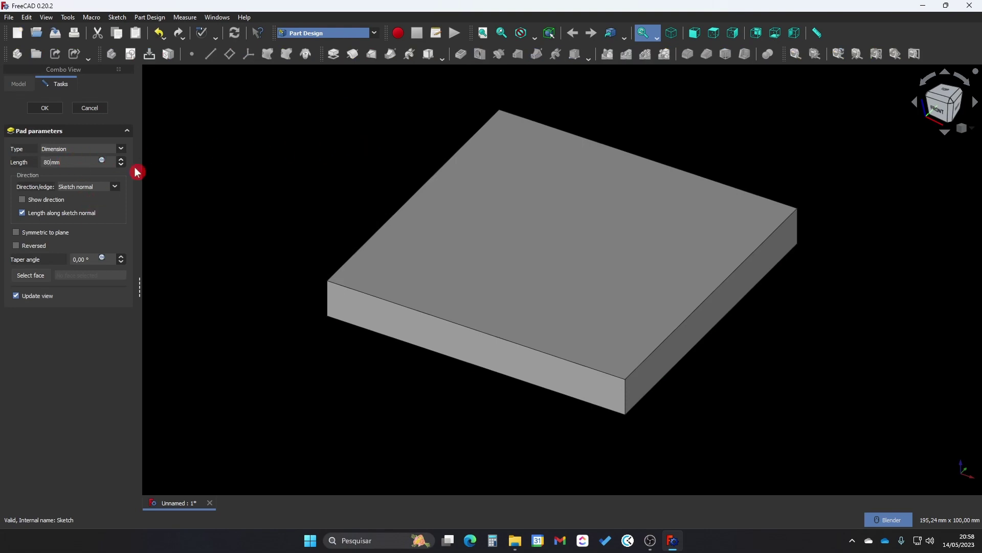
click(110, 189)
click(110, 188)
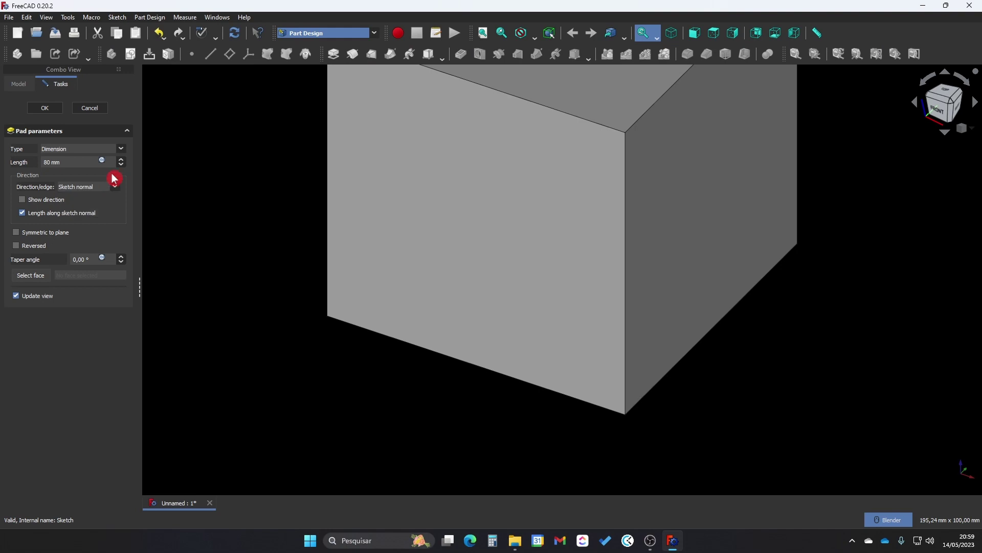
middle_drag(338, 187, 629, 171)
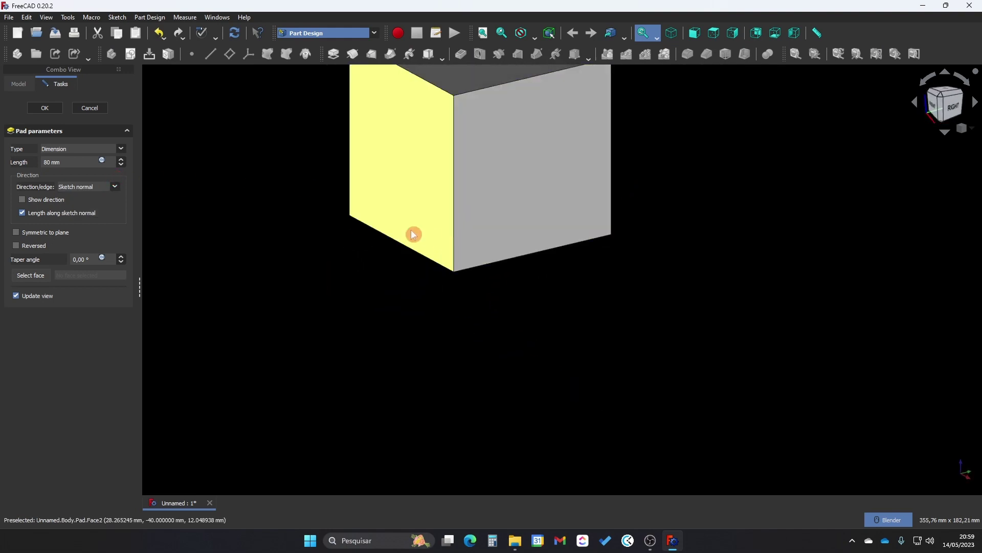
click(31, 234)
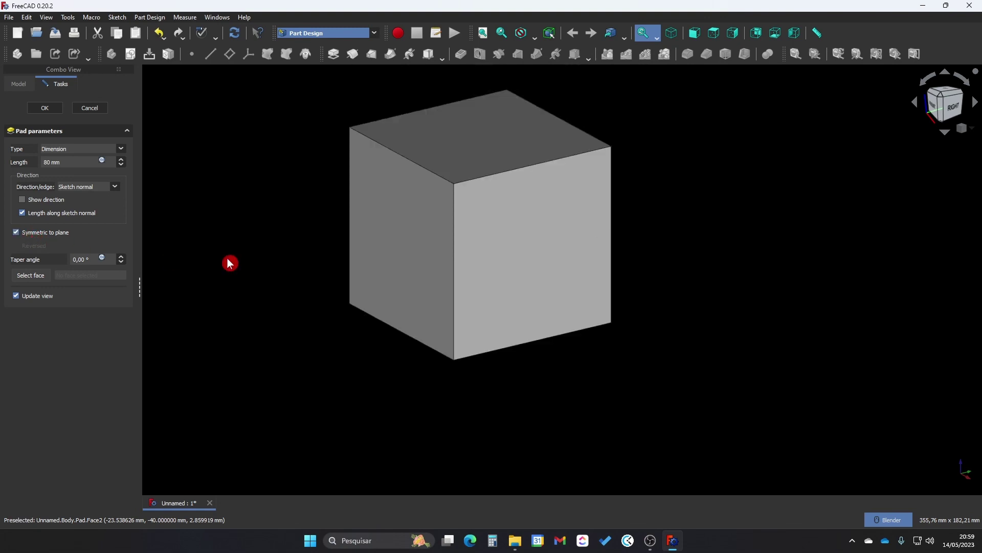
click(45, 108)
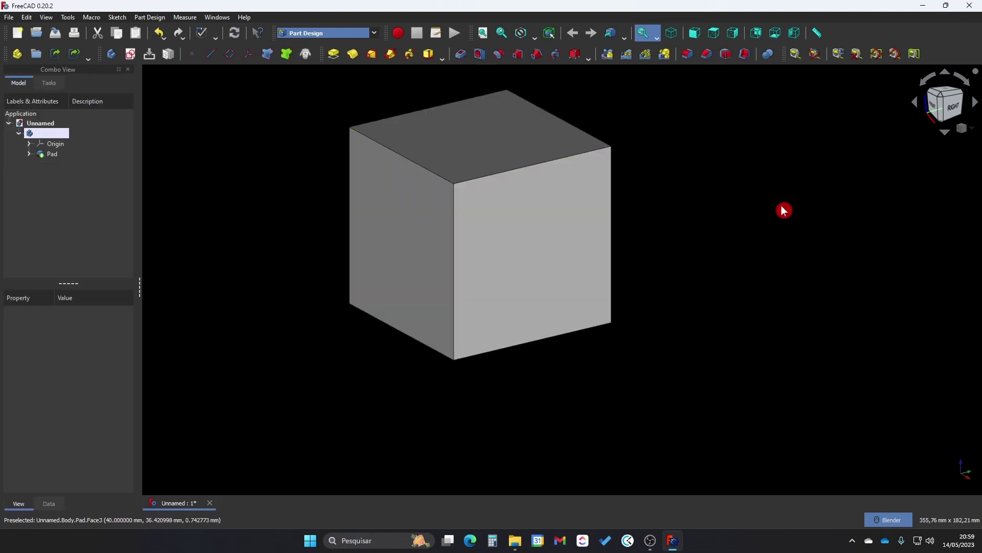
- Create a new sketch on the cube's top face and have it open for editing
middle_drag(658, 345, 724, 297)
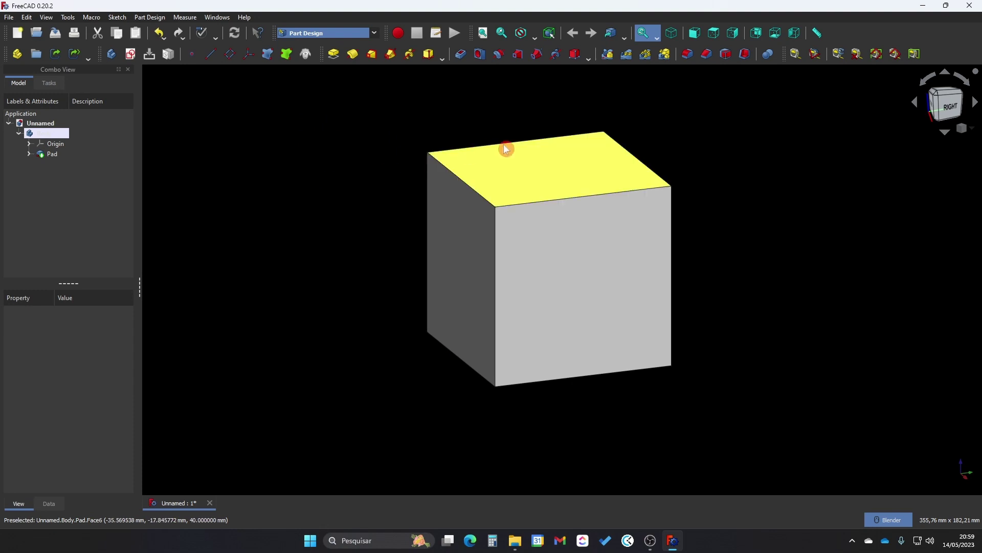
mouse_move(823, 206)
middle_down()
mouse_move(847, 219)
mouse_move(811, 217)
middle_up()
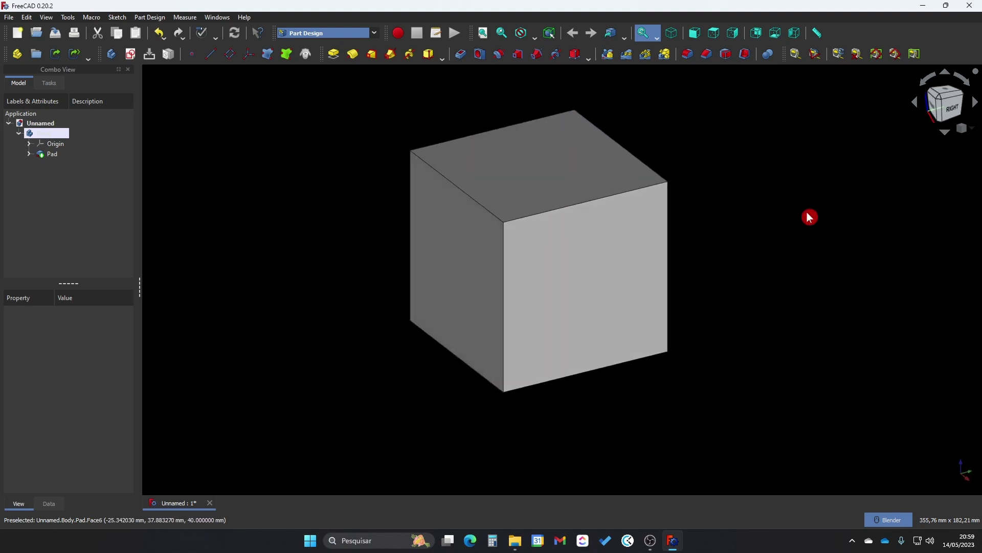
click(535, 185)
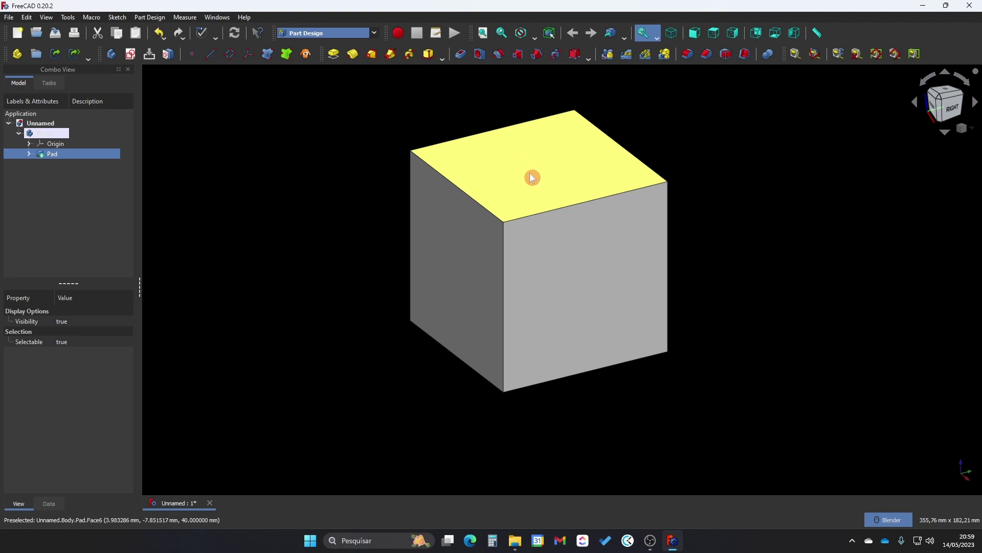
click(131, 55)
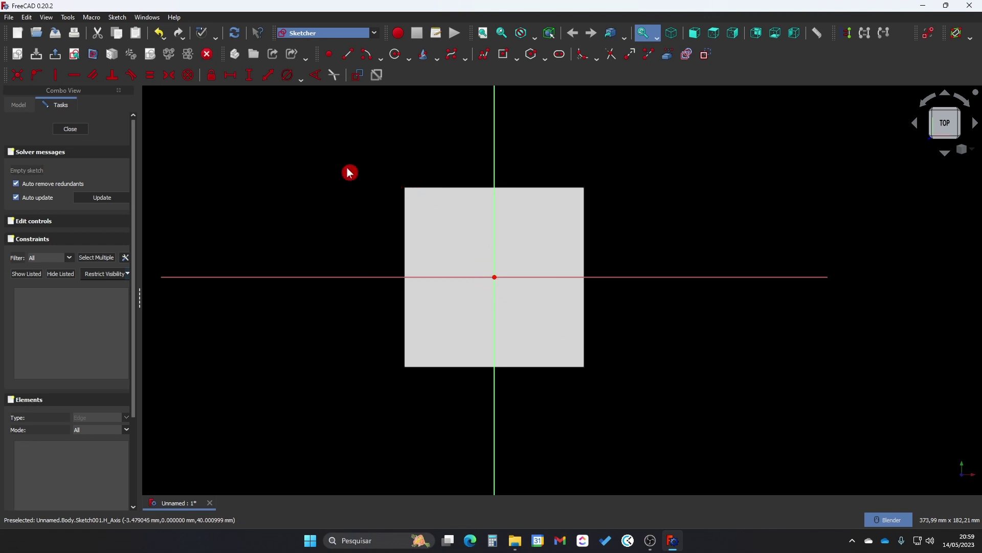
click(70, 129)
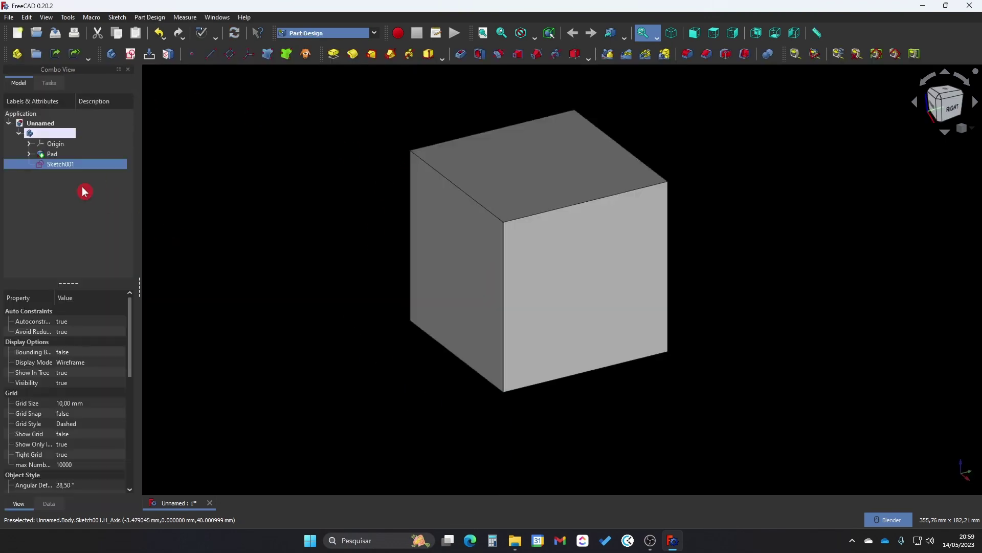
double_click(58, 165)
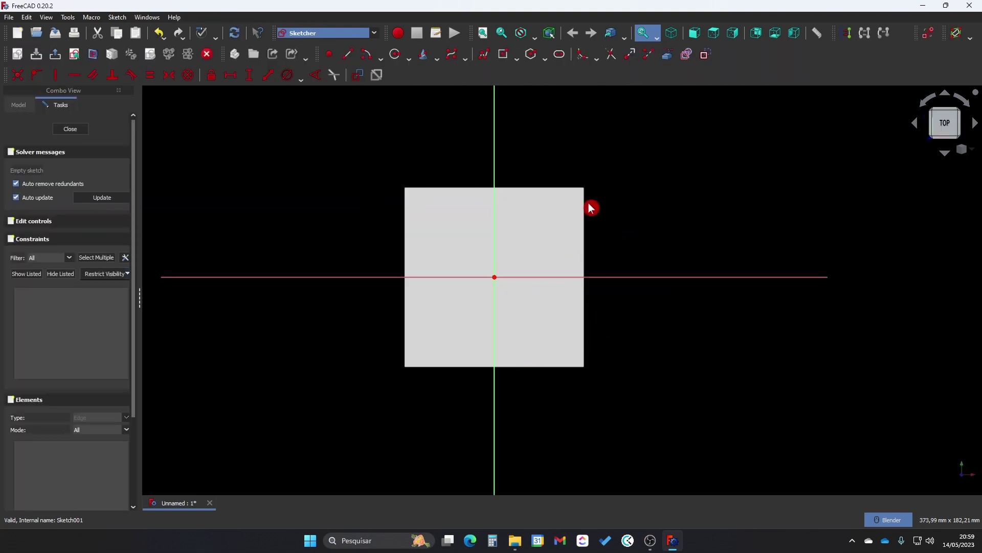
- Draw a circle about 24.5 mm in diameter centred on the sketch origin
click(394, 54)
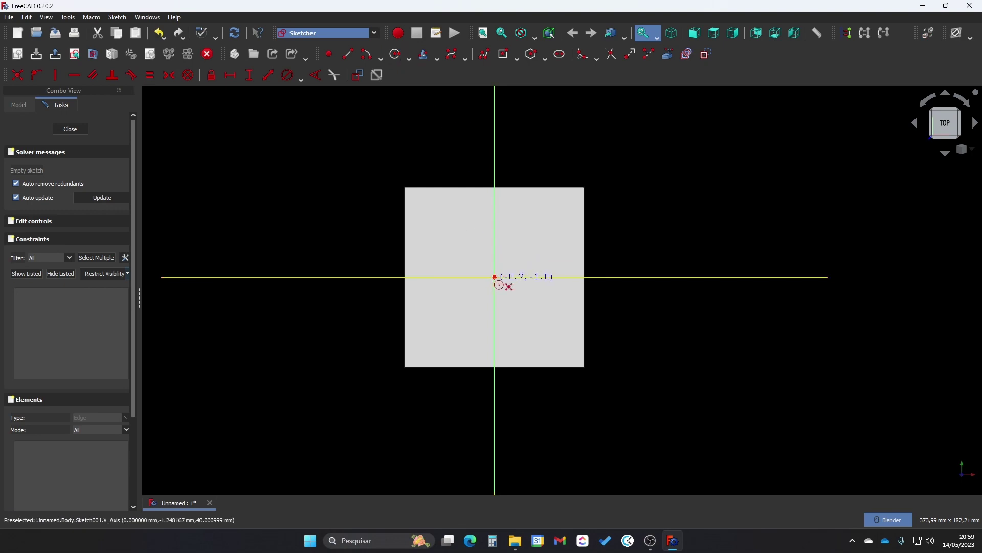
click(494, 276)
click(521, 274)
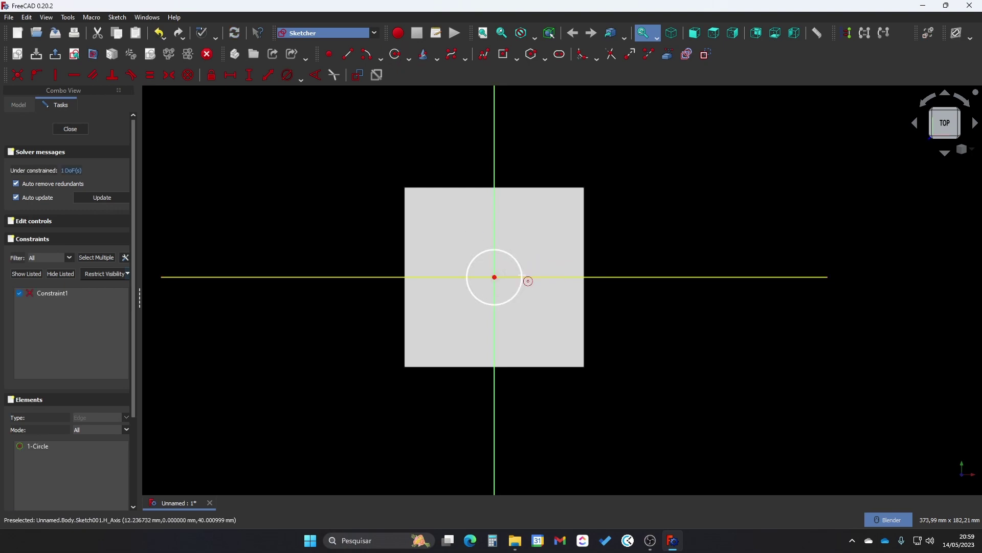
scroll(538, 300, up, 3)
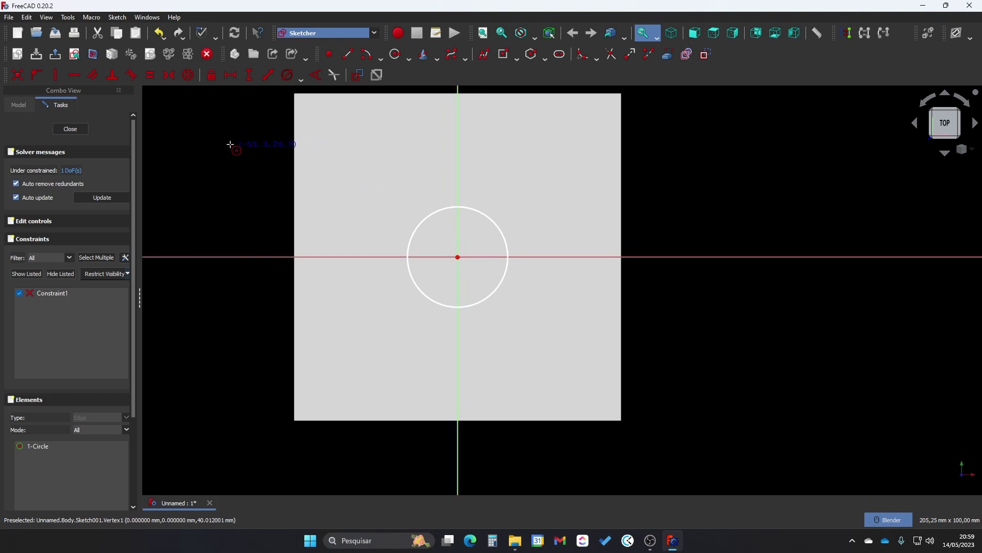
- Constrain the circle's diameter to 3 mm and leave the sketch
click(288, 75)
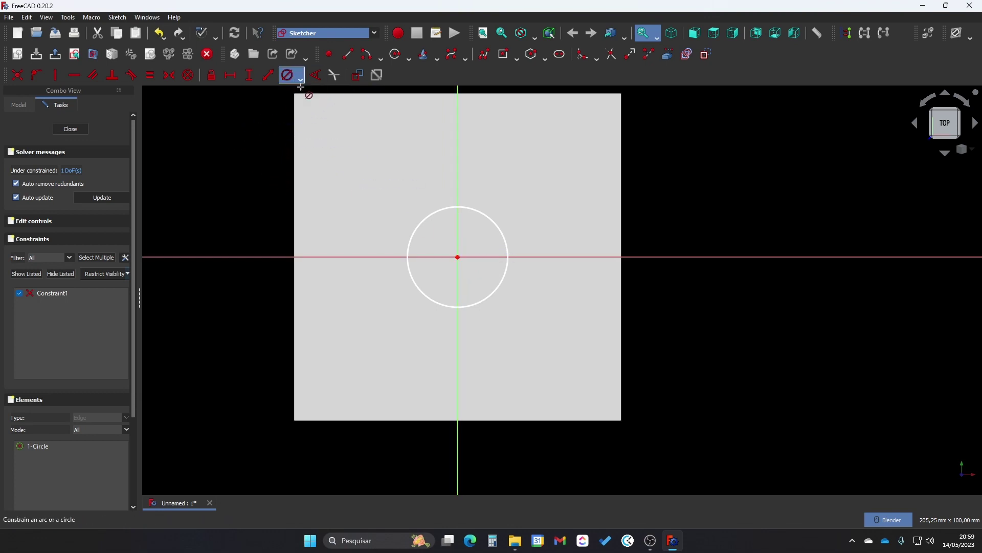
click(439, 212)
text(3mm)
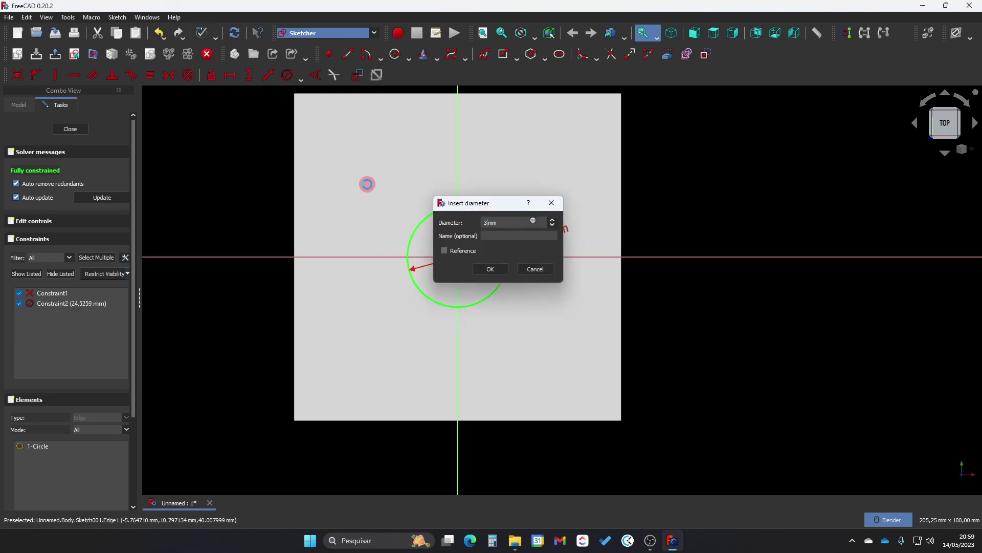
key(Return)
scroll(411, 279, up, 4)
scroll(473, 262, down, 4)
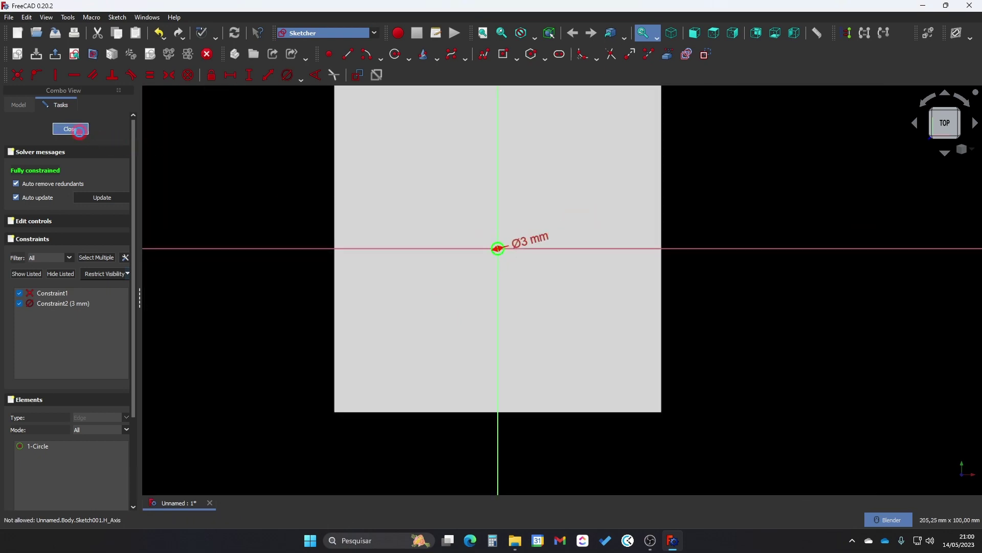
click(79, 132)
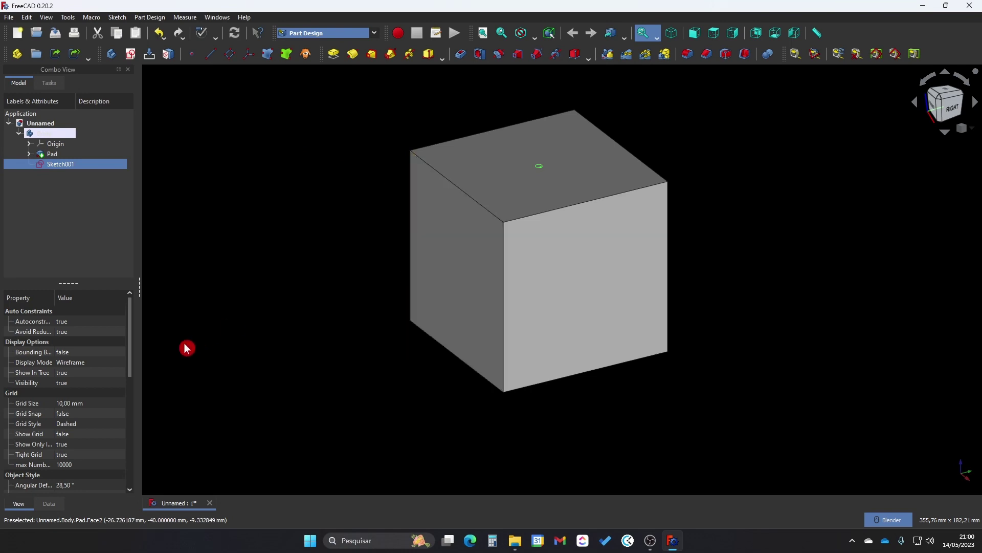
- Set the body's transparency to 50 and clear the selection
click(42, 135)
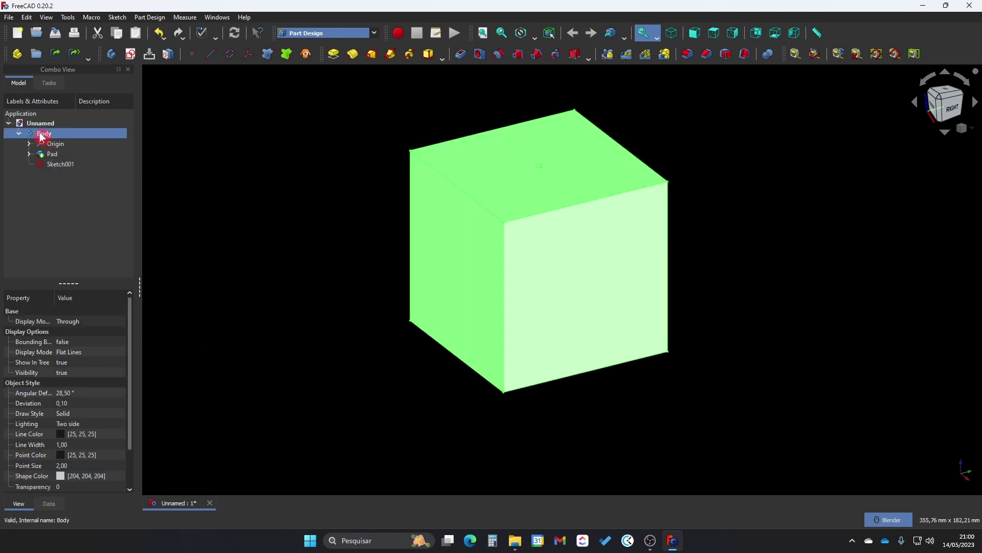
scroll(129, 432, down, 1)
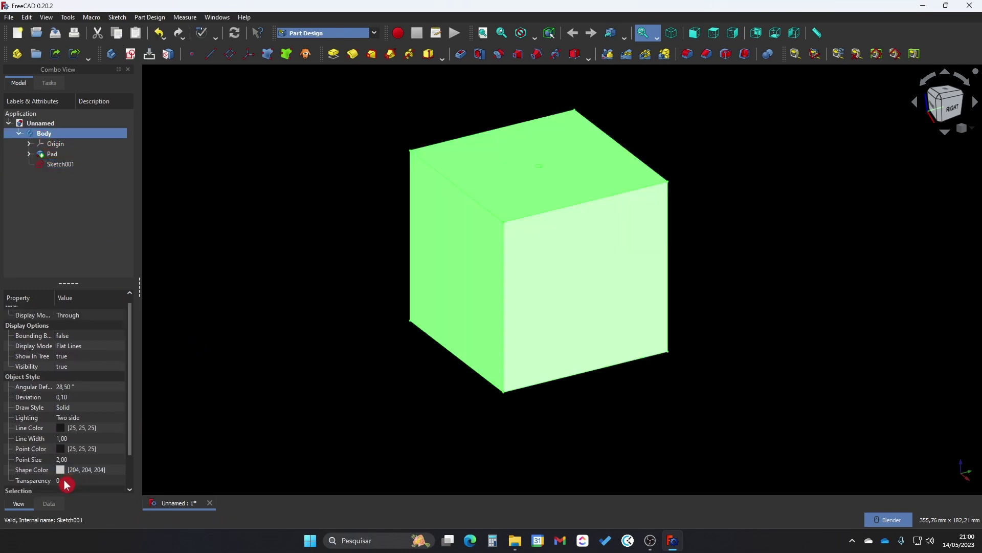
click(65, 482)
text(50)
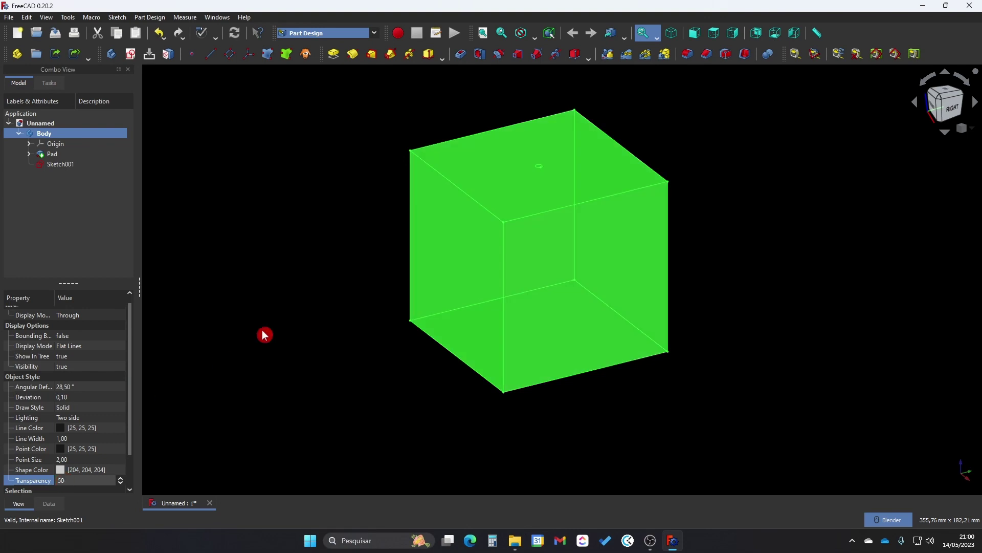
click(265, 186)
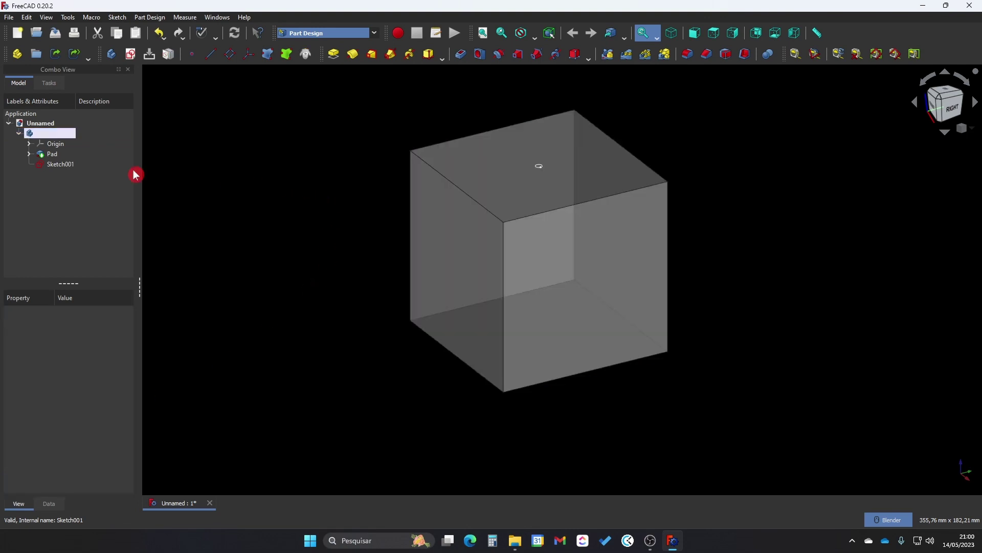
- Pocket the 3 mm circle sketch through the whole cube with the Through all type
click(51, 167)
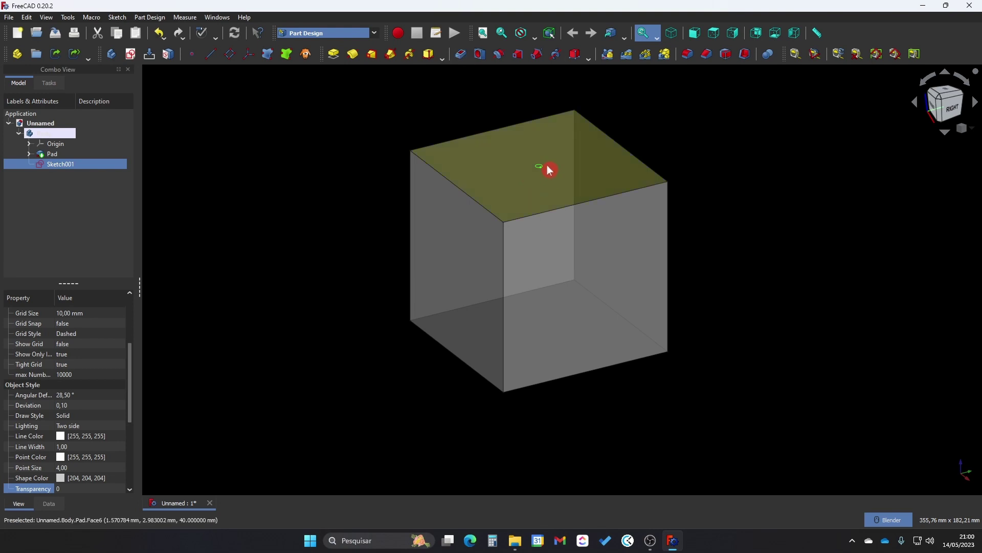
click(461, 54)
scroll(516, 189, up, 5)
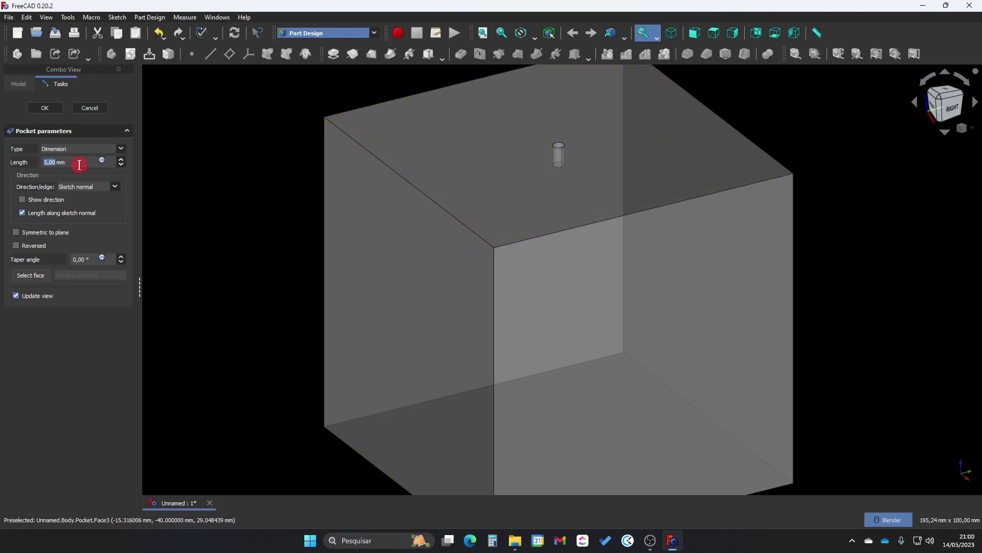
click(121, 149)
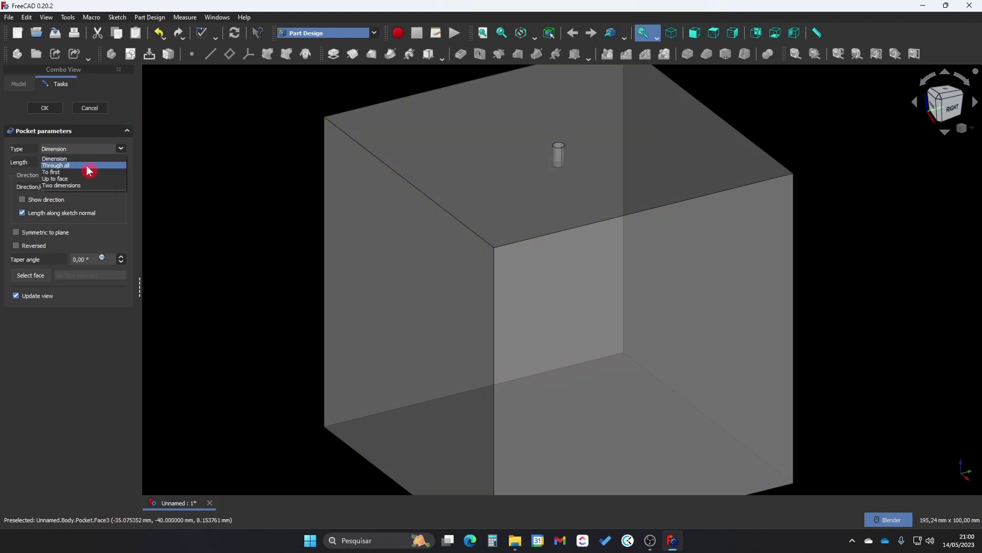
click(85, 166)
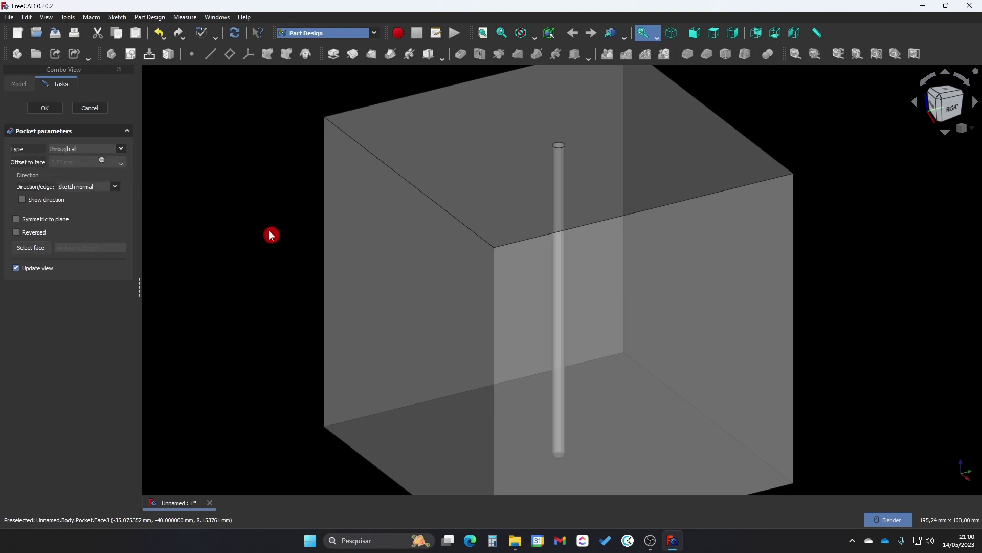
scroll(272, 235, down, 1)
click(44, 108)
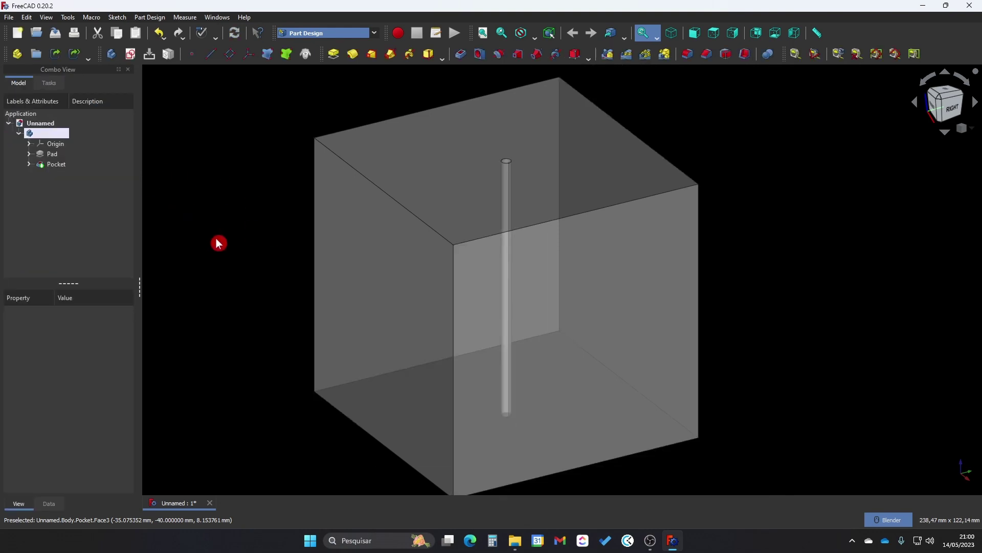
middle_drag(204, 225, 252, 199)
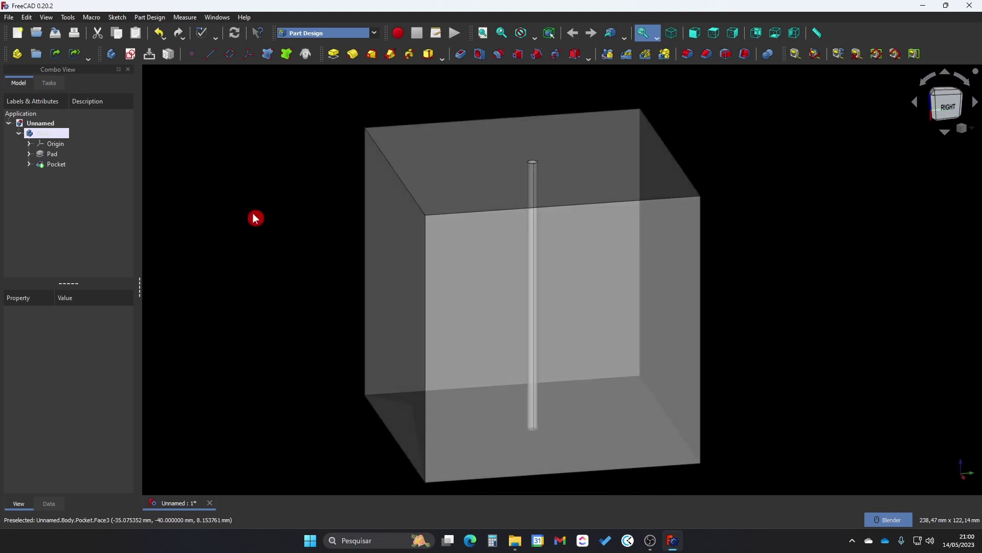
click(427, 309)
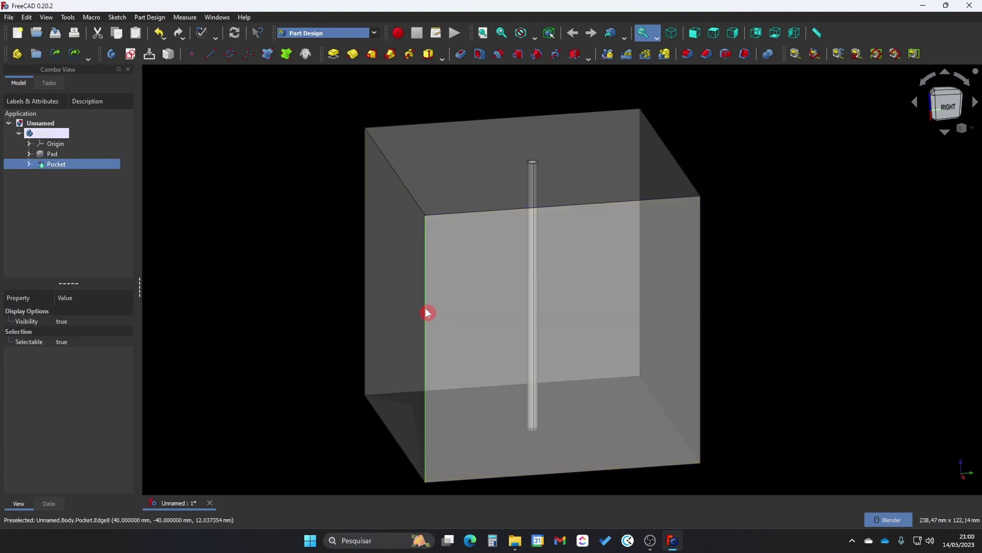
middle_drag(790, 226, 772, 227)
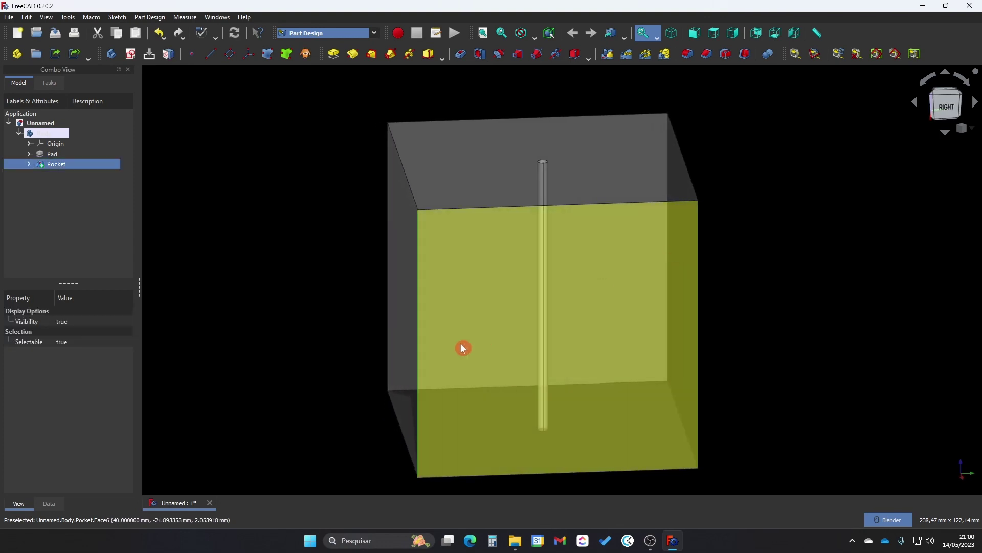
middle_drag(747, 272, 675, 259)
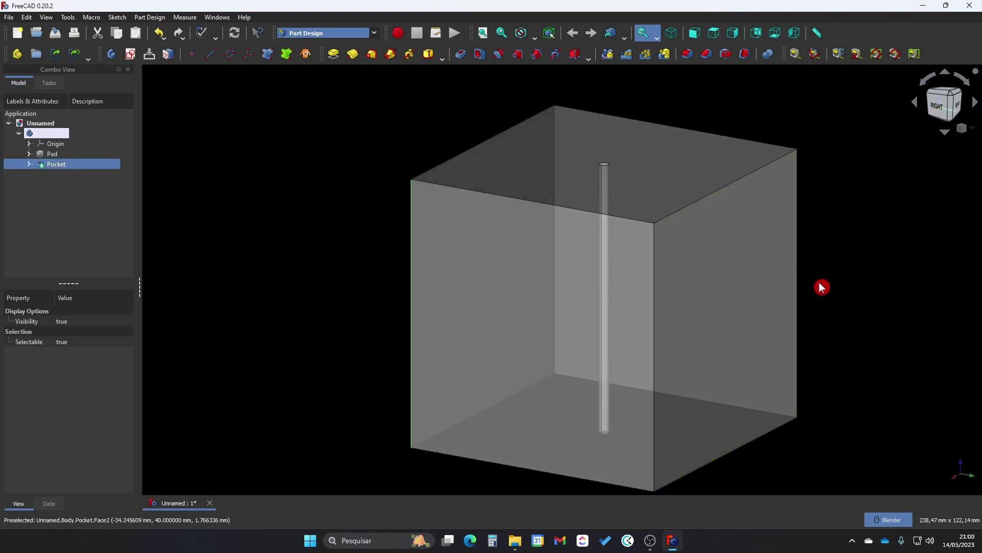
middle_drag(312, 191, 383, 200)
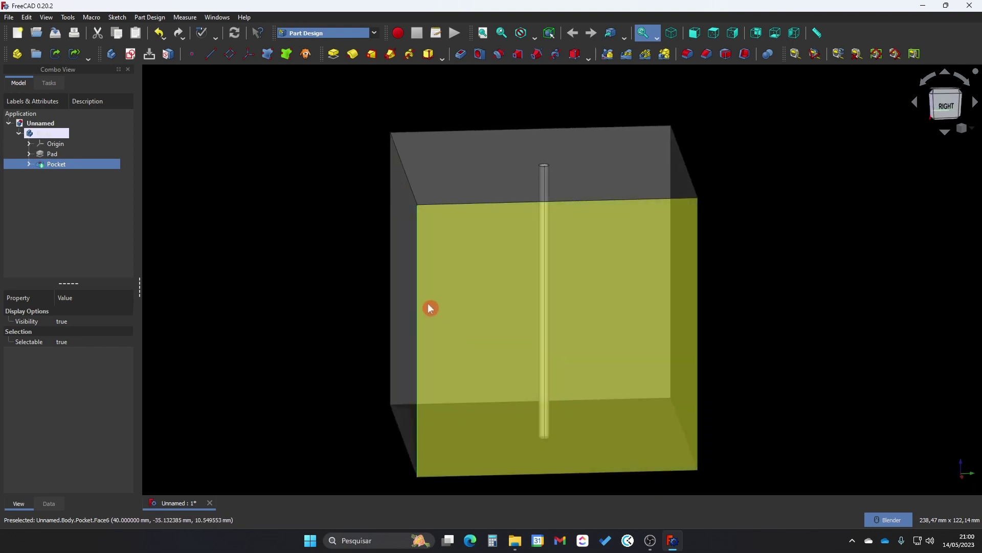
- Examine the transparent cube and its vertical 3 mm hole from several angles, finishing in the isometric view
middle_drag(283, 250, 386, 261)
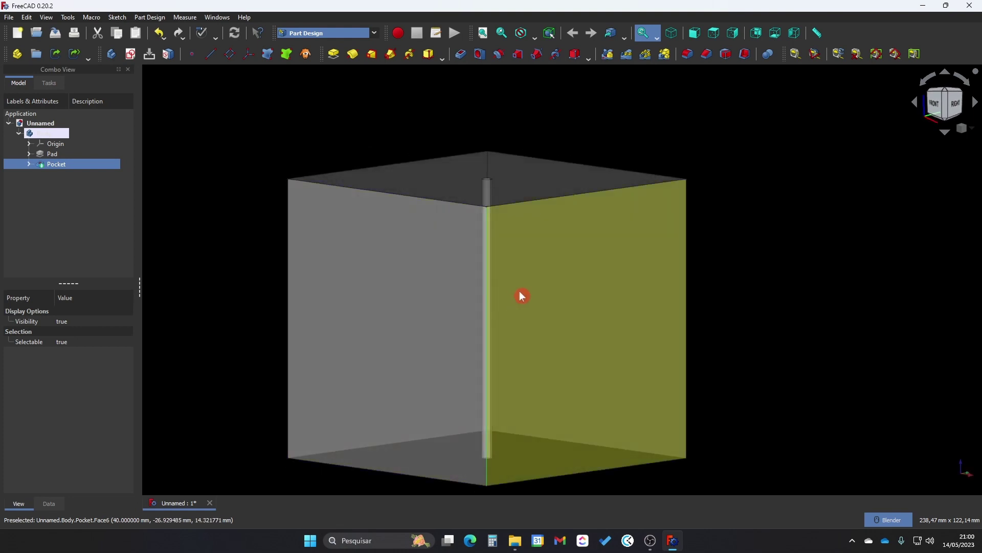
middle_drag(770, 175, 769, 201)
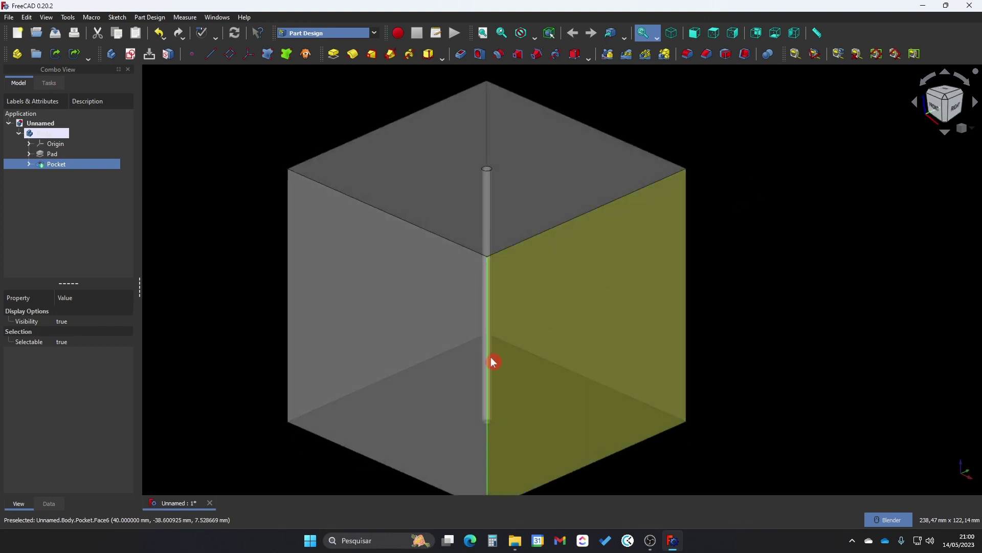
middle_drag(792, 254, 743, 266)
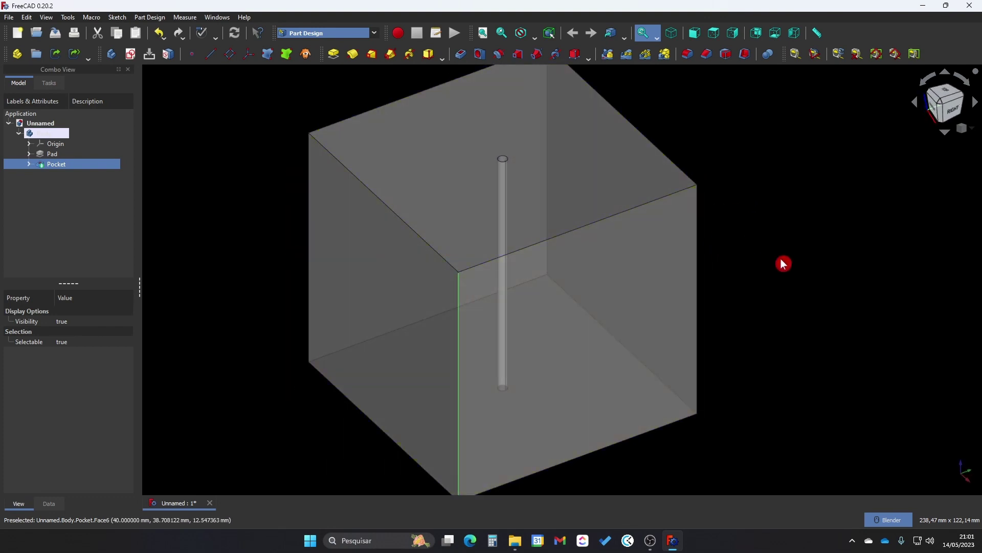
middle_drag(783, 266, 791, 273)
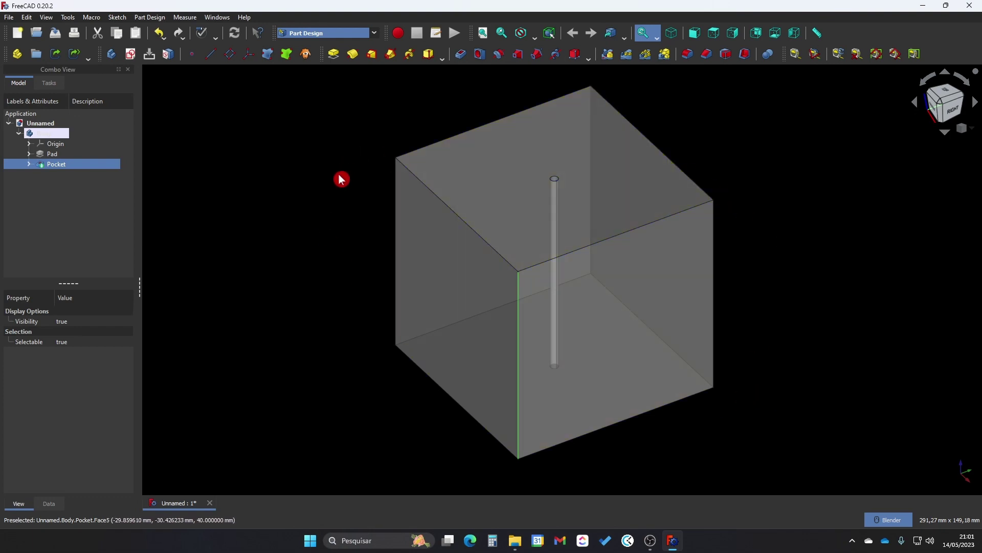
middle_drag(855, 225, 842, 324)
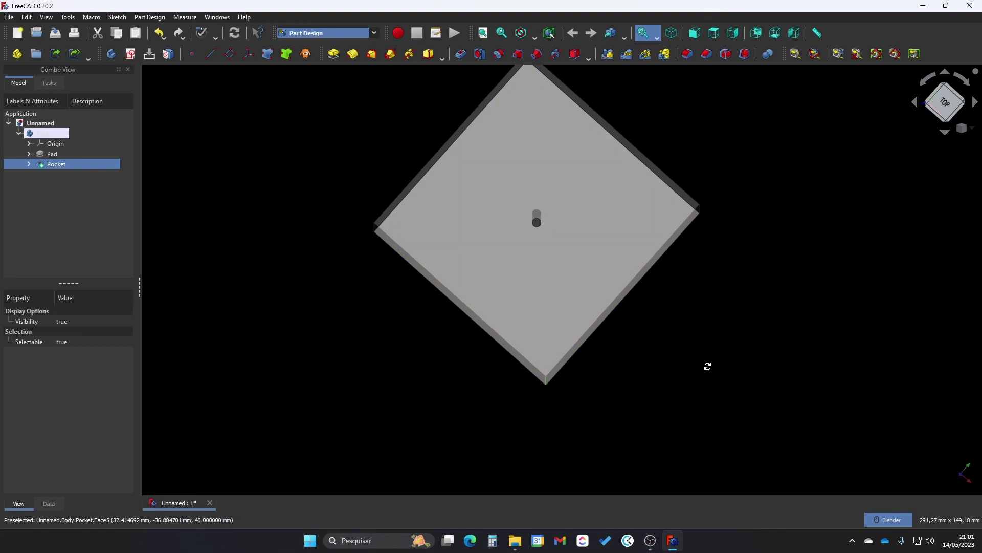
middle_drag(708, 367, 697, 317)
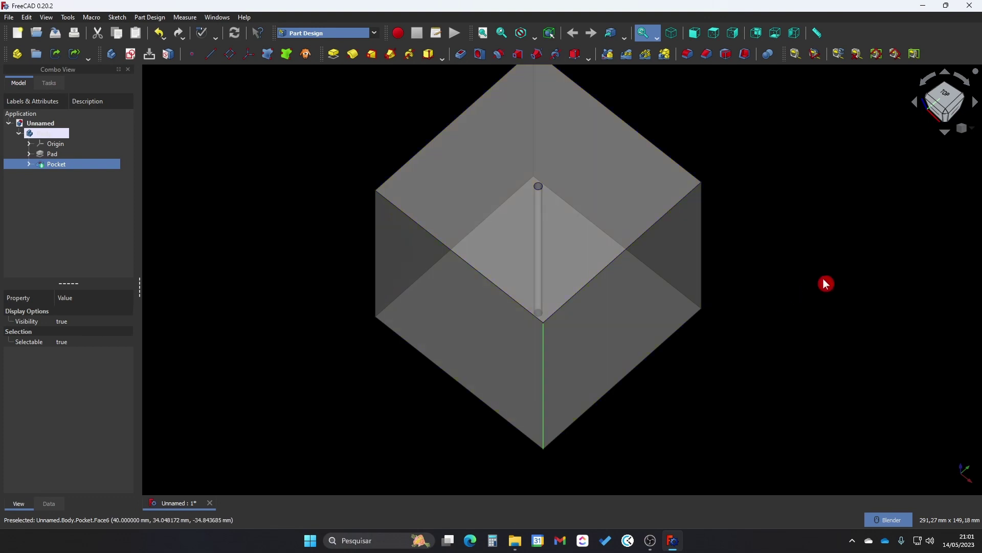
click(709, 422)
key(0)
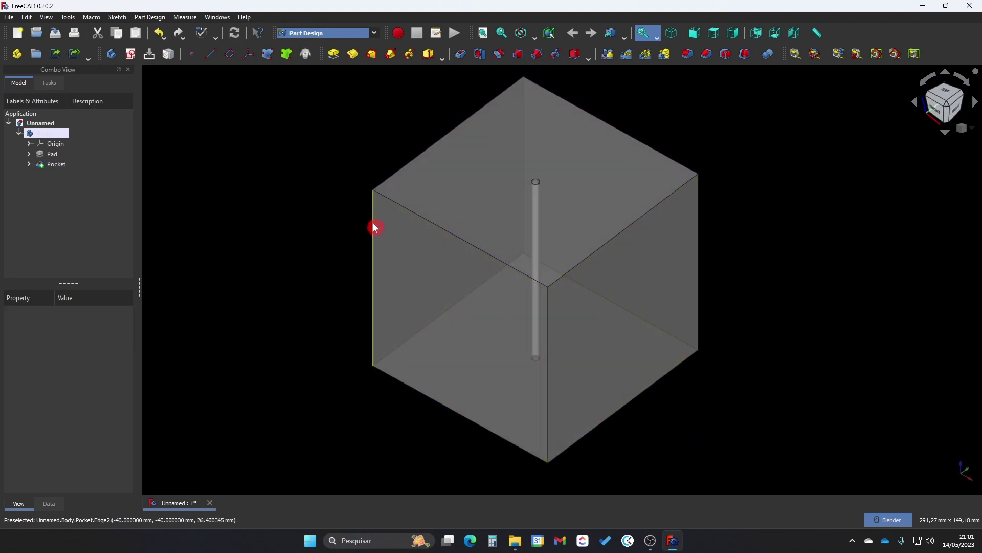
- Start a diagonal datum plane through both ends of one vertical cube edge and the diagonally opposite upper corner, using Plane by 3 points
click(374, 194)
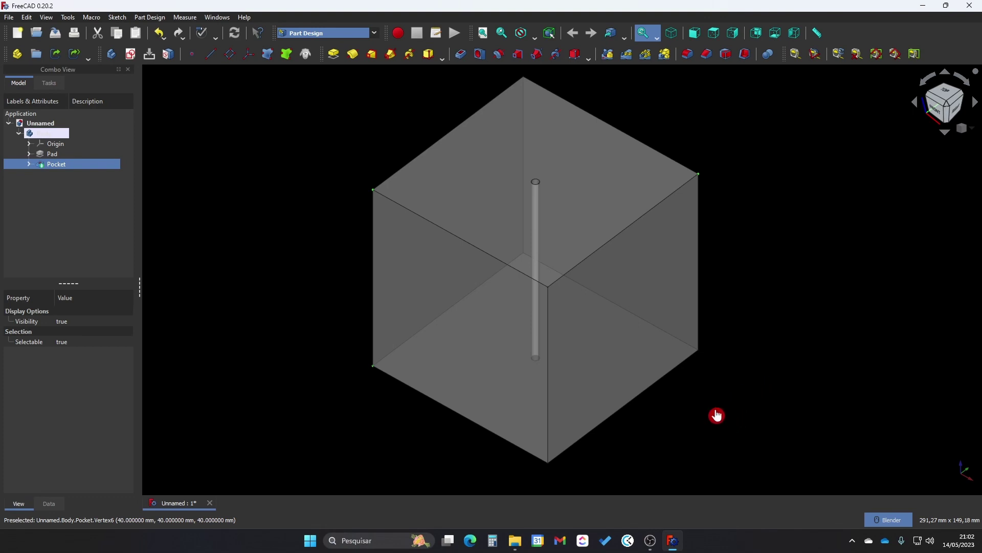
click(677, 421)
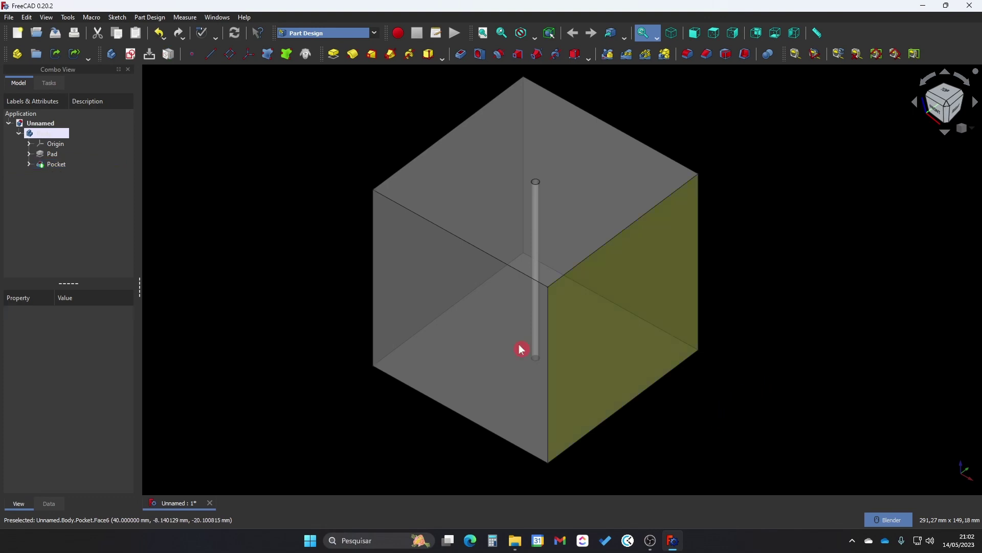
click(374, 192)
ctrl+click(373, 367)
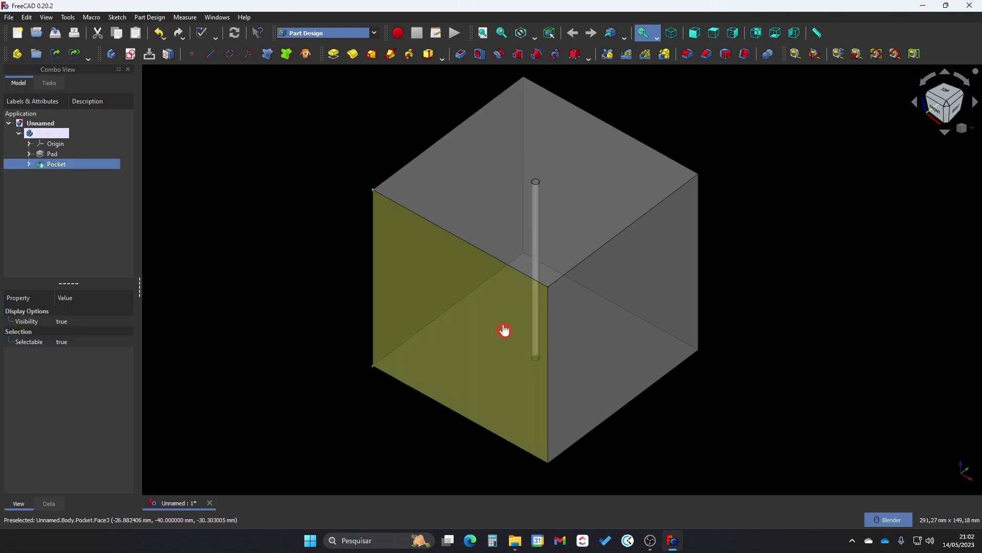
ctrl+click(701, 180)
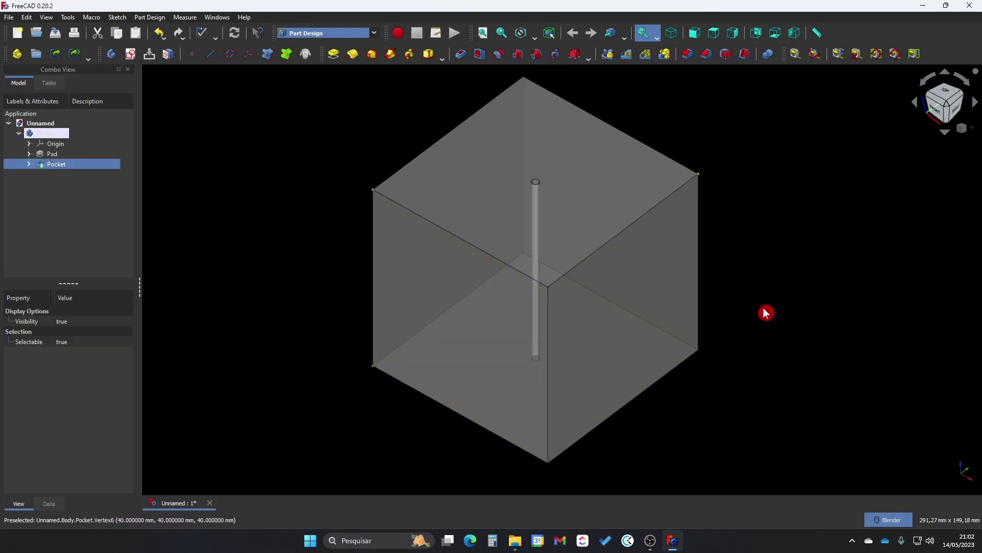
middle_drag(765, 312, 809, 319)
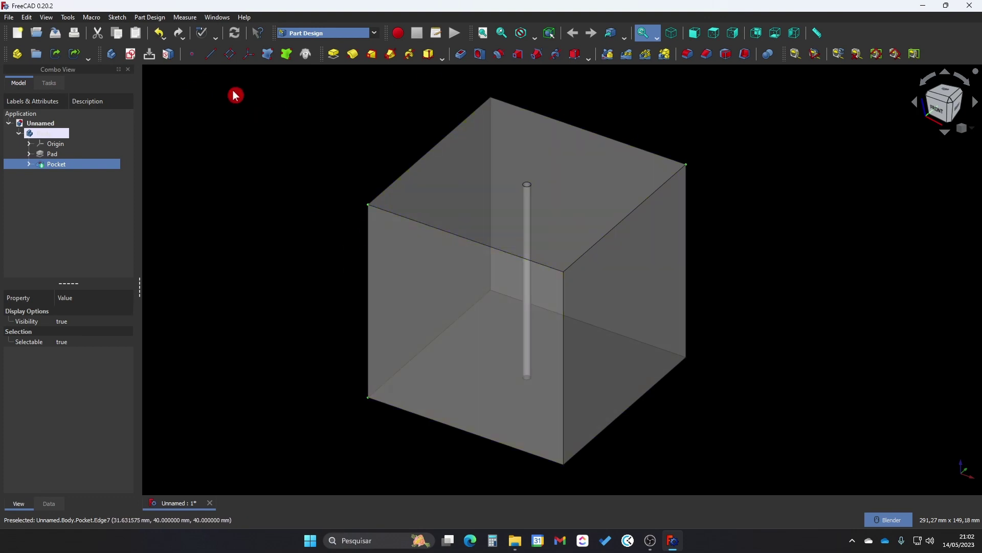
click(229, 54)
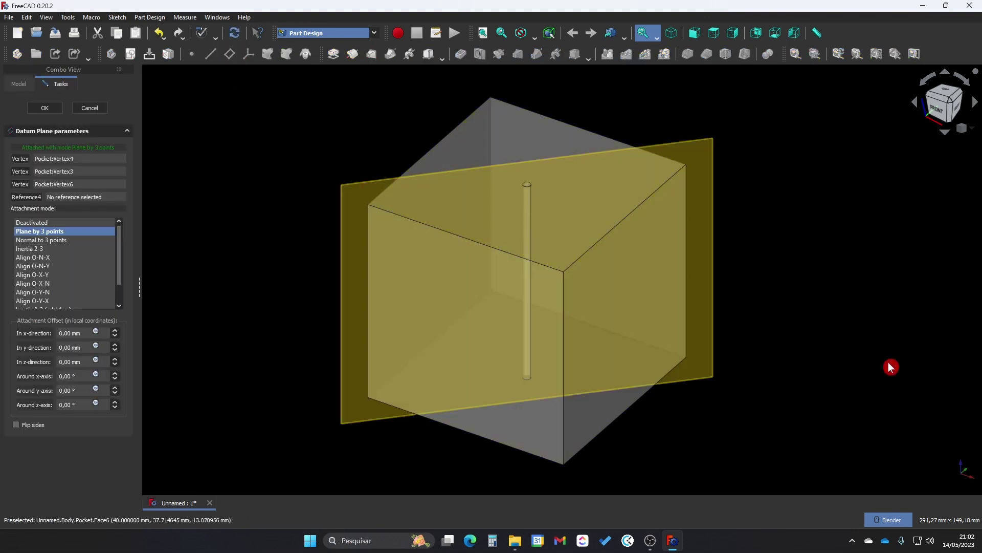
- Check the diagonal datum plane's preview against the cube and vertical hole, and accept it with zero attachment offsets
middle_drag(869, 354, 740, 260)
middle_drag(696, 252, 638, 259)
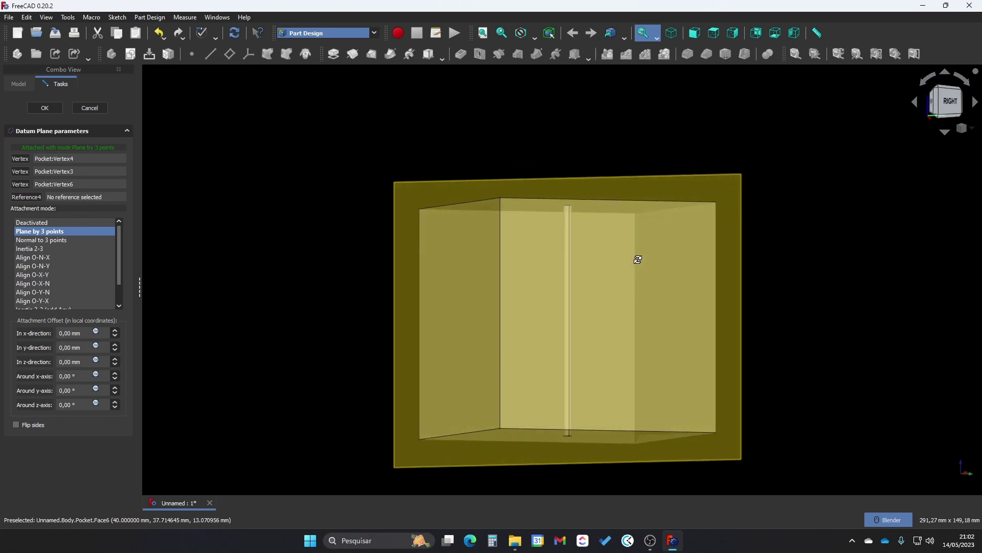
middle_drag(804, 246, 819, 264)
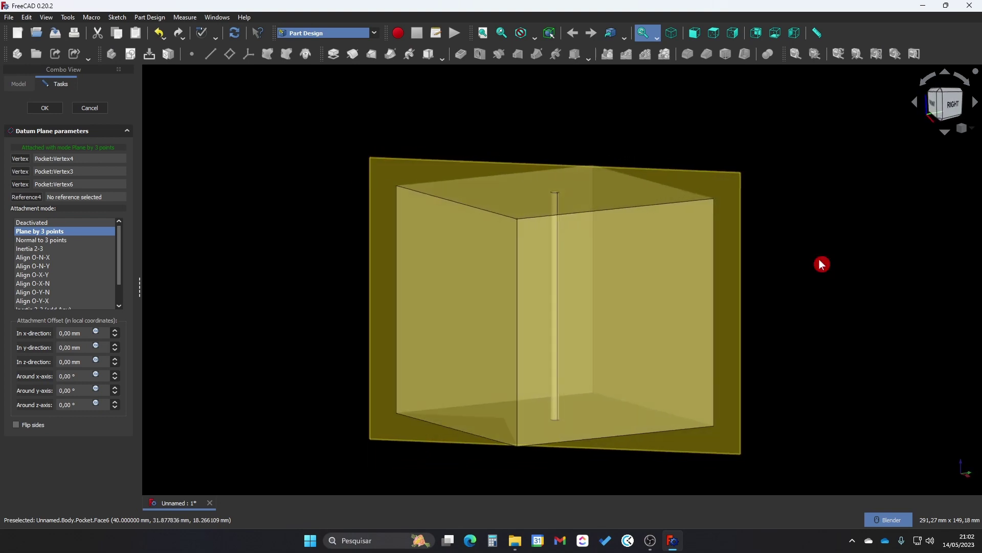
middle_drag(651, 456, 618, 417)
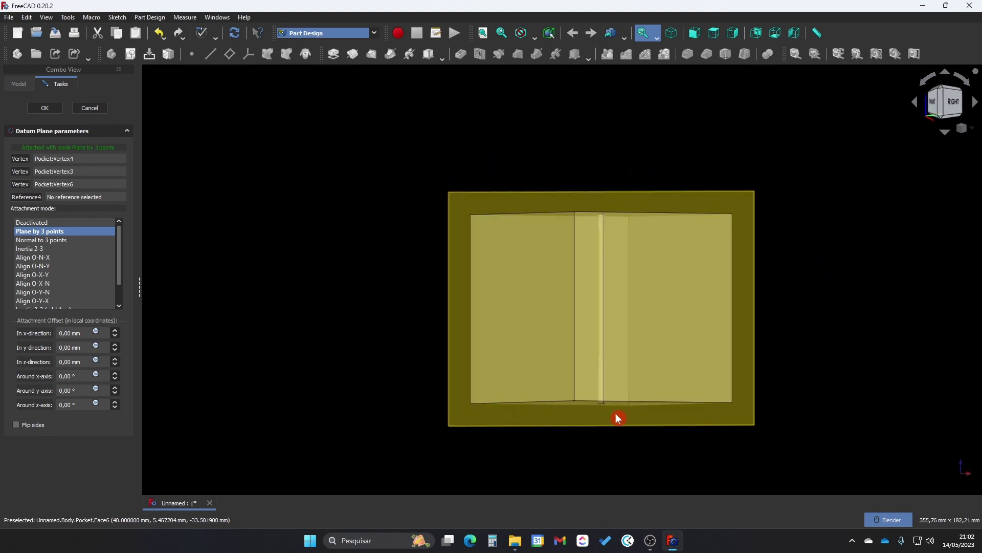
middle_drag(819, 235, 866, 247)
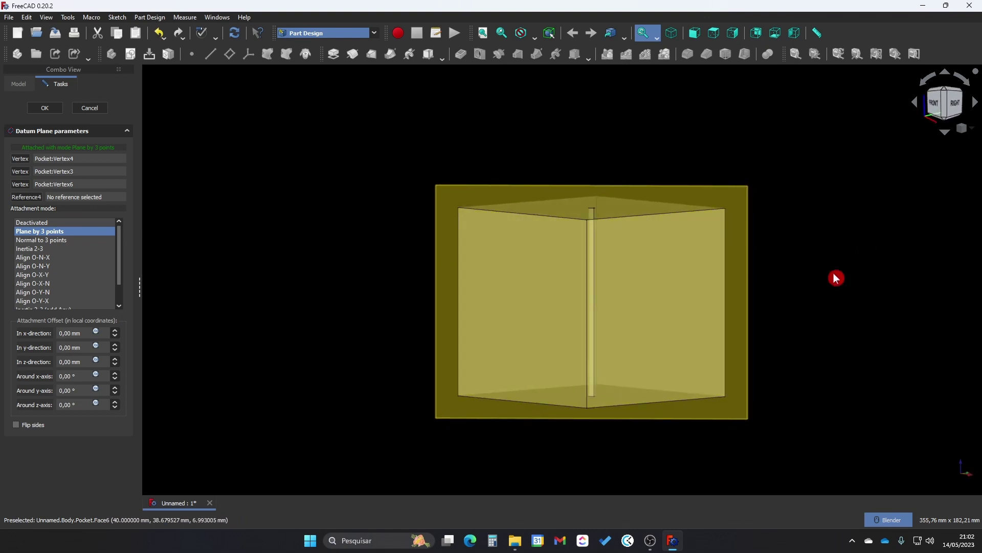
middle_drag(836, 276, 794, 274)
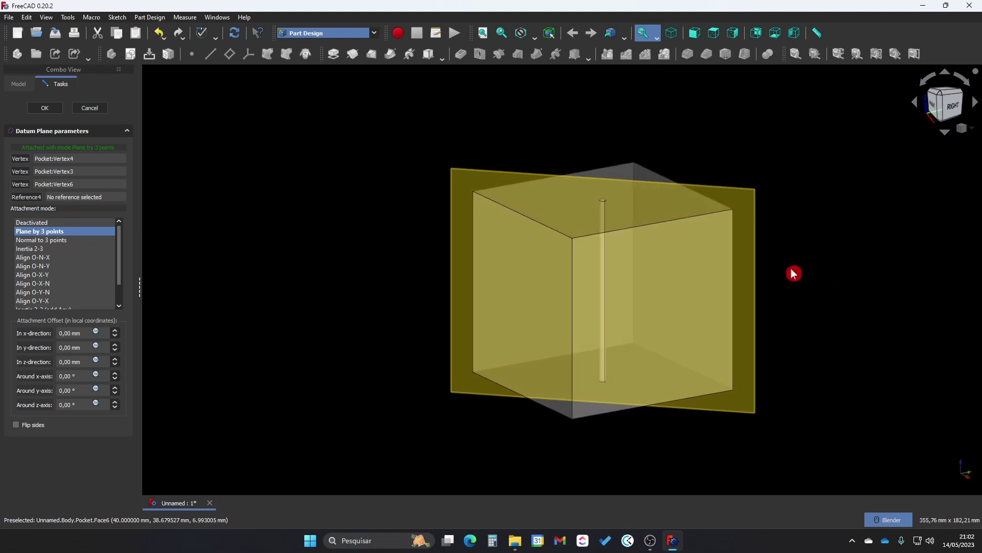
mouse_move(798, 230)
middle_down()
mouse_move(861, 245)
mouse_move(804, 230)
middle_up()
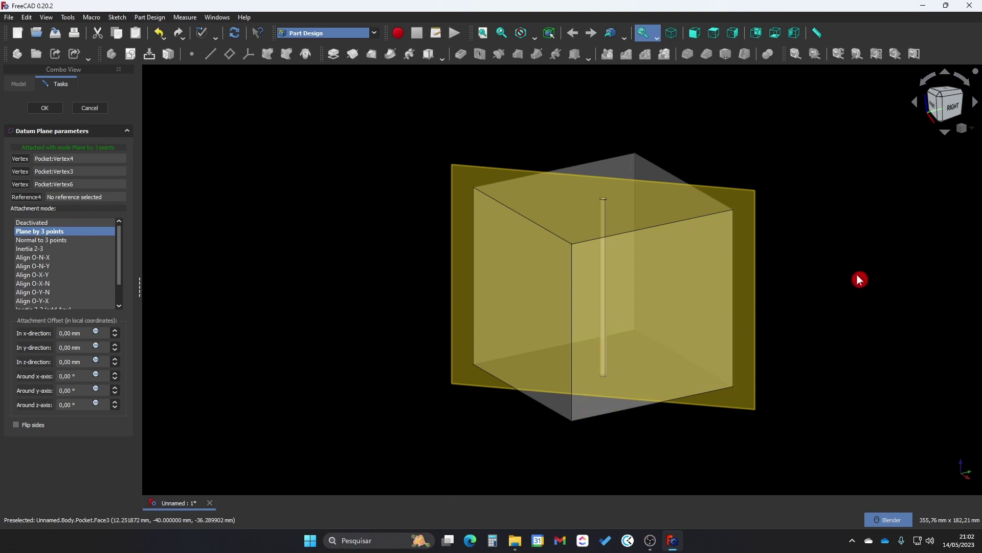
mouse_move(860, 279)
middle_down()
mouse_move(856, 291)
mouse_move(869, 278)
middle_up()
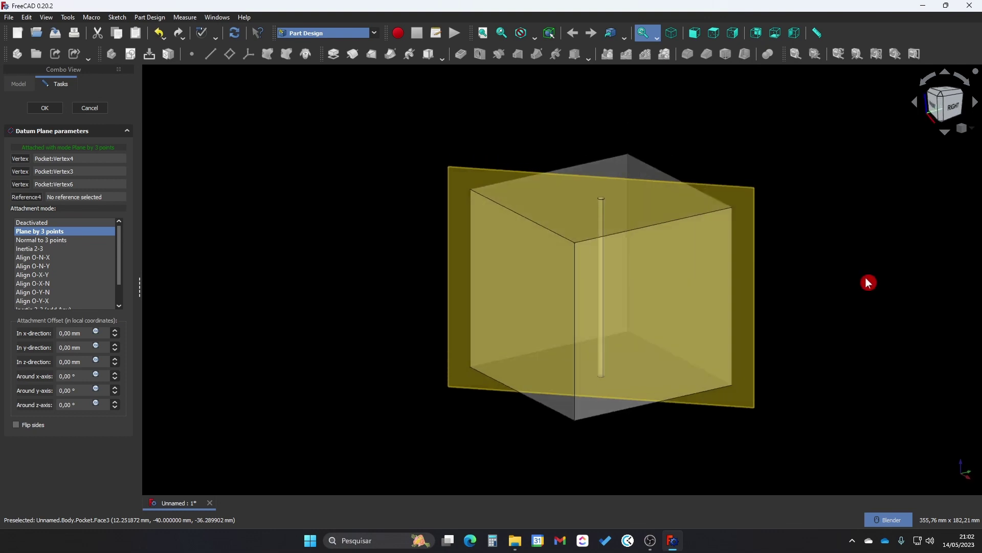
click(45, 107)
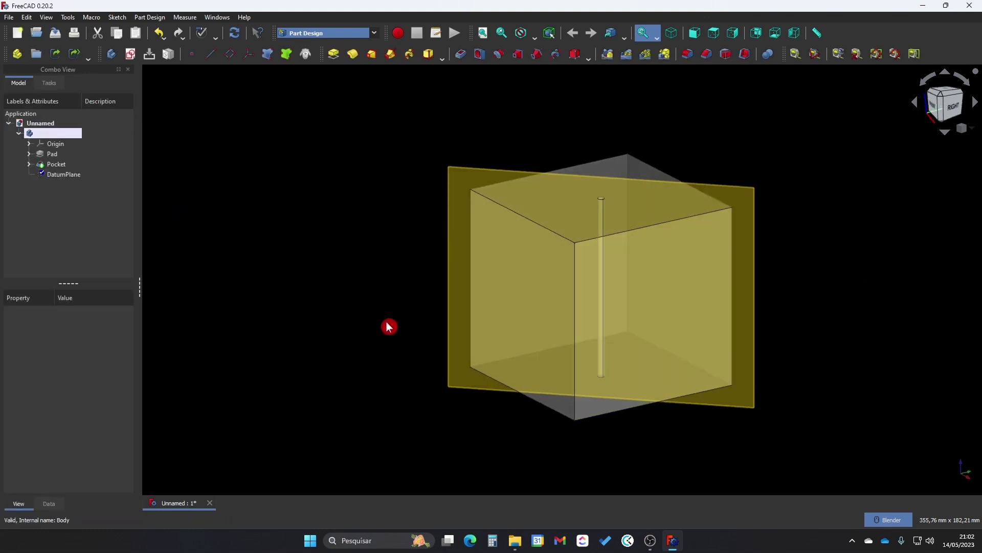
- Create a sketch on the diagonal datum plane and check where its origin lies relative to the vertical hole
key(0)
click(63, 174)
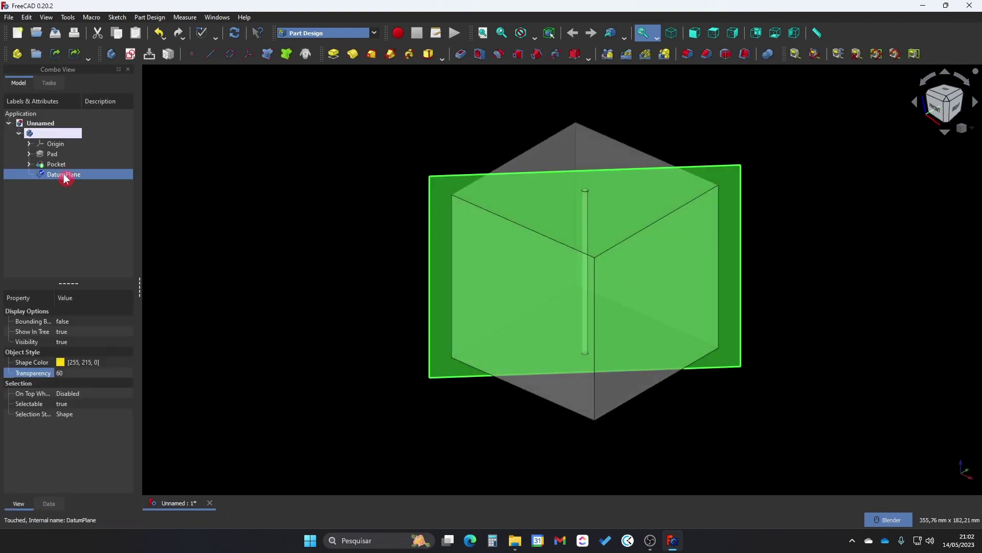
mouse_move(351, 236)
middle_down()
mouse_move(395, 254)
mouse_move(376, 233)
middle_up()
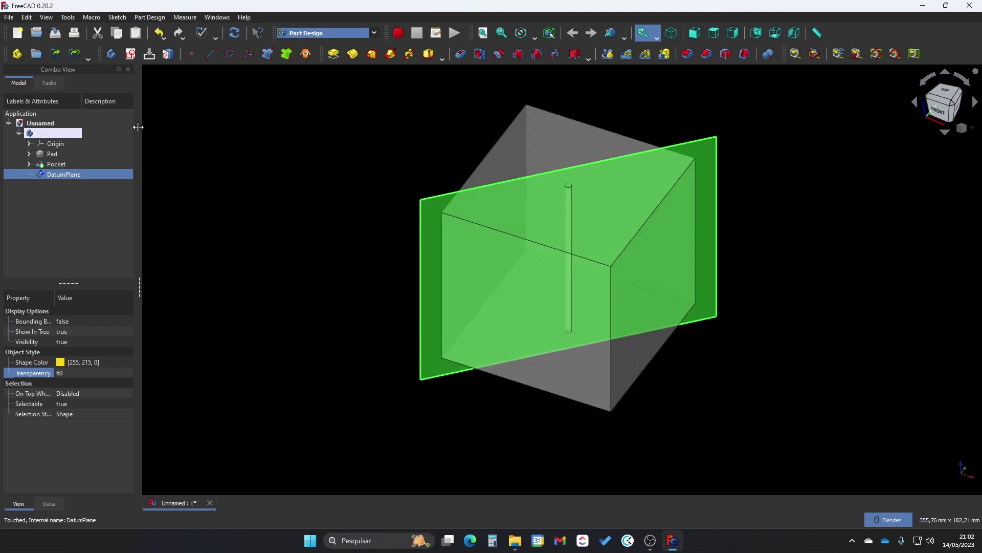
click(130, 55)
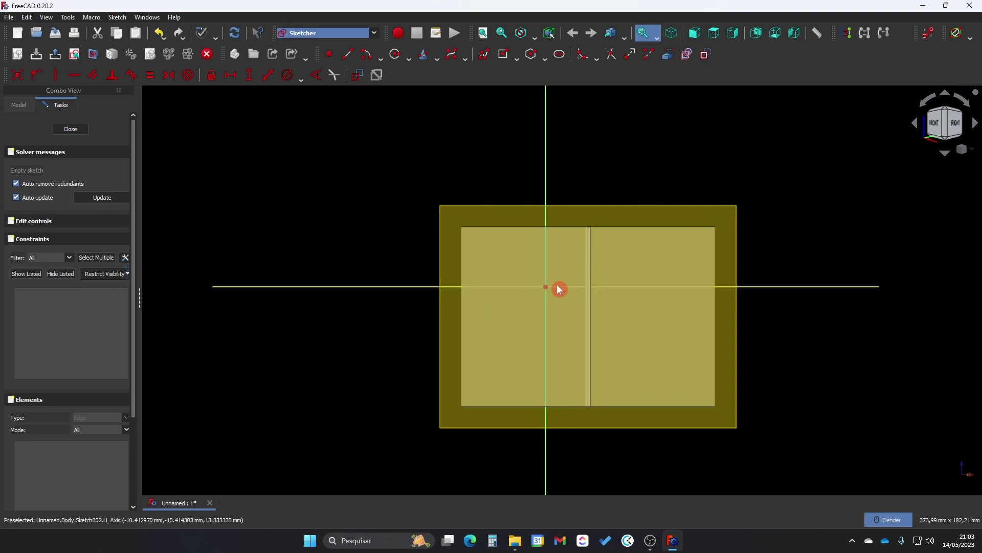
scroll(573, 292, up, 2)
middle_drag(363, 182, 399, 237)
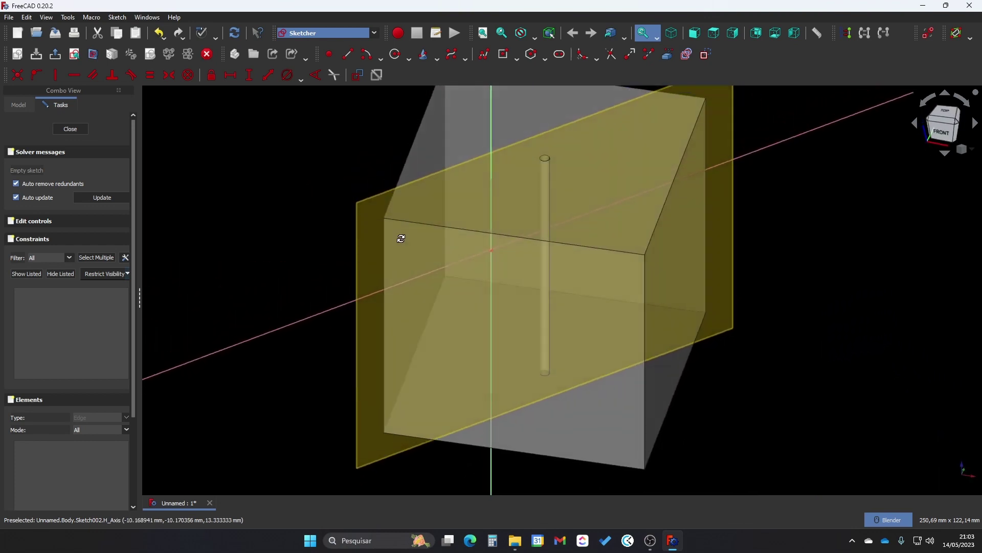
middle_drag(803, 271, 689, 309)
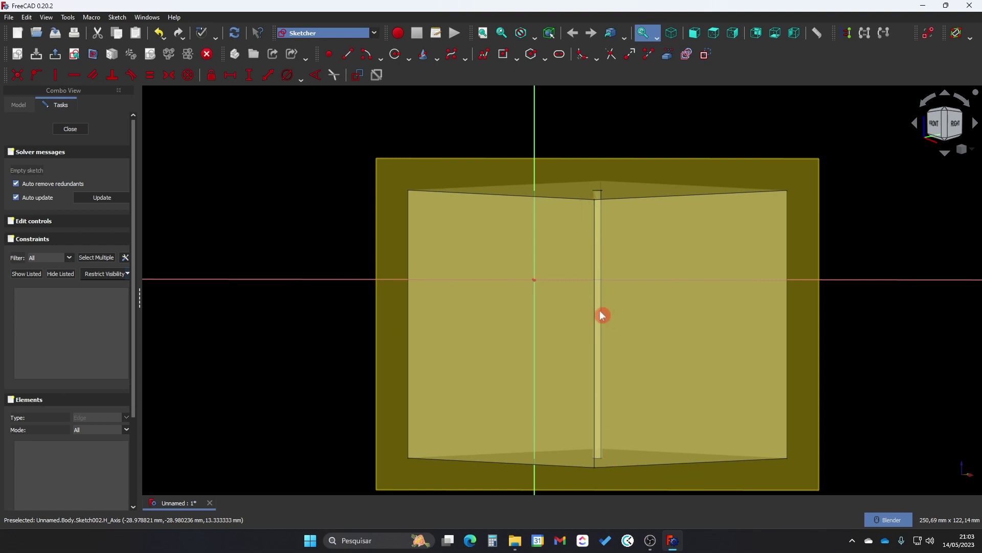
middle_drag(580, 312, 622, 324)
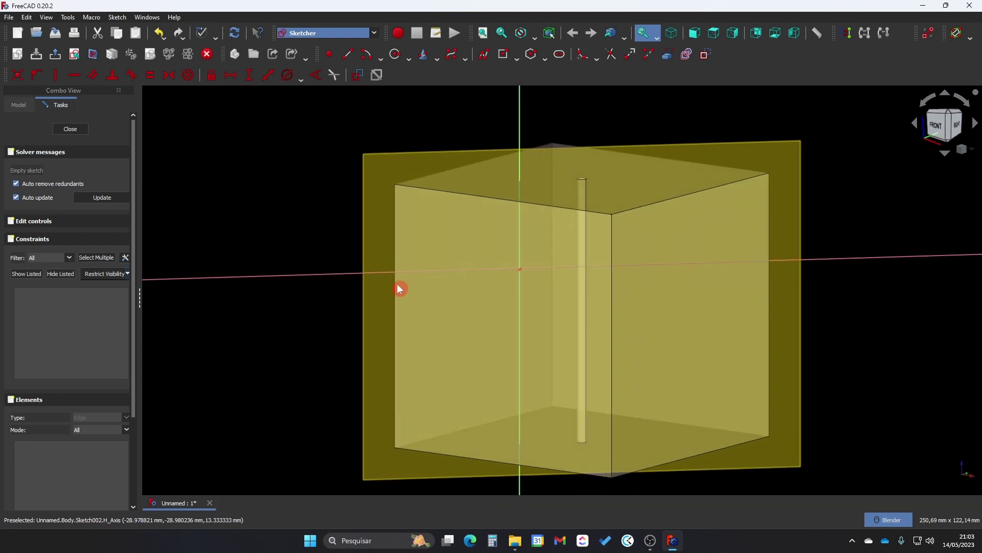
- Compare the sketch's origin with the body's origin by temporarily showing the body's origin planes and axes
click(70, 129)
click(57, 144)
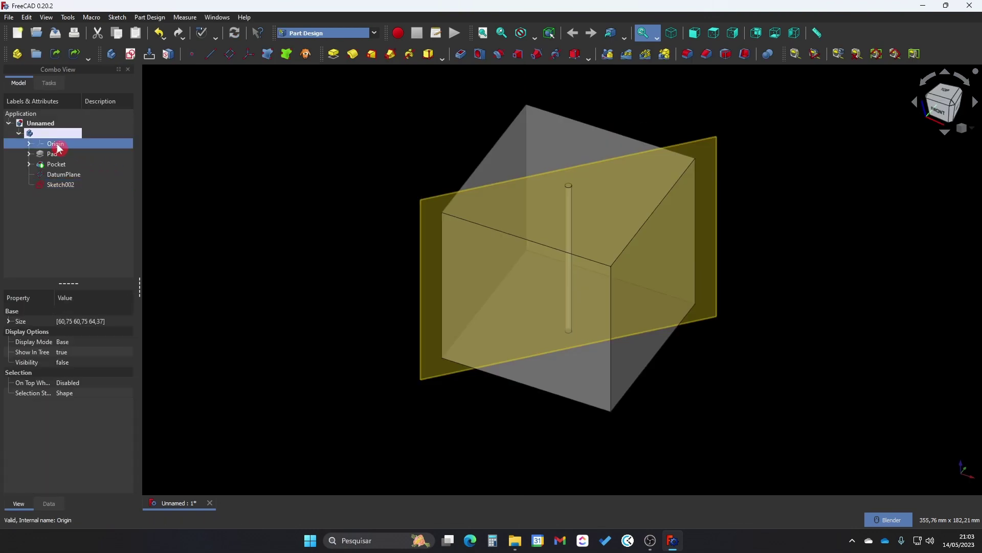
key(space)
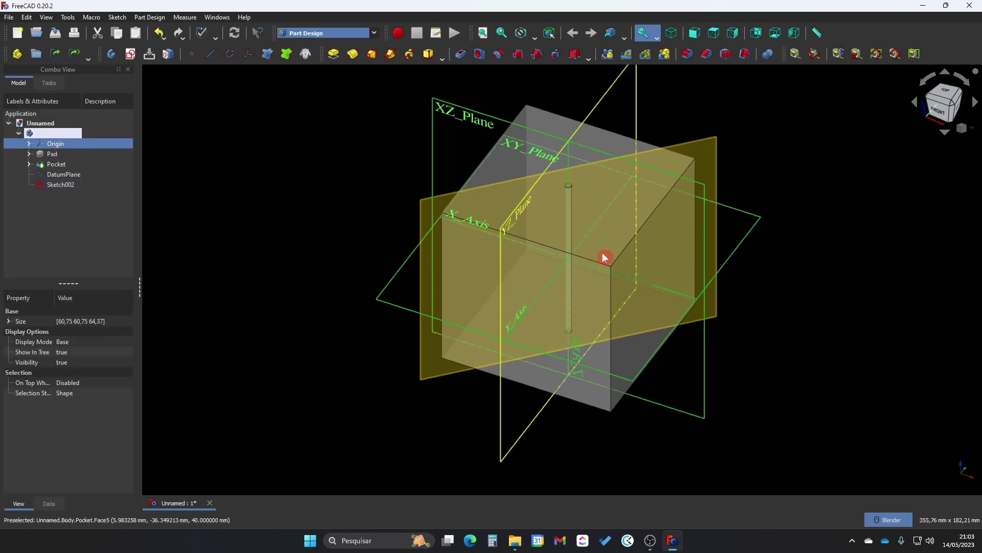
middle_drag(812, 314, 658, 250)
double_click(72, 187)
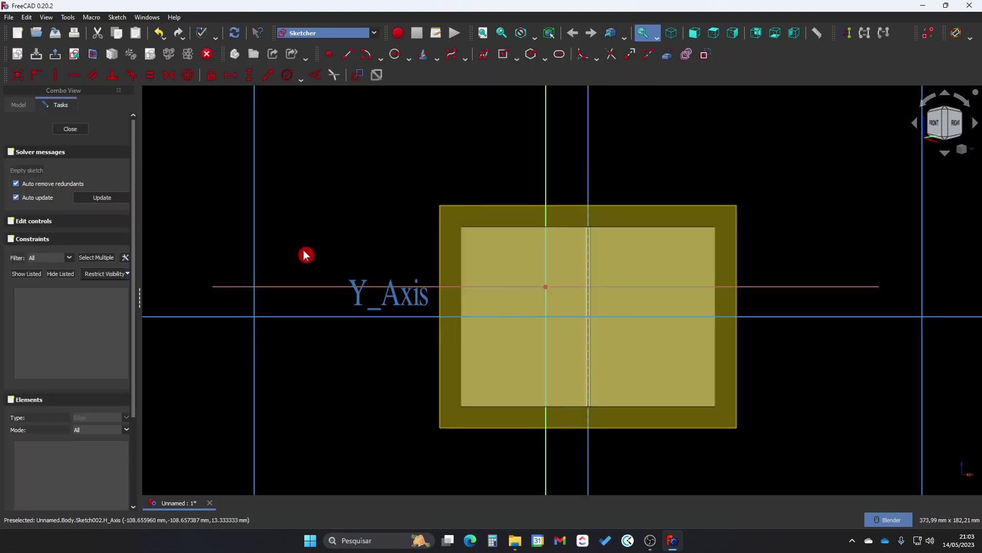
click(70, 128)
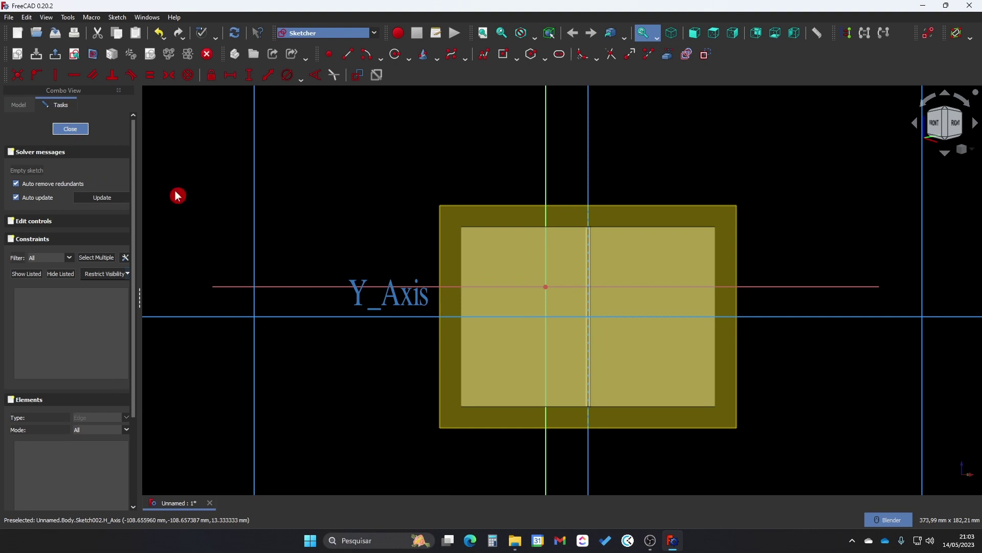
click(56, 144)
key(space)
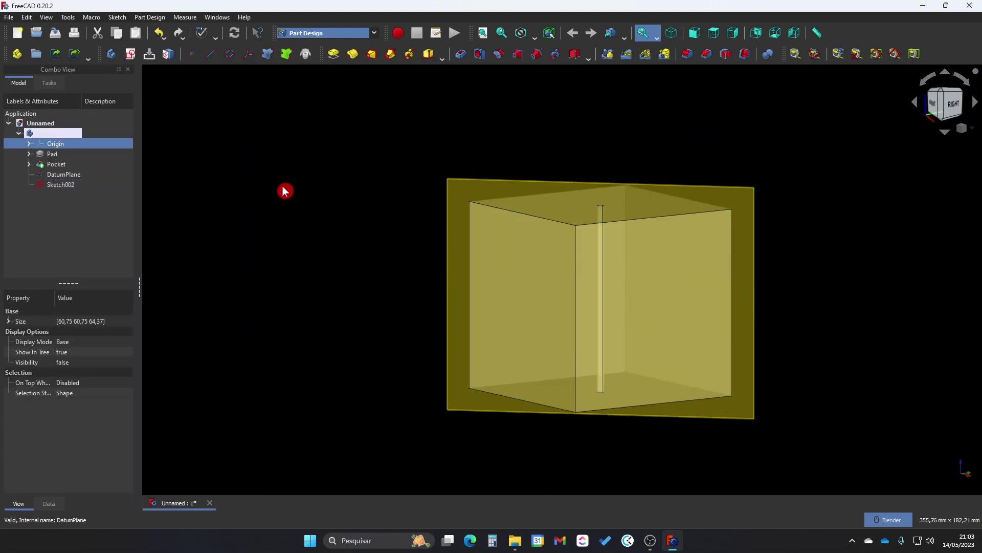
- Reopen the empty sketch on the diagonal datum plane and view it at an angle against the cube
double_click(60, 186)
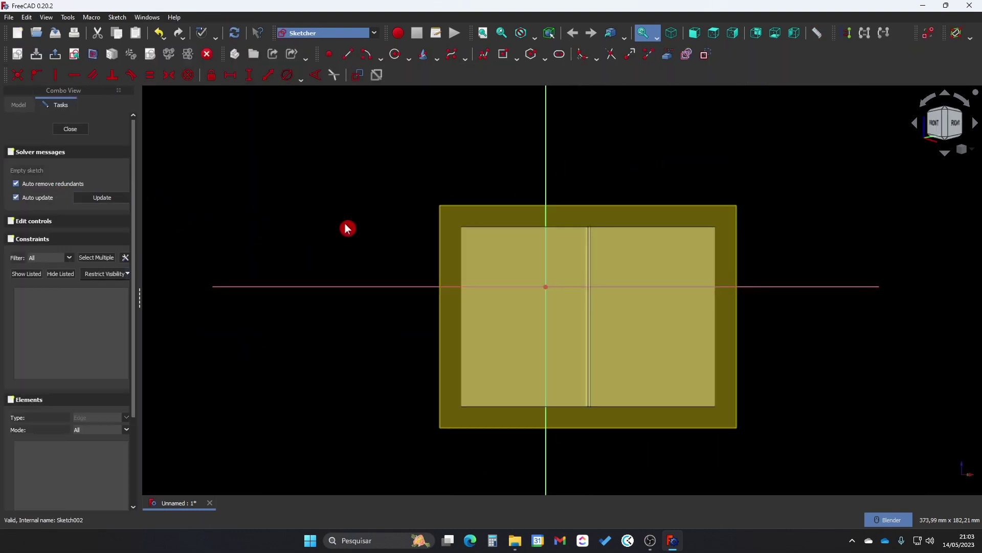
mouse_move(368, 219)
middle_down()
mouse_move(406, 232)
mouse_move(456, 217)
middle_up()
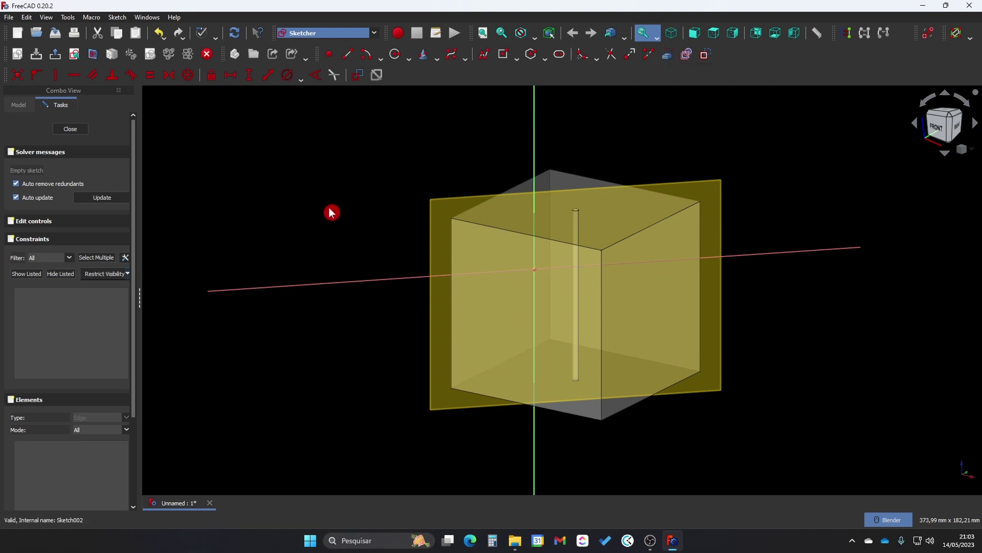
middle_drag(329, 210, 430, 228)
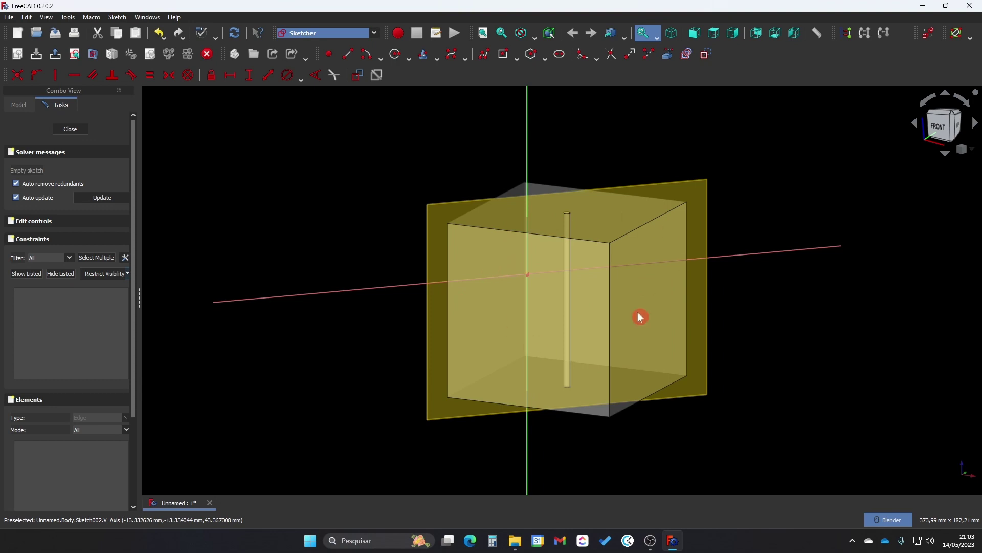
- Bring the vertical hole into the sketch on the diagonal datum plane as external geometry
middle_drag(795, 366, 636, 296)
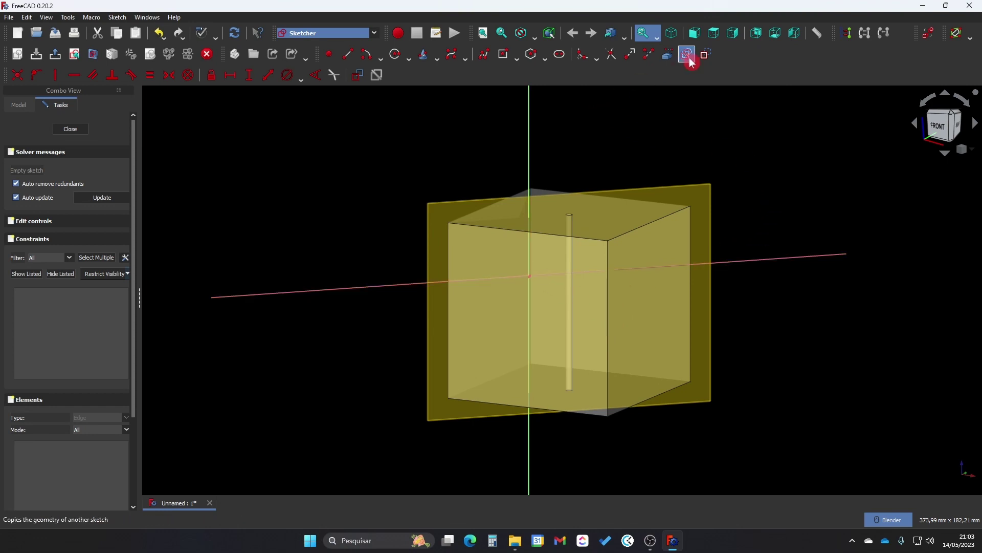
click(667, 55)
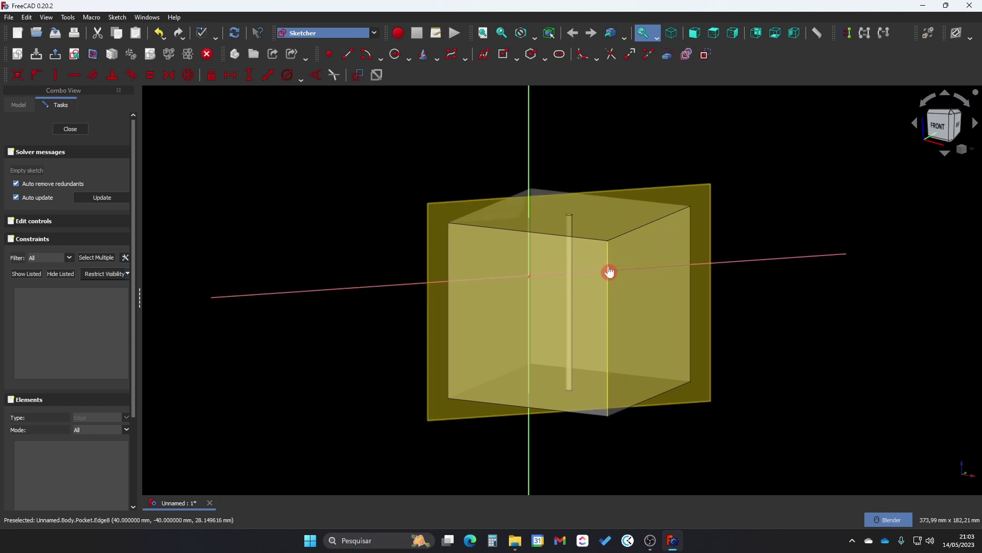
click(609, 272)
middle_drag(340, 377, 392, 377)
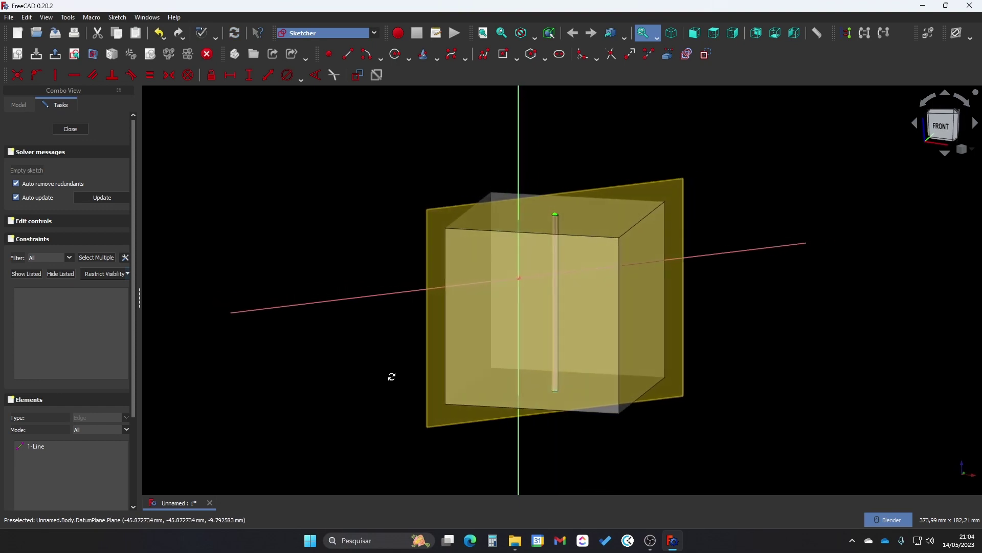
scroll(577, 221, up, 5)
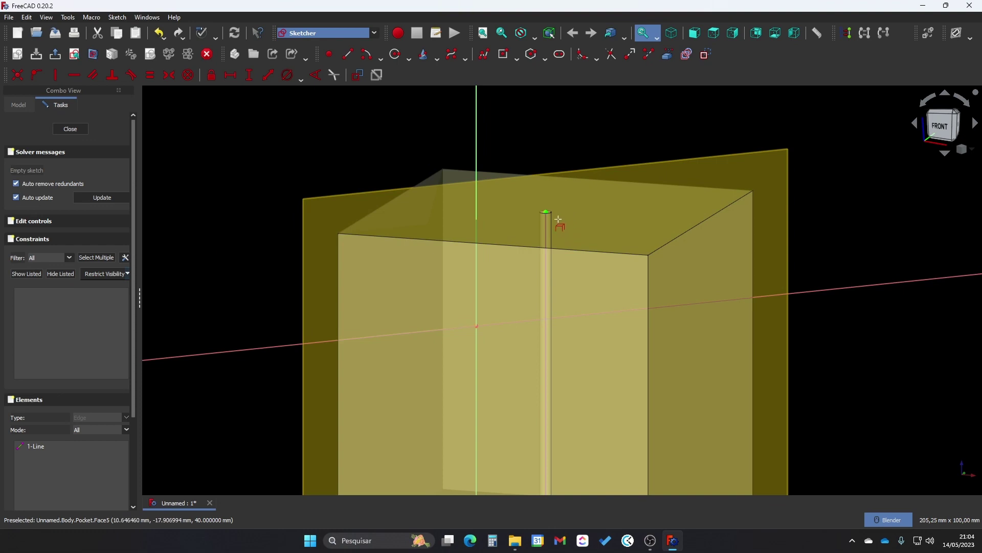
middle_drag(250, 225, 268, 261)
middle_drag(871, 271, 835, 298)
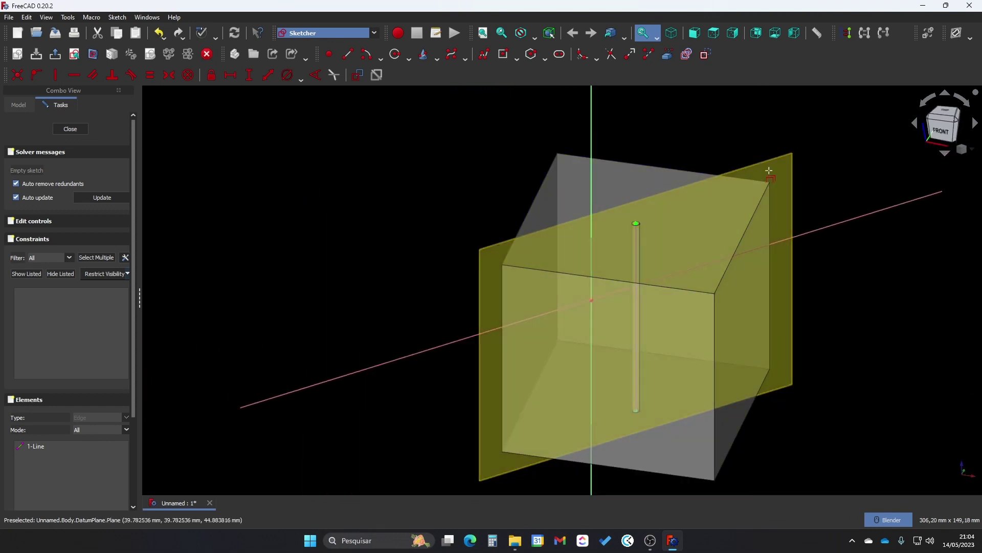
middle_drag(899, 333, 889, 331)
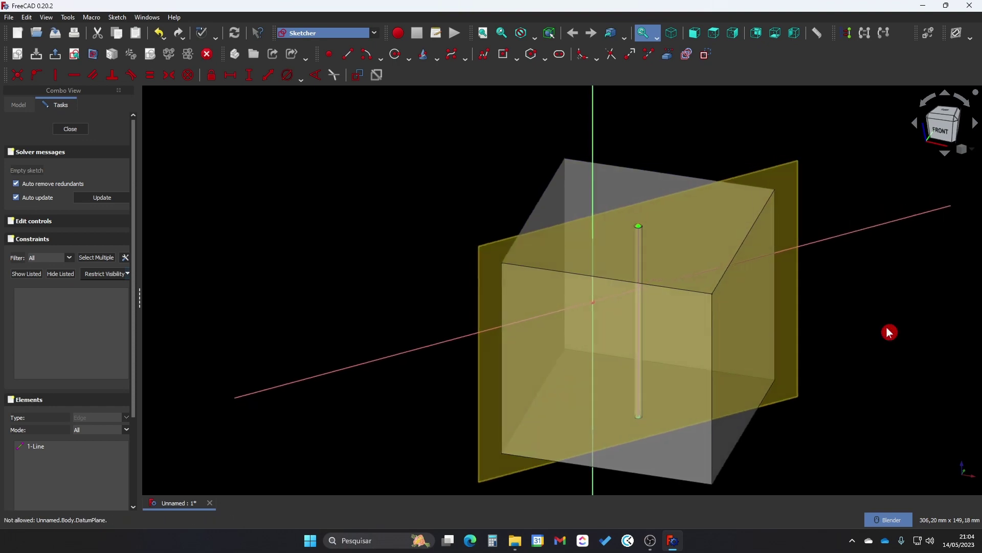
- Section the model at the sketch plane to expose the vertical hole's projected line for sketching
click(93, 55)
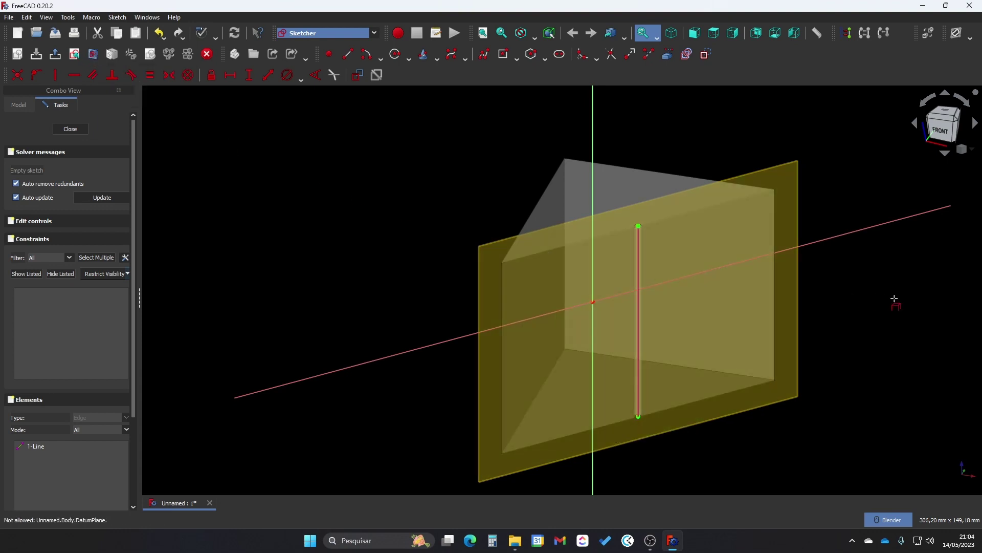
middle_drag(895, 298, 693, 316)
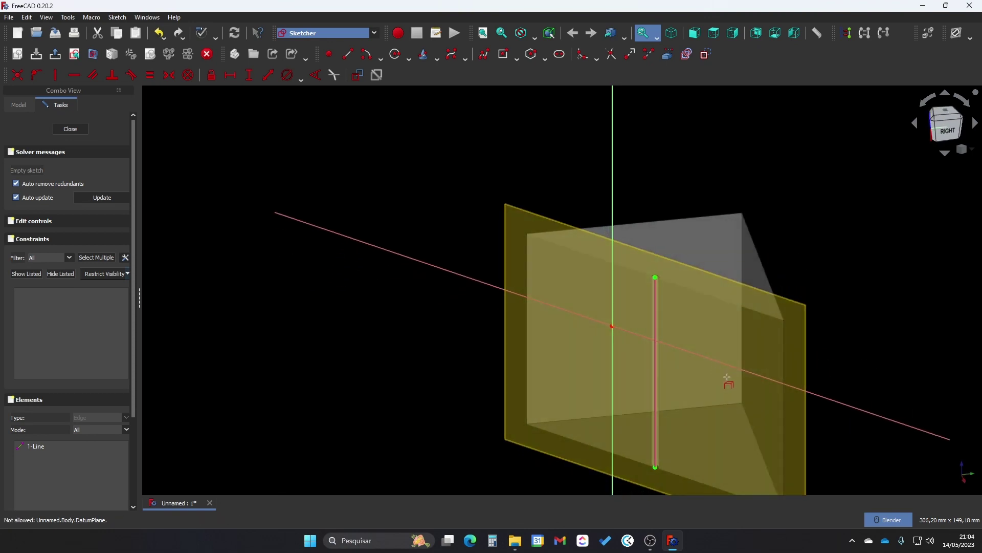
shift+middle_drag(728, 382, 657, 285)
mouse_move(782, 392)
middle_down()
mouse_move(814, 378)
mouse_move(803, 329)
middle_up()
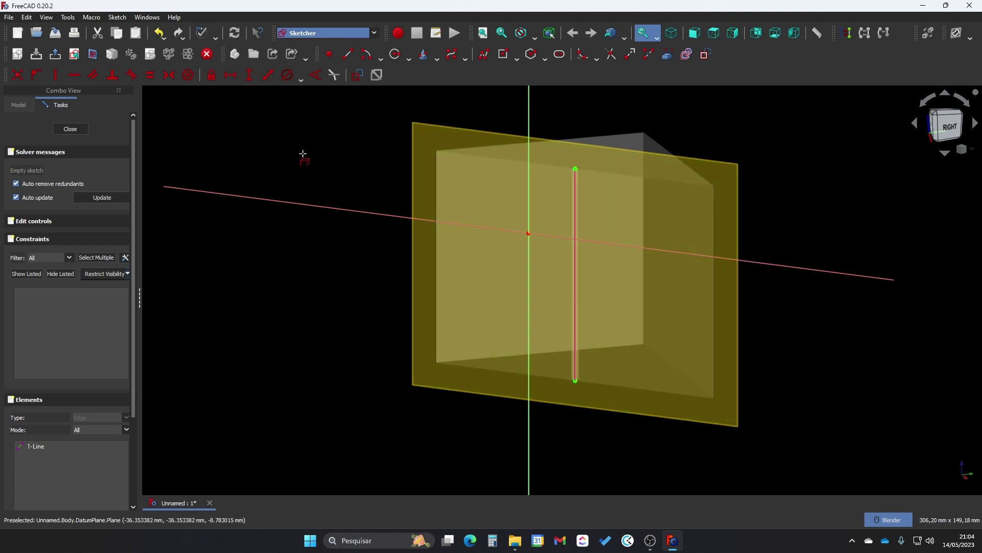
middle_drag(303, 154, 322, 161)
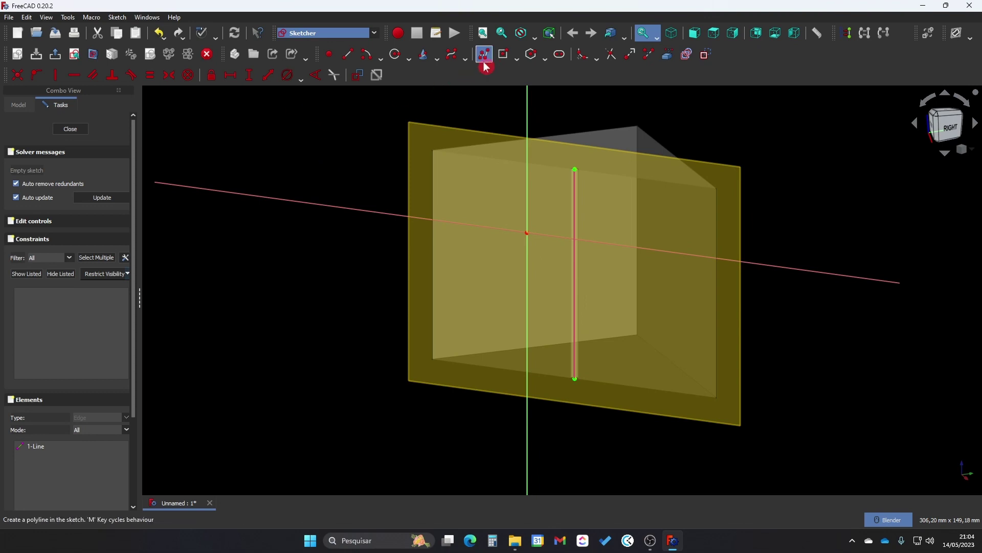
- Draw a circle about 26 mm in diameter centred on the hole's projected line, near its middle
click(394, 54)
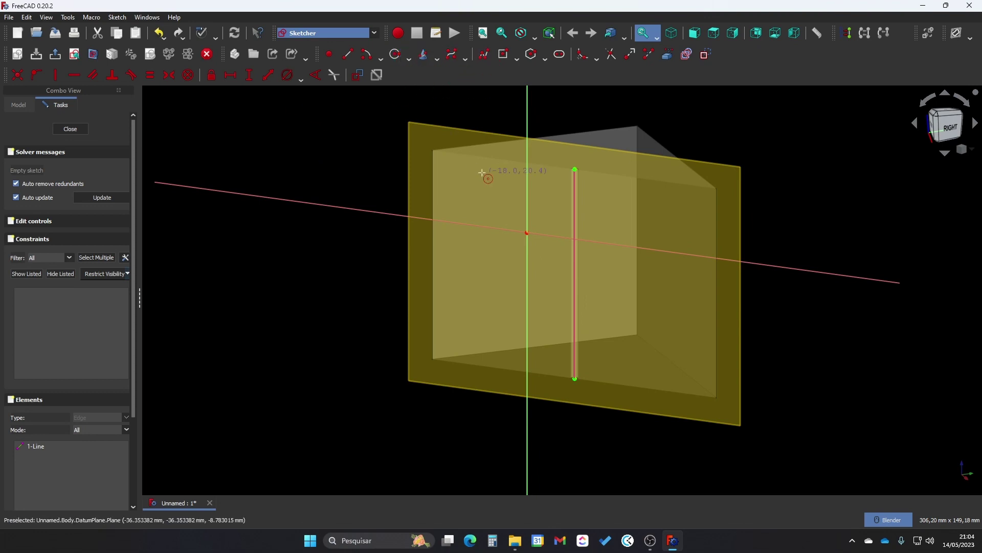
click(574, 272)
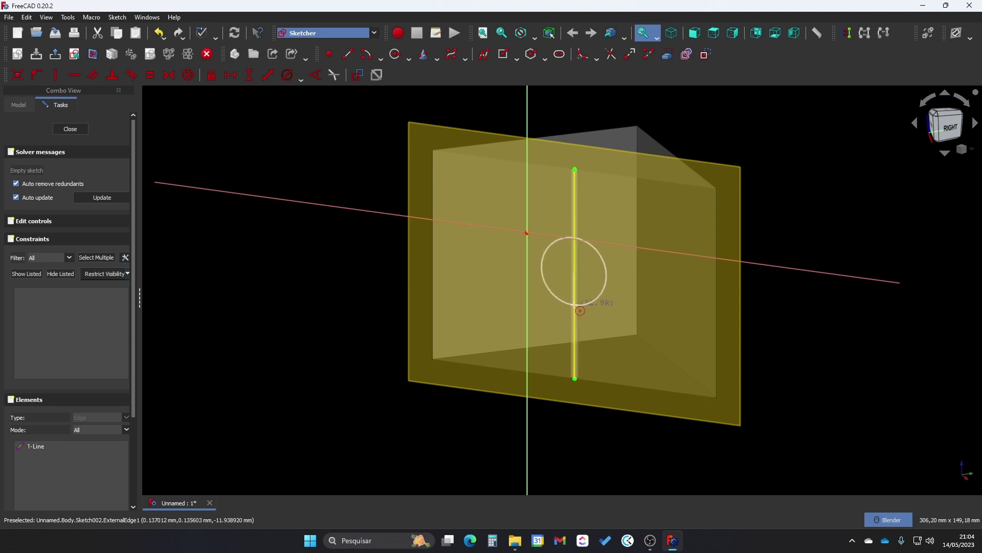
click(575, 306)
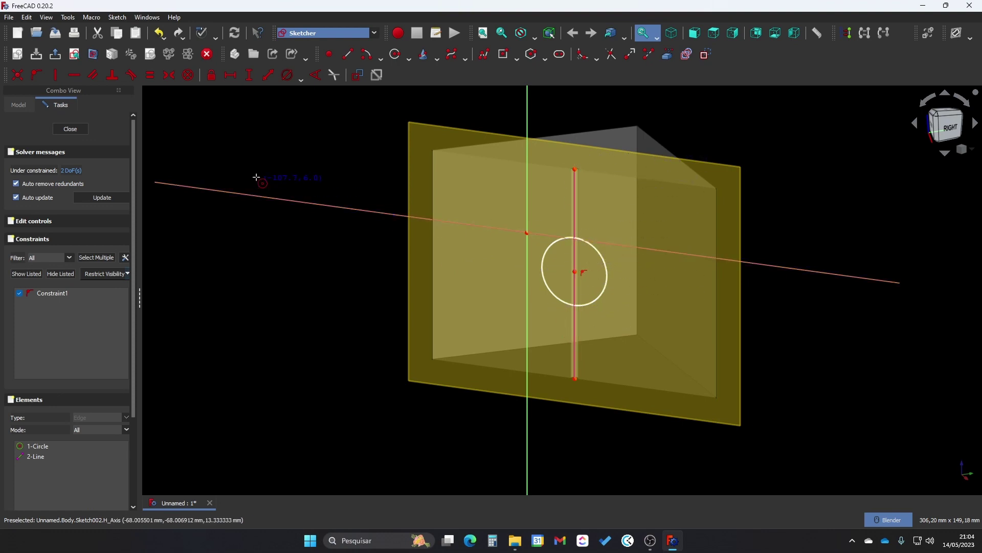
key(Escape)
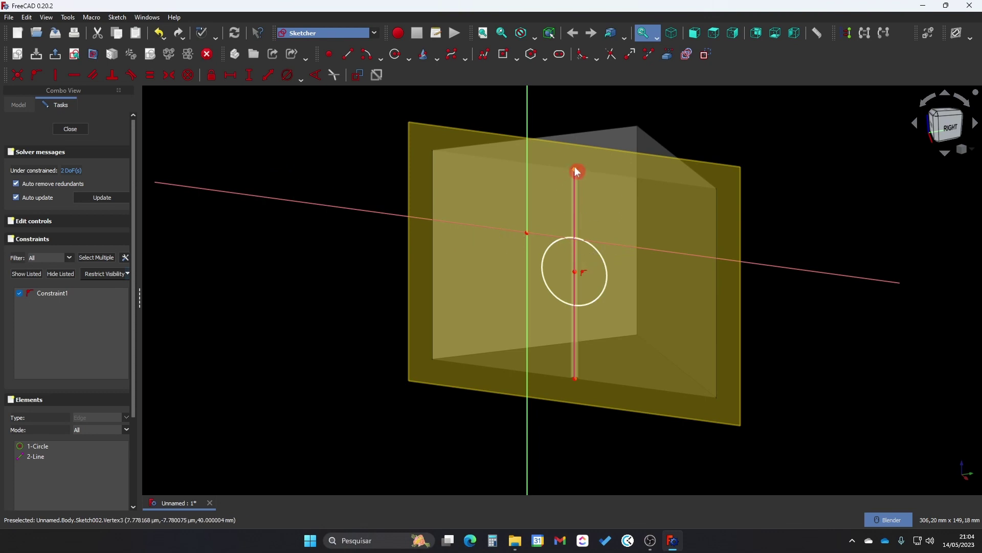
- Constrain the circle's centre symmetrically between the two endpoints of the hole's projected line
click(574, 169)
click(575, 379)
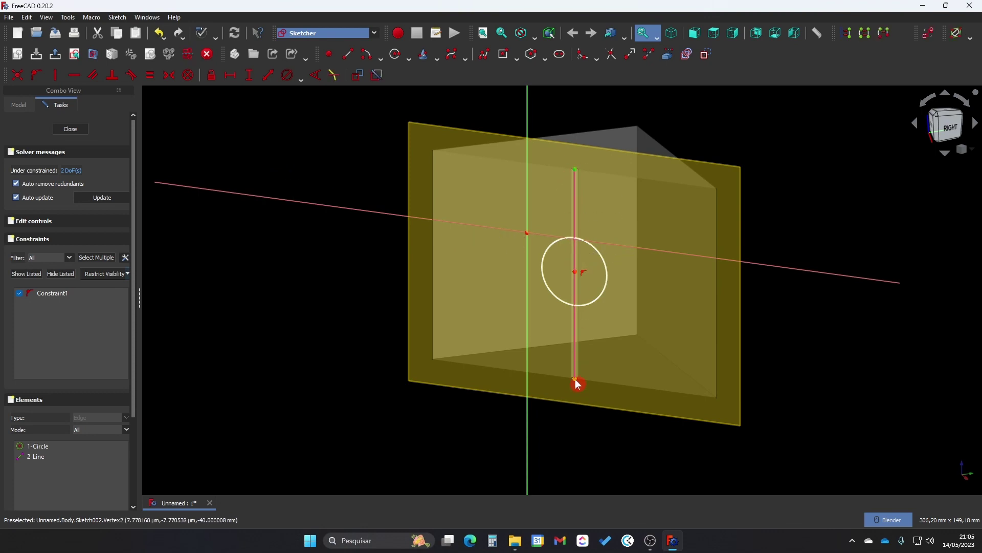
click(573, 271)
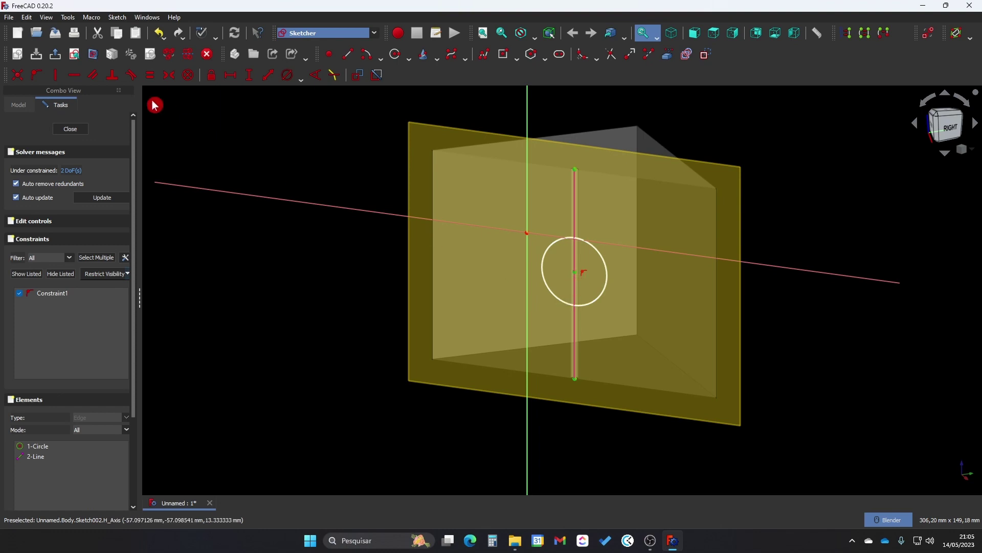
click(169, 75)
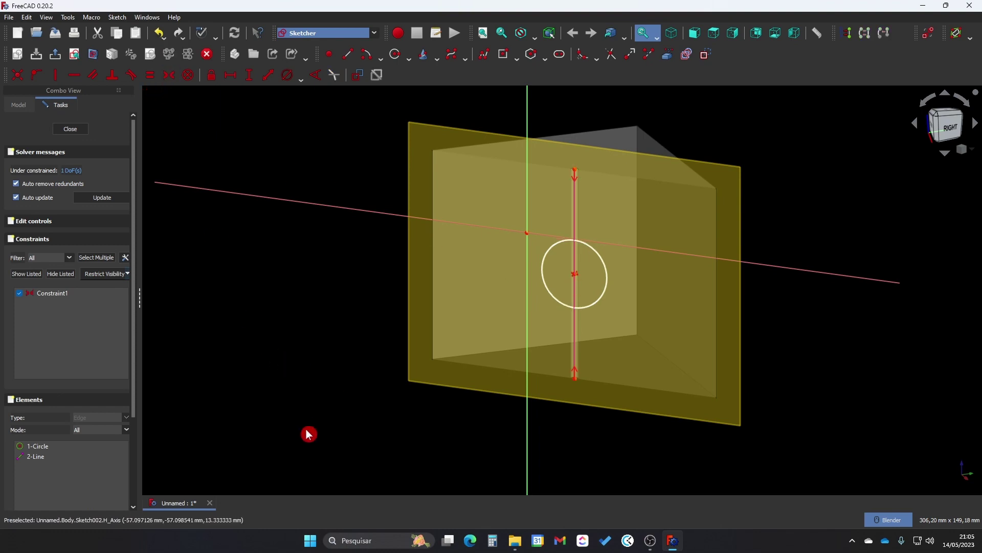
- Set the circle's diameter to 3 mm
middle_drag(308, 434, 347, 431)
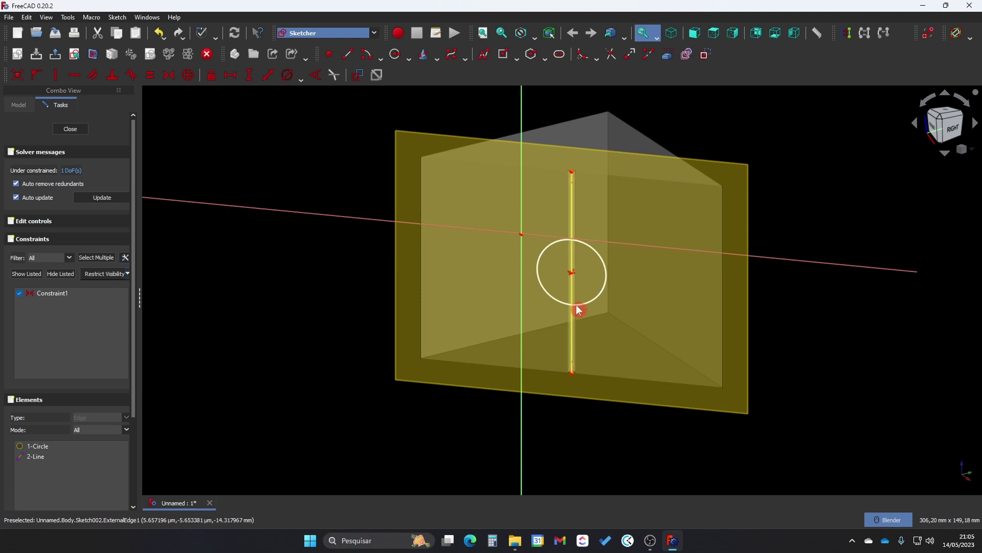
click(606, 290)
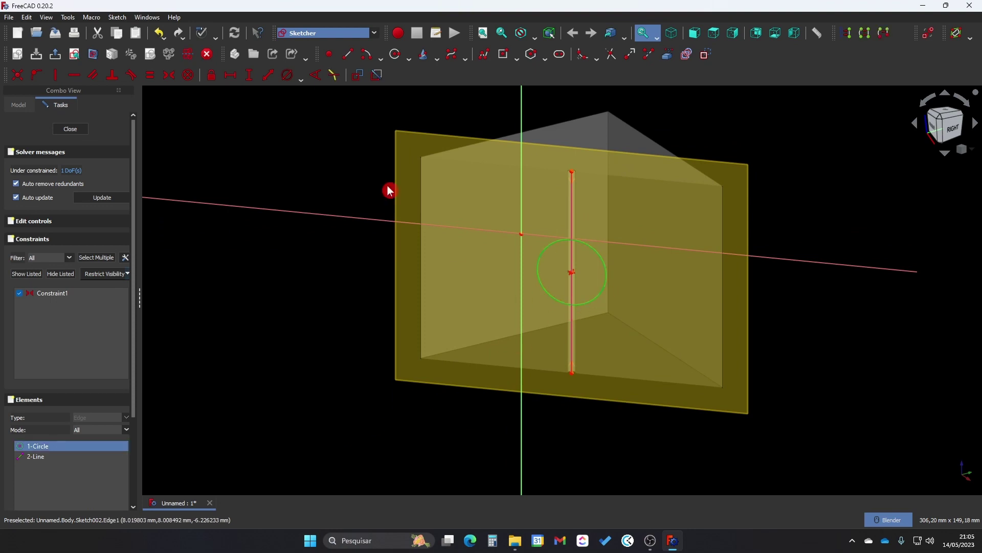
click(287, 75)
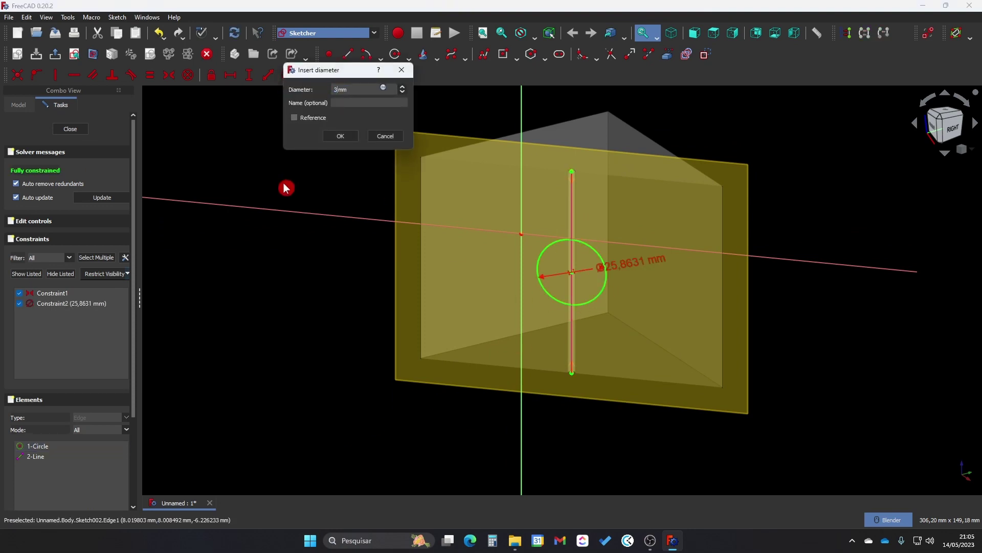
key(Return)
- Close the sketch and check the circle's position against the vertical hole inside the cube
middle_drag(813, 217, 841, 228)
mouse_move(262, 324)
middle_down()
mouse_move(401, 305)
mouse_move(404, 294)
mouse_move(355, 274)
mouse_move(266, 263)
mouse_move(315, 277)
mouse_move(351, 243)
mouse_move(432, 274)
mouse_move(457, 301)
middle_up()
scroll(557, 265, up, 5)
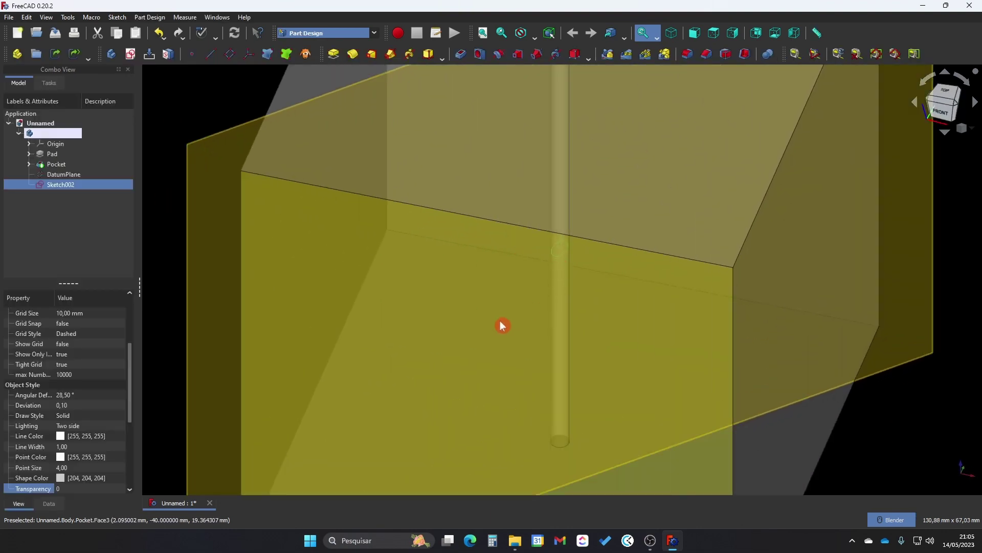
middle_drag(501, 326, 630, 285)
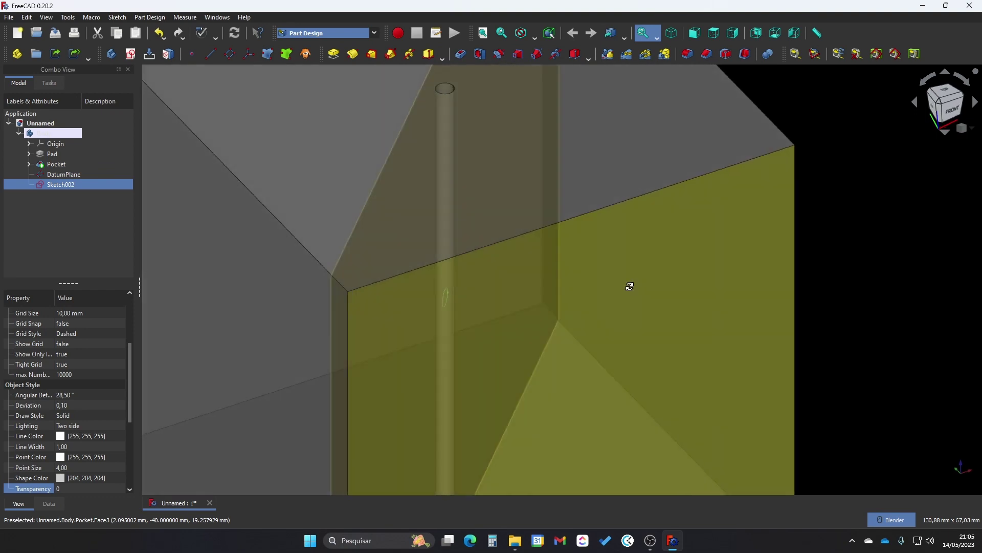
scroll(522, 275, down, 5)
middle_drag(522, 274, 522, 290)
scroll(520, 287, down, 1)
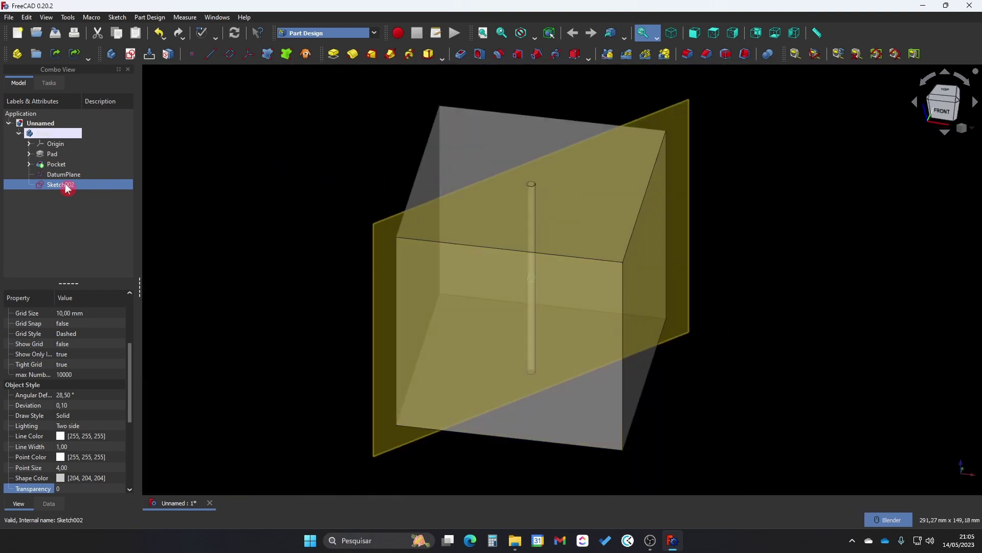
- Pocket the circle sketch with type Through all, symmetric to the plane, to cut the diagonal channel
click(461, 57)
mouse_move(292, 250)
middle_down()
mouse_move(435, 215)
mouse_move(495, 189)
mouse_move(486, 182)
middle_up()
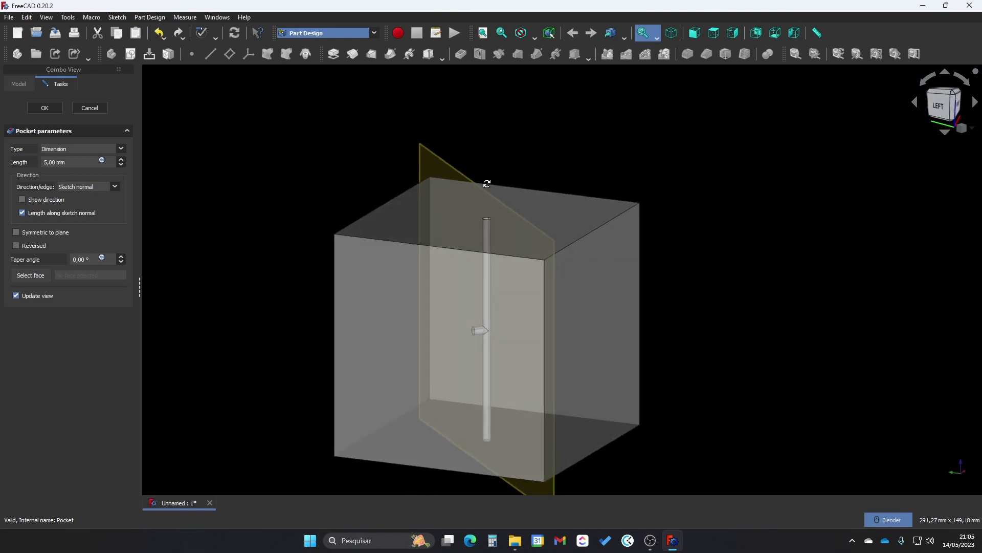
click(121, 149)
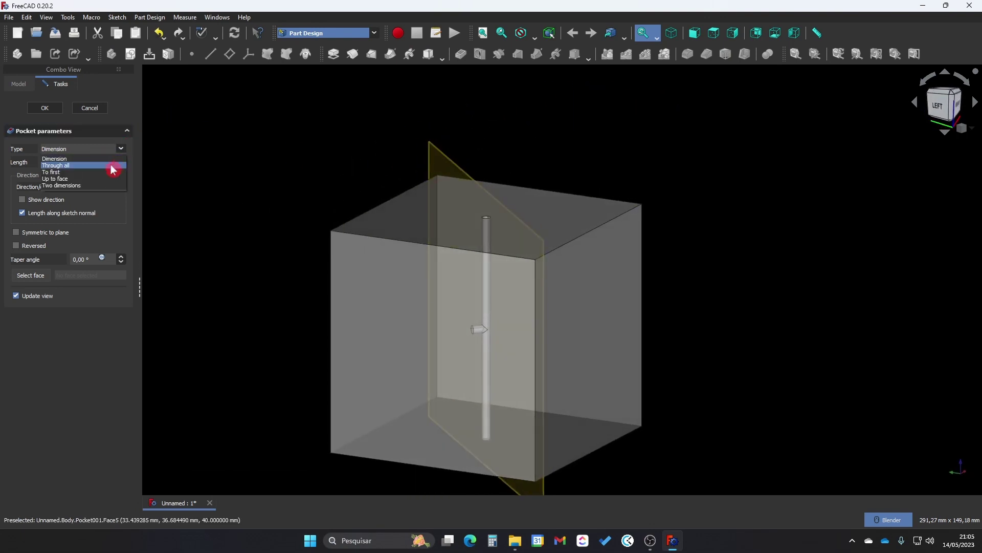
click(111, 166)
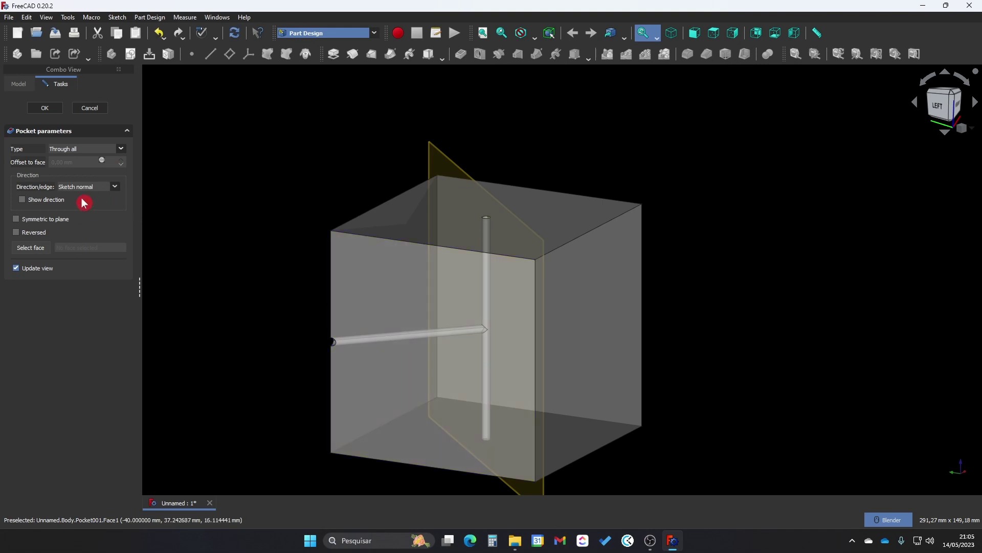
click(17, 219)
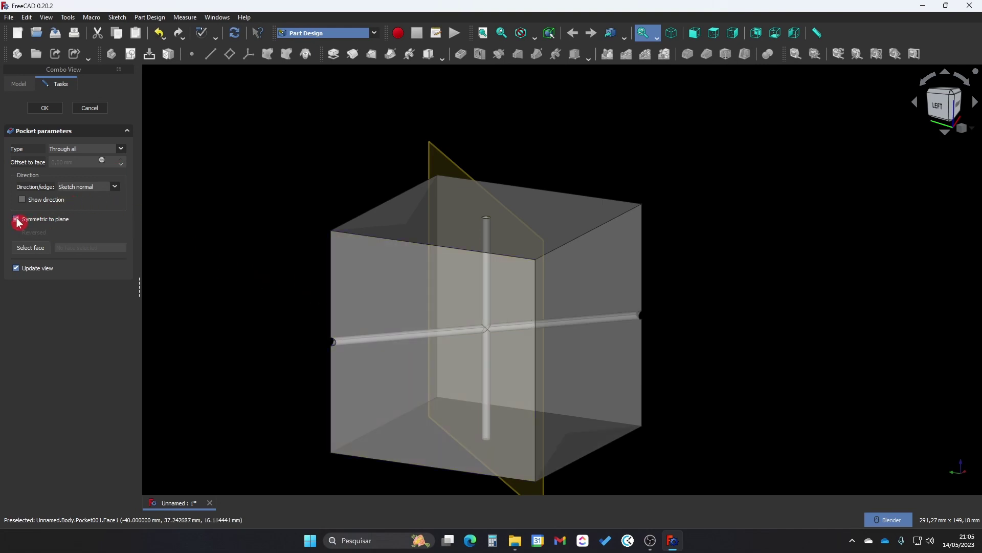
middle_drag(787, 223, 573, 221)
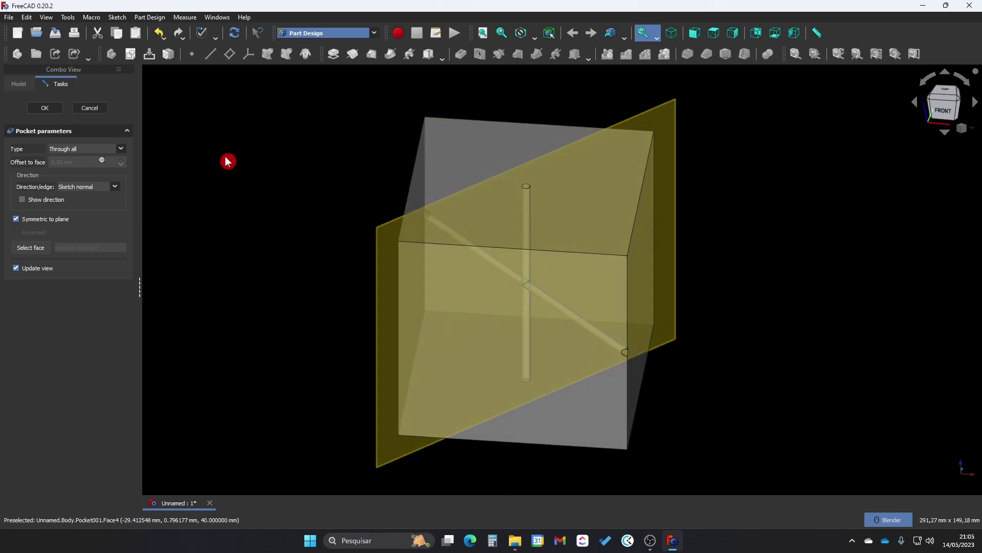
click(44, 107)
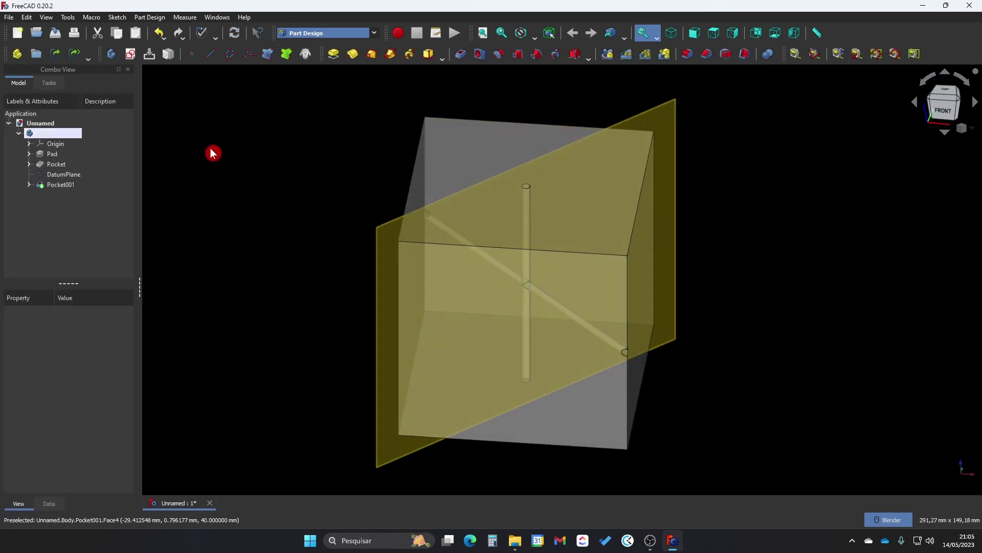
- Hide the diagonal datum plane and check how the vertical and diagonal channels cross inside the cube
click(72, 177)
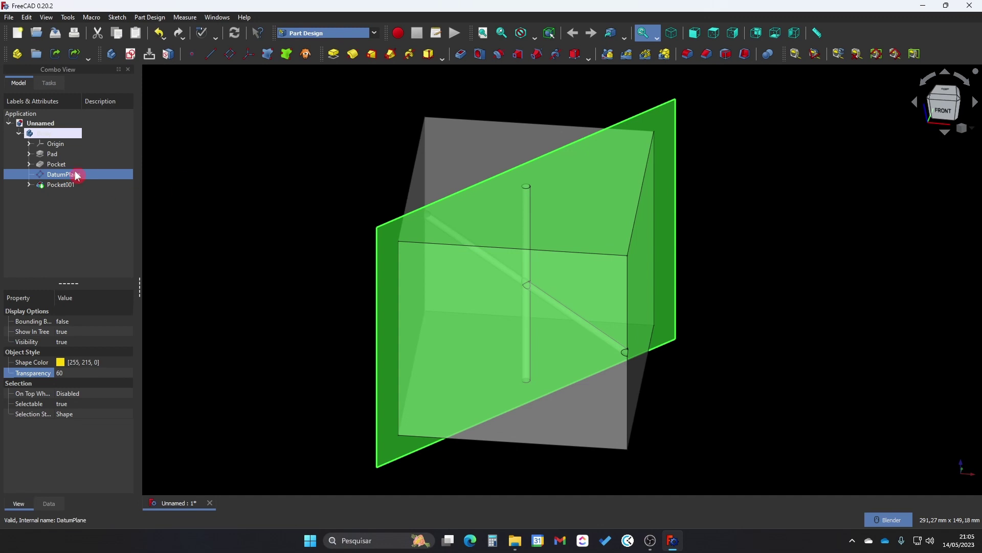
key(space)
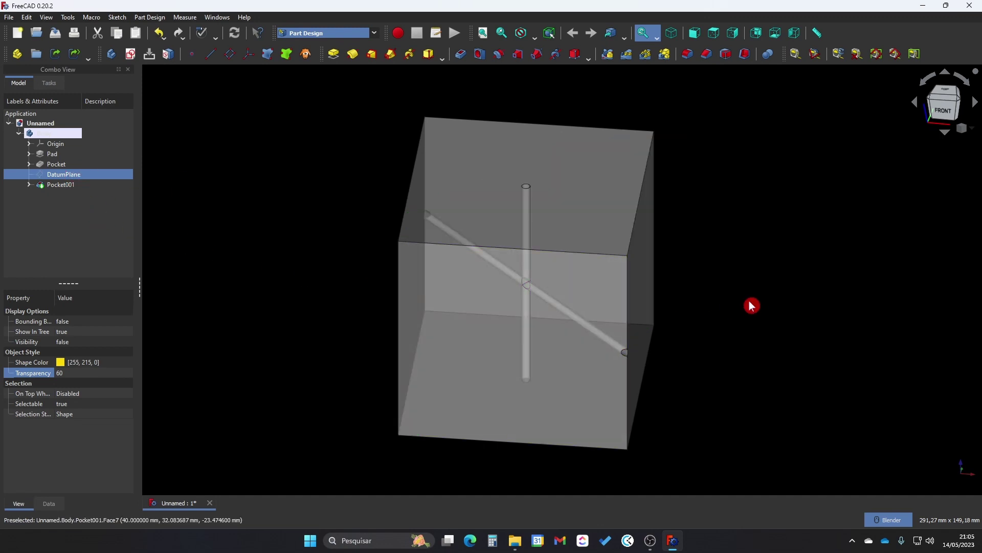
middle_drag(690, 305, 676, 266)
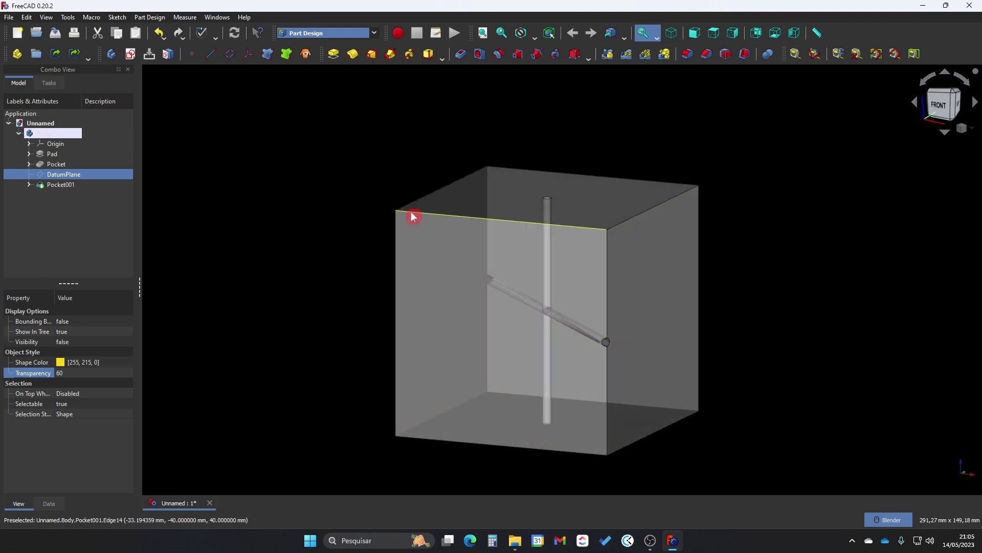
middle_drag(702, 413, 790, 323)
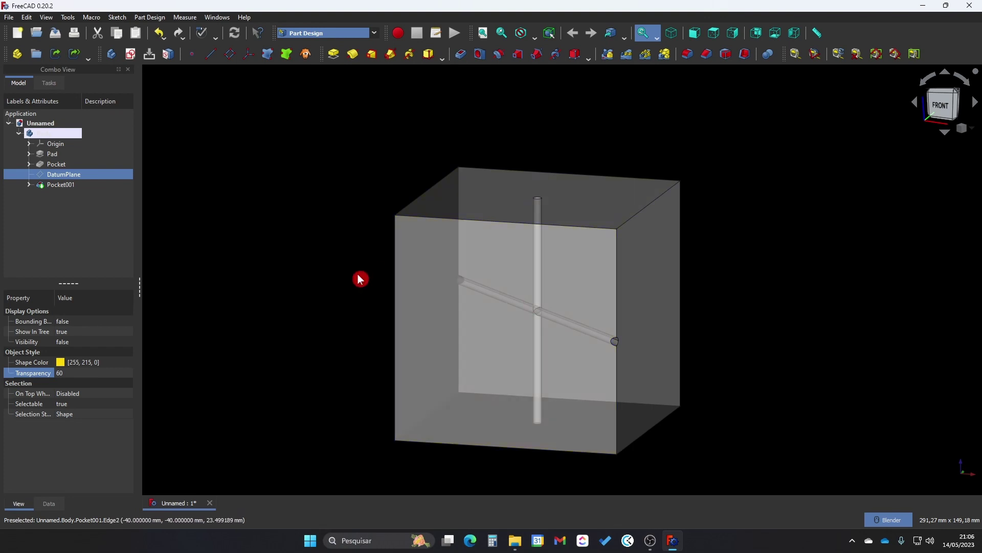
middle_drag(296, 298, 312, 305)
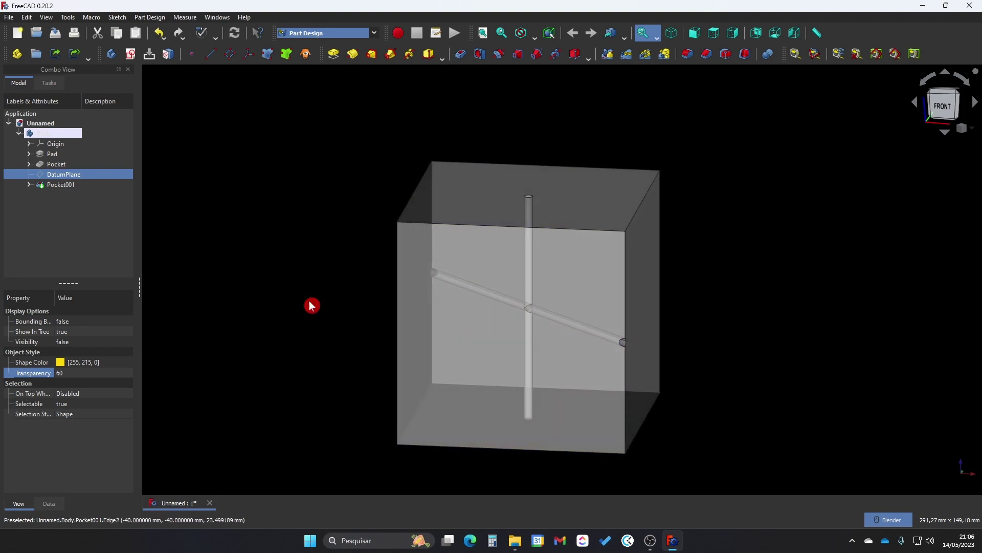
middle_drag(308, 246, 355, 255)
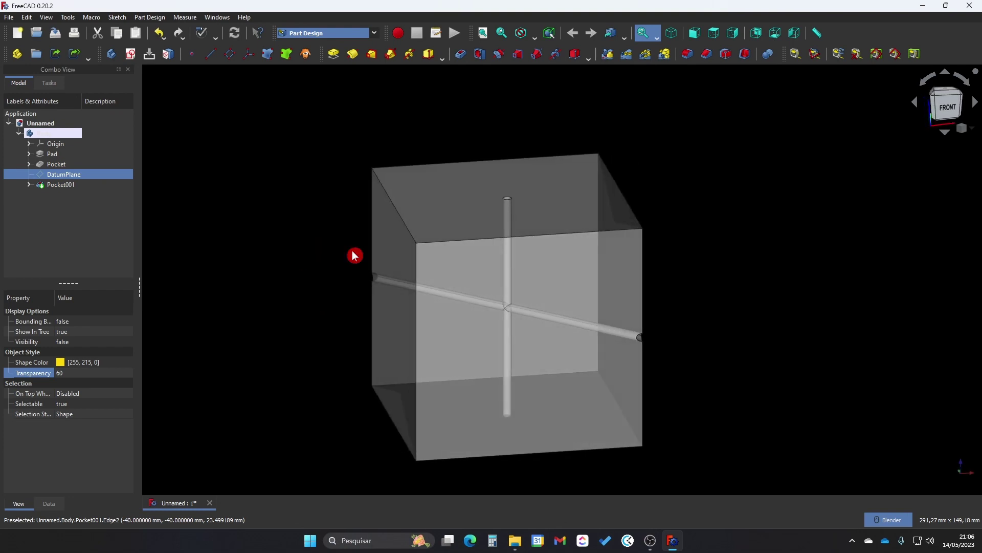
- Create a datum plane by 3 points through the cube's top back-left, top front-right and bottom front-left vertices
click(95, 185)
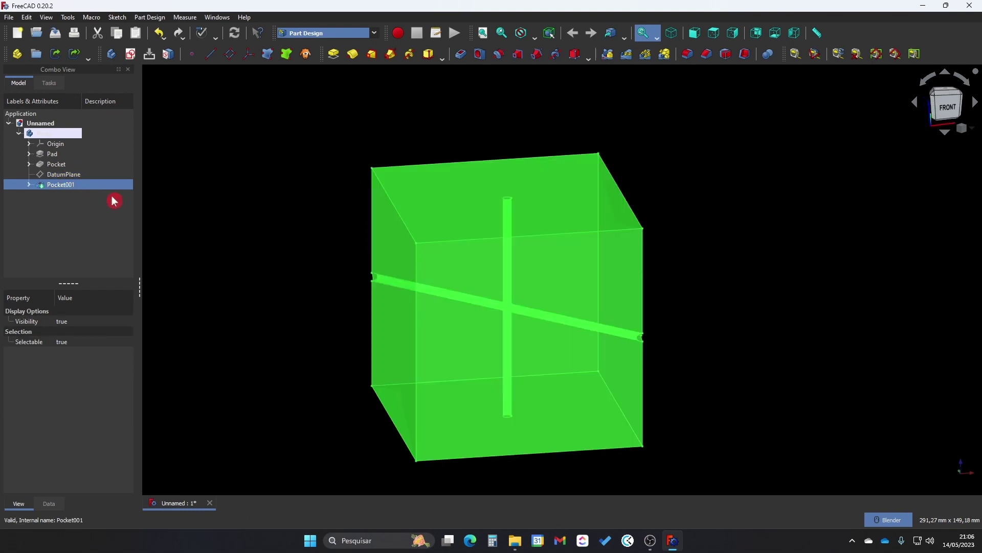
click(334, 180)
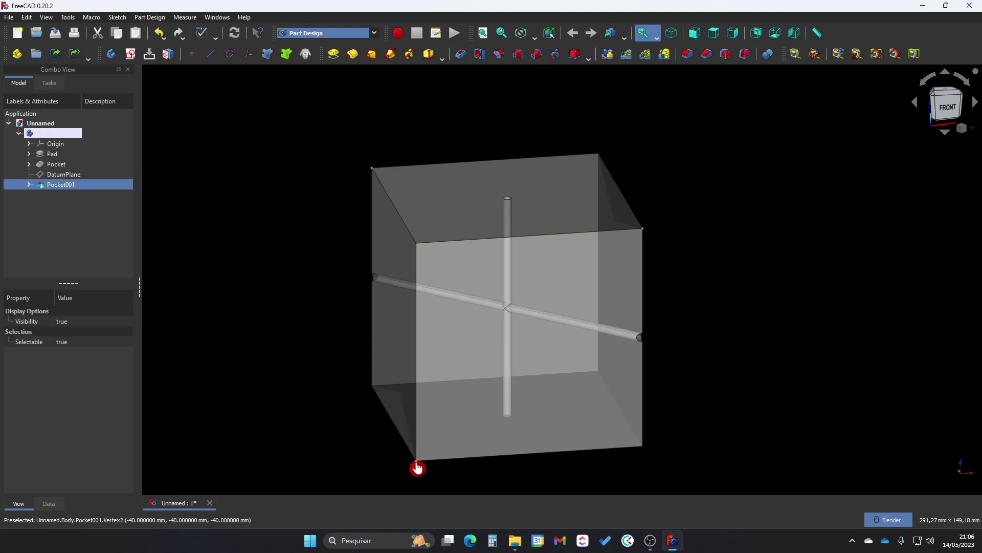
click(229, 54)
middle_drag(728, 269, 794, 226)
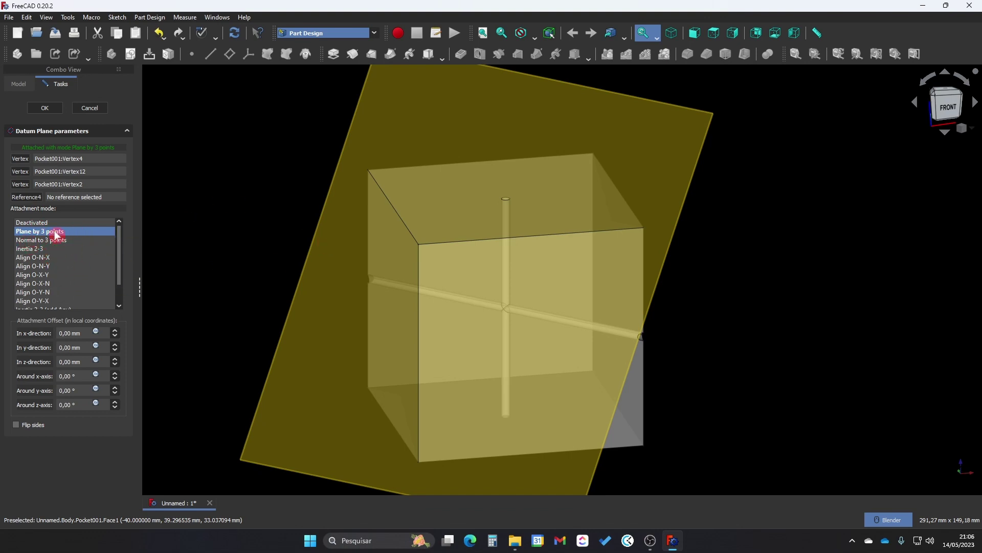
click(45, 107)
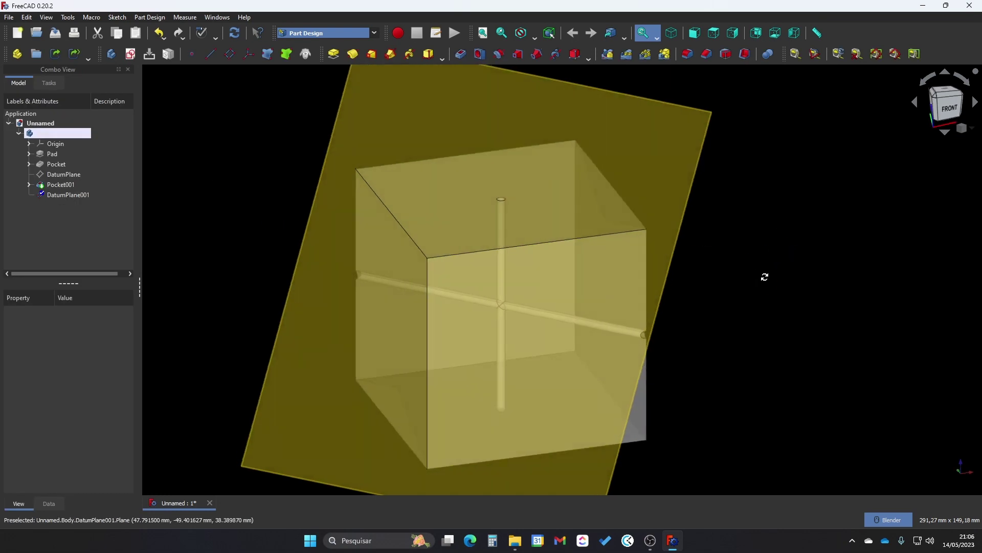
- Start a new sketch on the three-point datum plane and view it together with the cube's channels
click(72, 195)
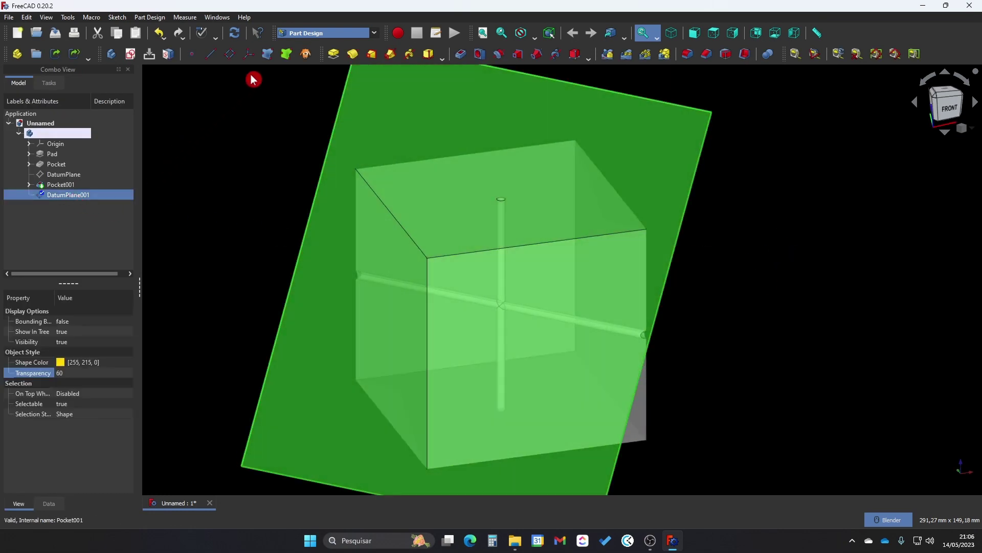
click(130, 54)
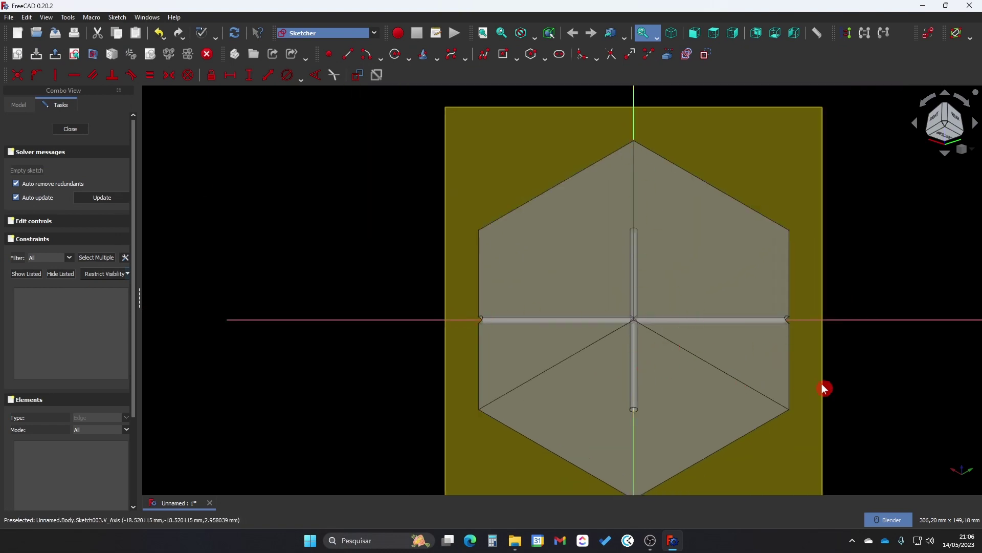
mouse_move(332, 210)
middle_down()
mouse_move(360, 229)
mouse_move(364, 417)
mouse_move(419, 411)
middle_up()
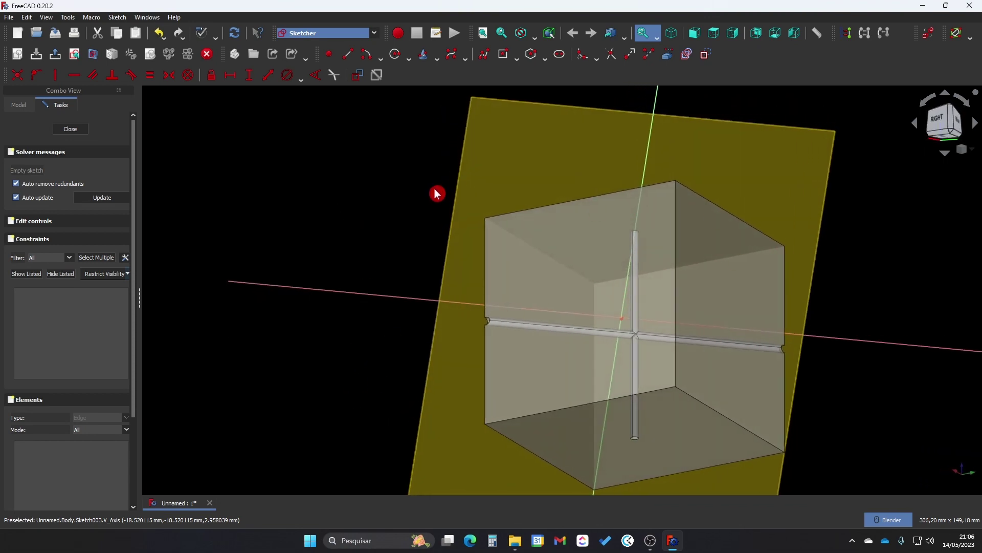
- Project the cube's front-left vertical edge into the sketch as external geometry and close the report view
click(671, 58)
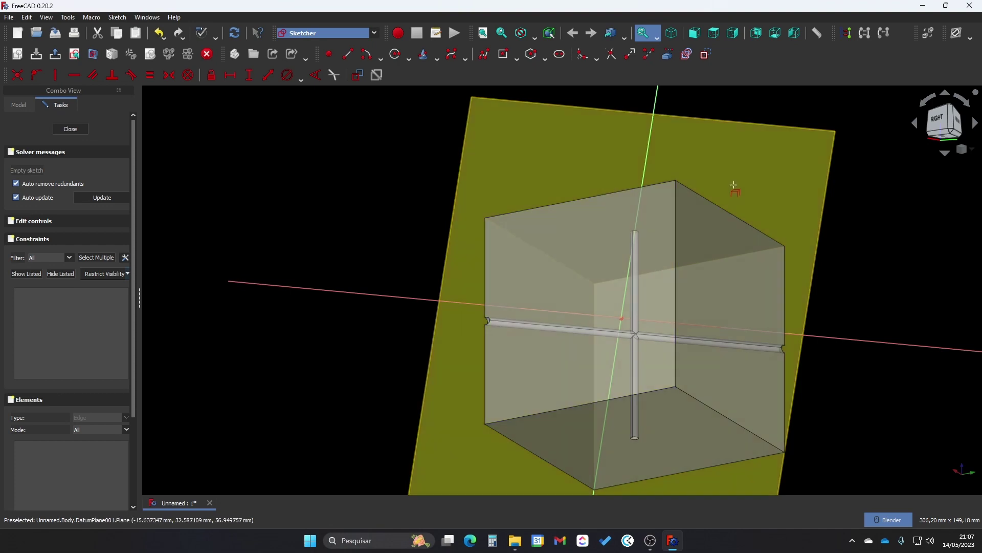
middle_drag(906, 243, 655, 243)
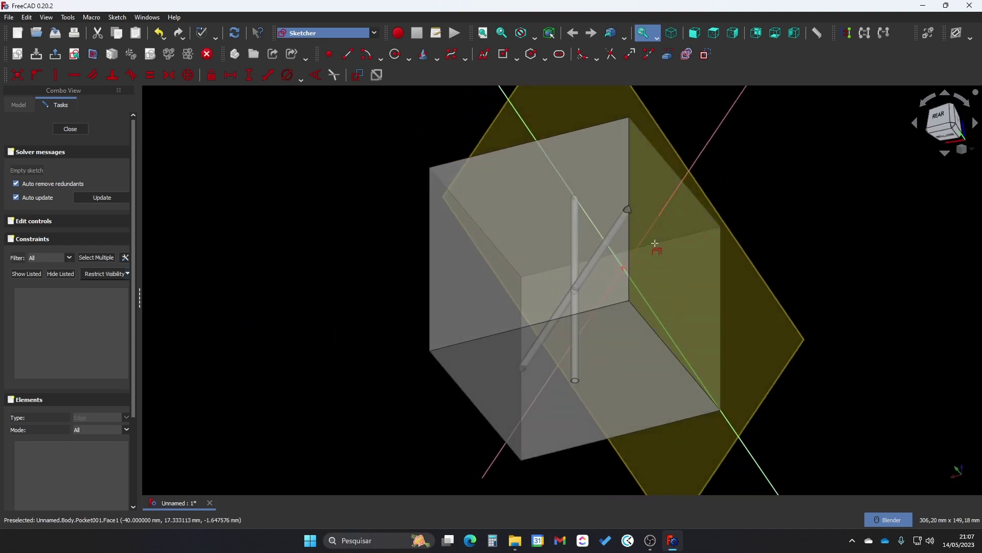
middle_drag(822, 200, 725, 251)
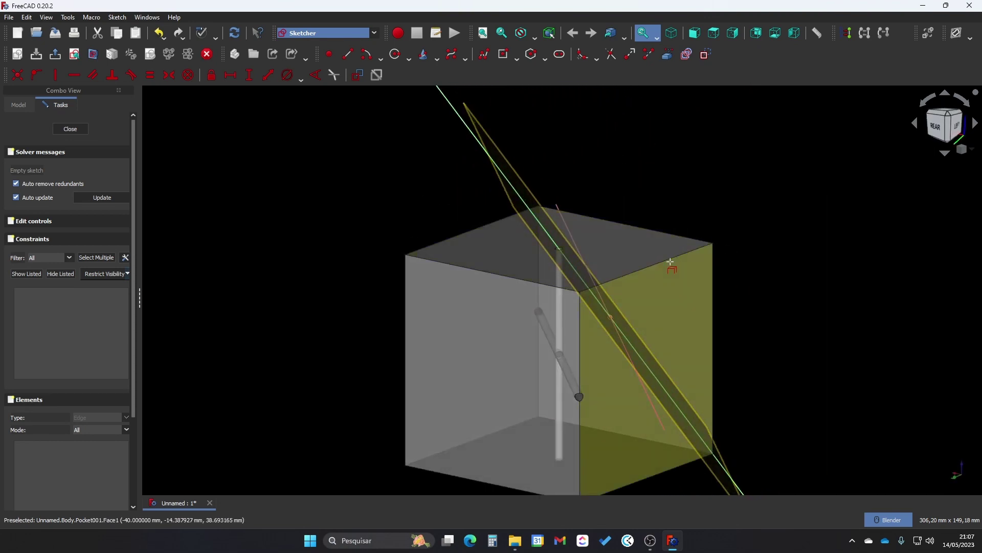
mouse_move(816, 267)
middle_down()
mouse_move(853, 278)
mouse_move(827, 282)
middle_up()
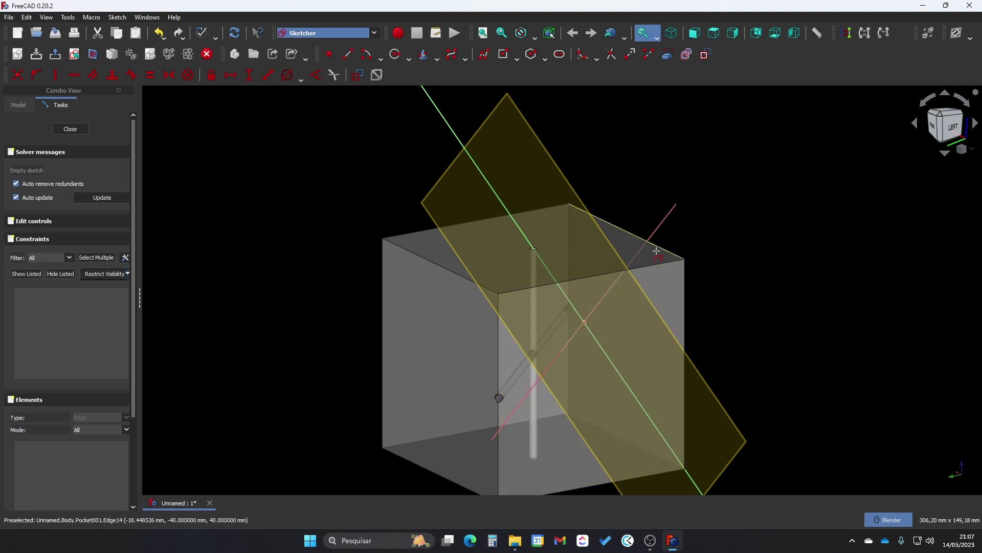
click(684, 280)
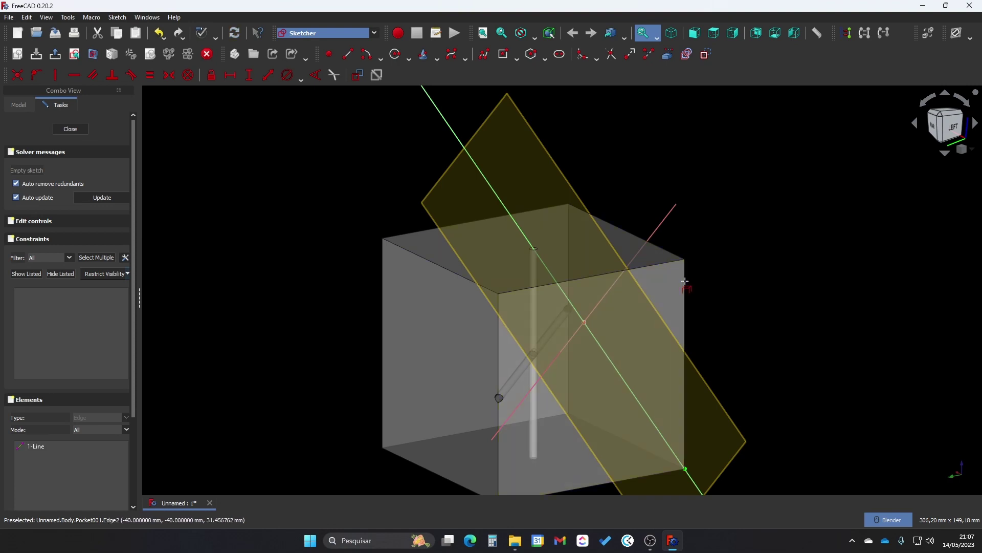
mouse_move(777, 270)
middle_down()
mouse_move(649, 254)
mouse_move(645, 244)
mouse_move(637, 264)
middle_up()
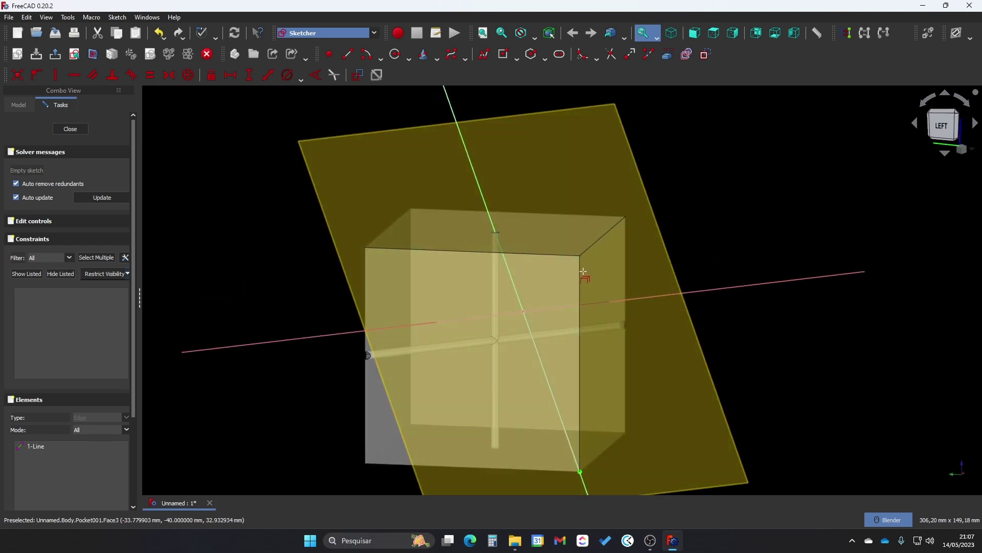
click(580, 272)
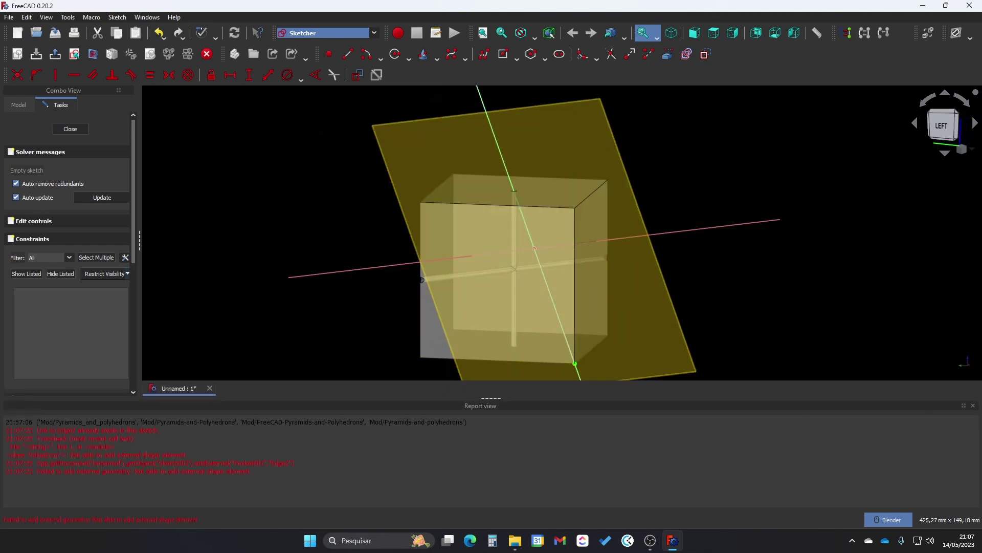
click(973, 405)
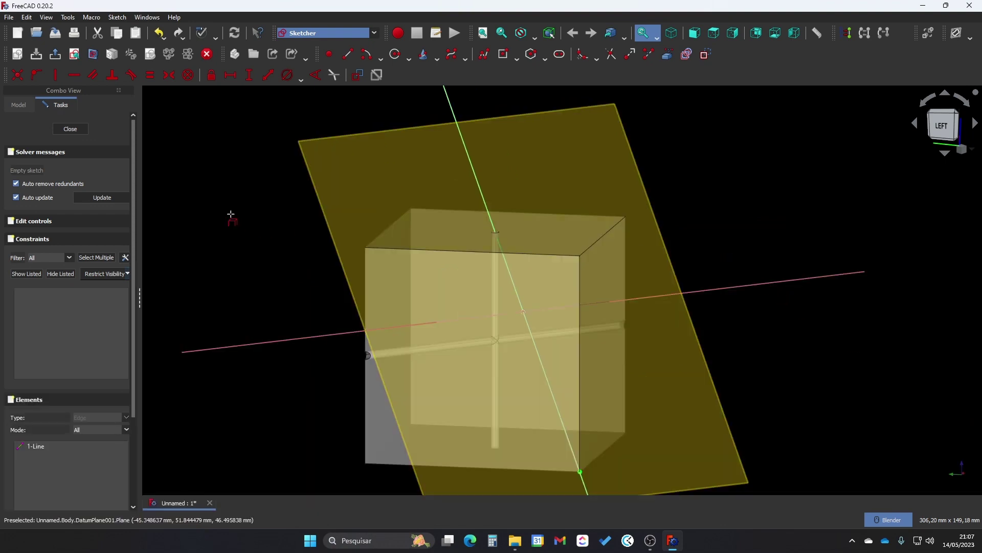
- Section the view at the sketch plane to expose the projected edge line and its endpoints
click(93, 60)
middle_drag(876, 372, 838, 358)
middle_drag(210, 239, 292, 347)
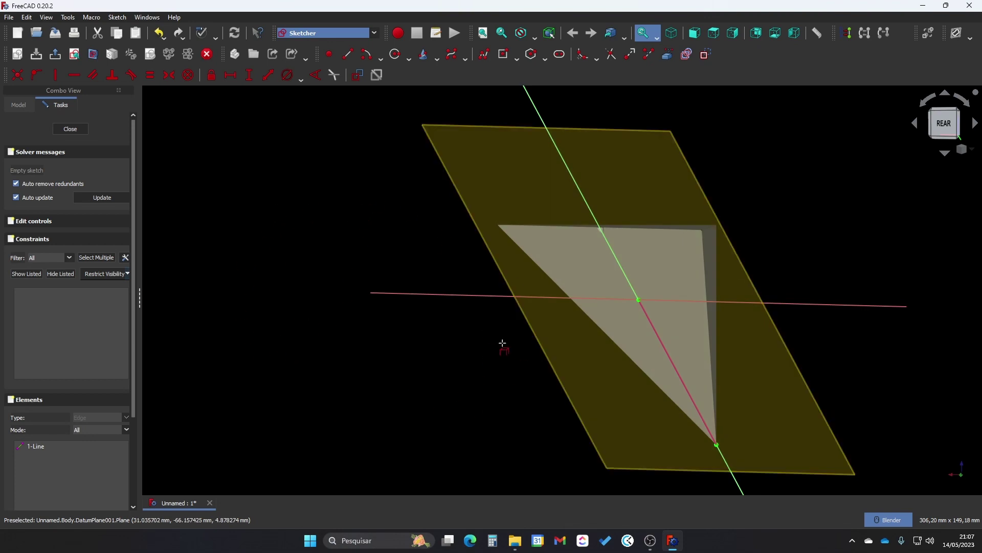
middle_drag(669, 253, 721, 286)
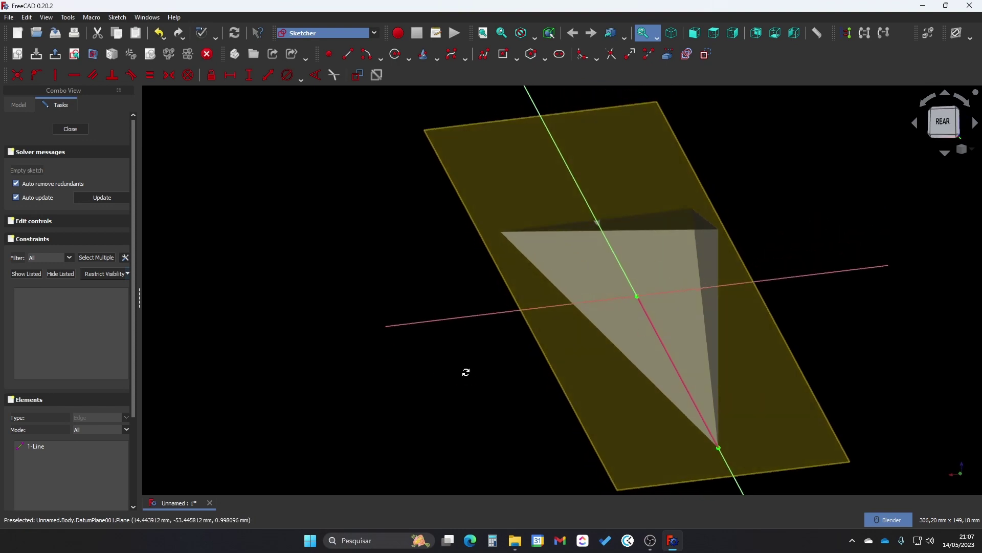
middle_drag(465, 372, 570, 354)
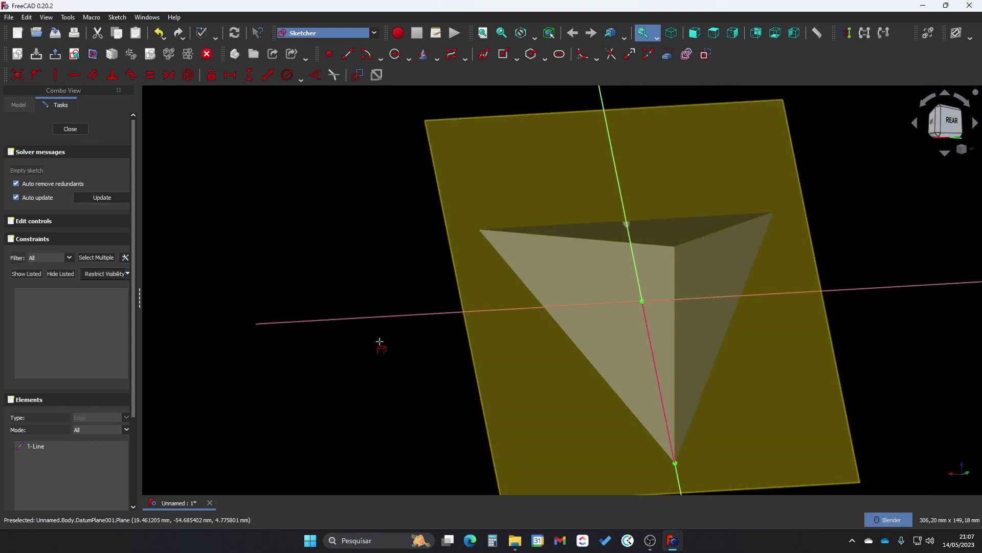
- Sketch a circle about 33 mm in diameter centred on the projected line's upper endpoint
click(395, 54)
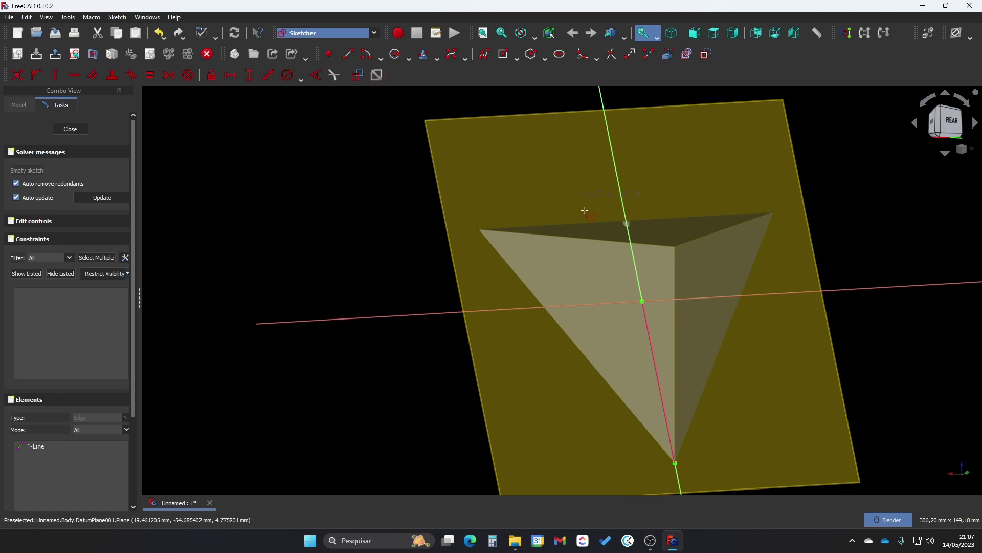
click(643, 303)
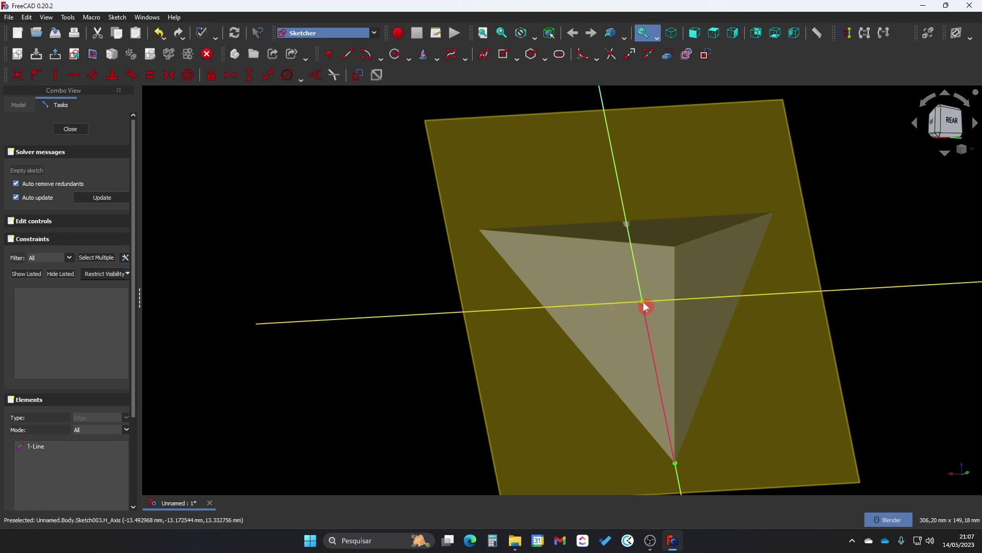
click(394, 54)
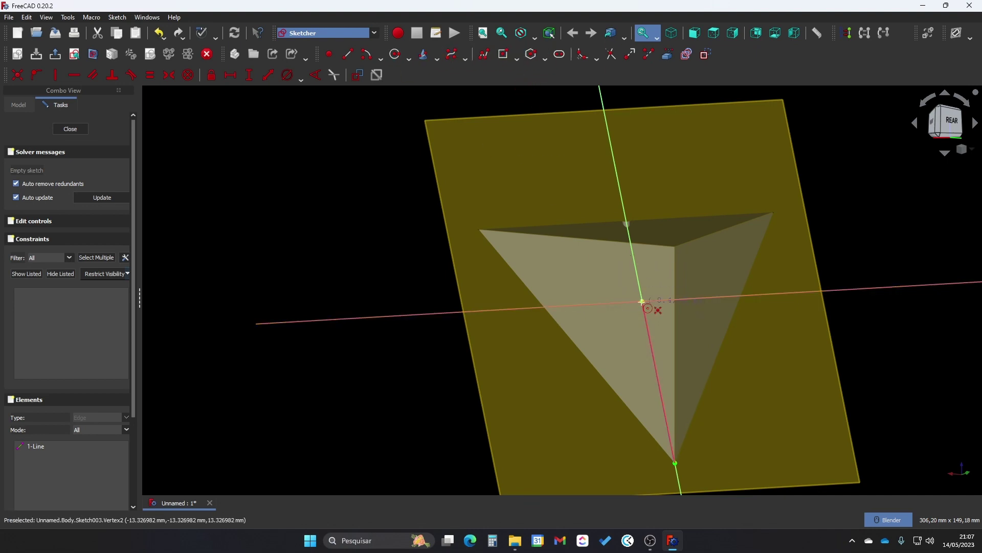
click(642, 302)
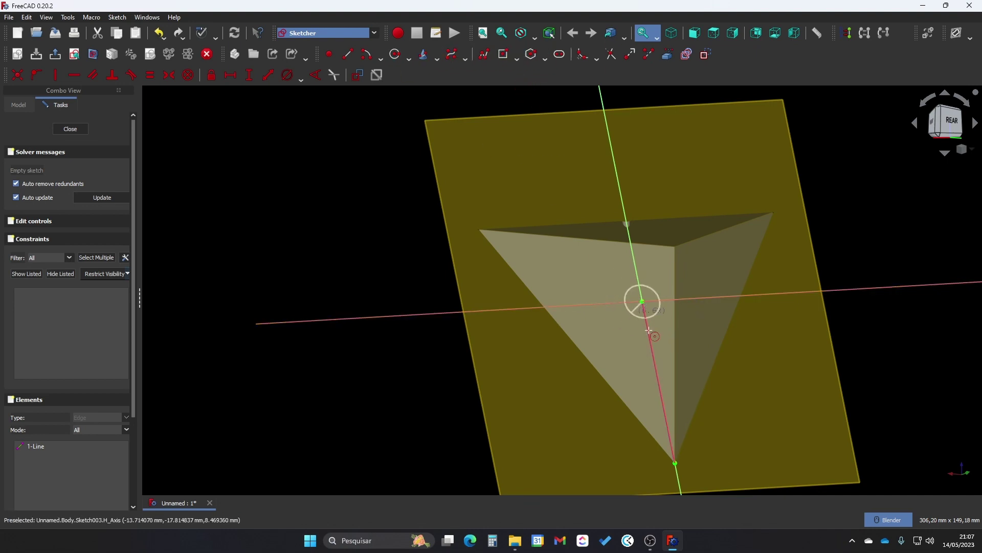
click(597, 303)
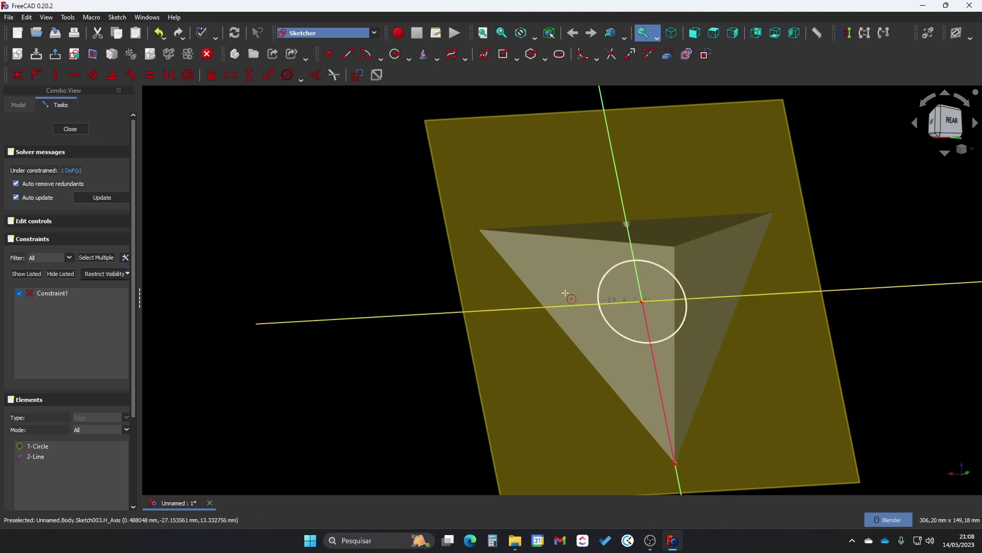
- Set the circle's diameter to 3 mm and close the sketch
click(288, 74)
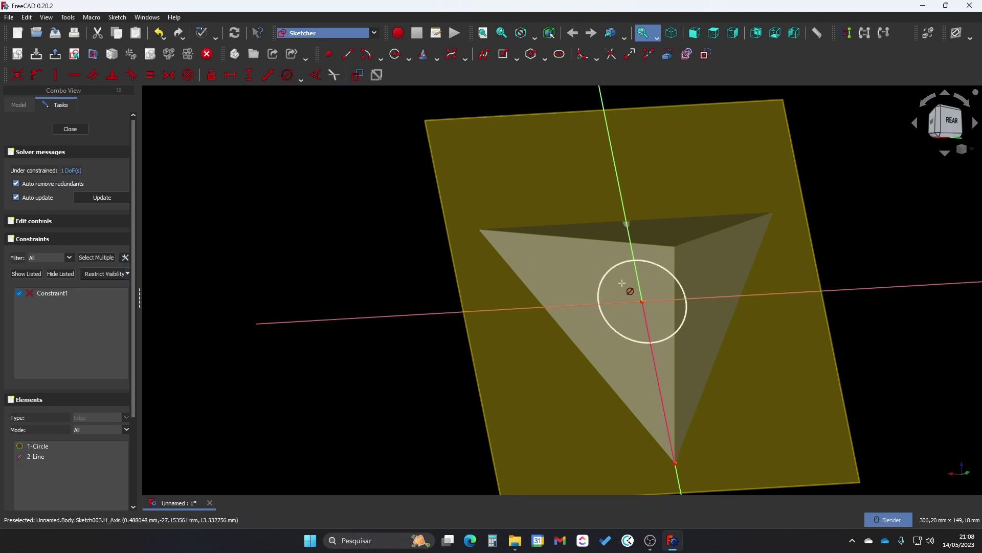
click(611, 273)
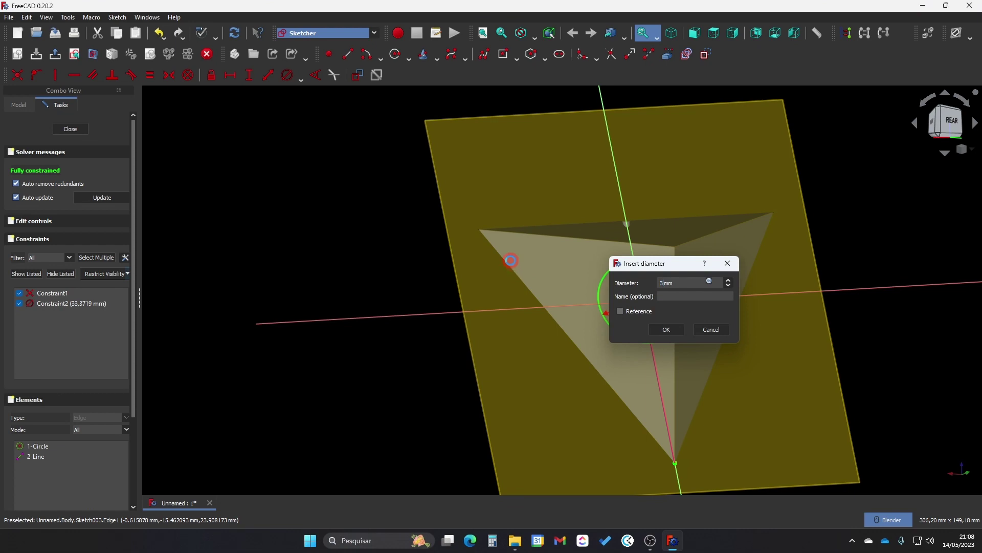
key(Return)
click(70, 129)
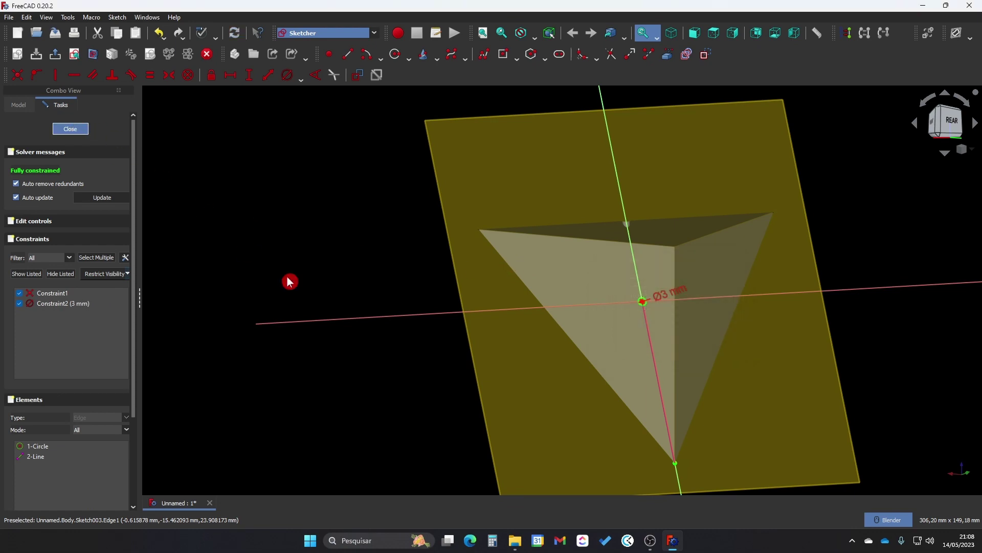
- Hide the three-point datum plane so the new circle can be seen inside the cube
mouse_move(768, 323)
middle_down()
mouse_move(608, 271)
mouse_move(570, 241)
mouse_move(572, 258)
mouse_move(655, 272)
middle_up()
click(79, 195)
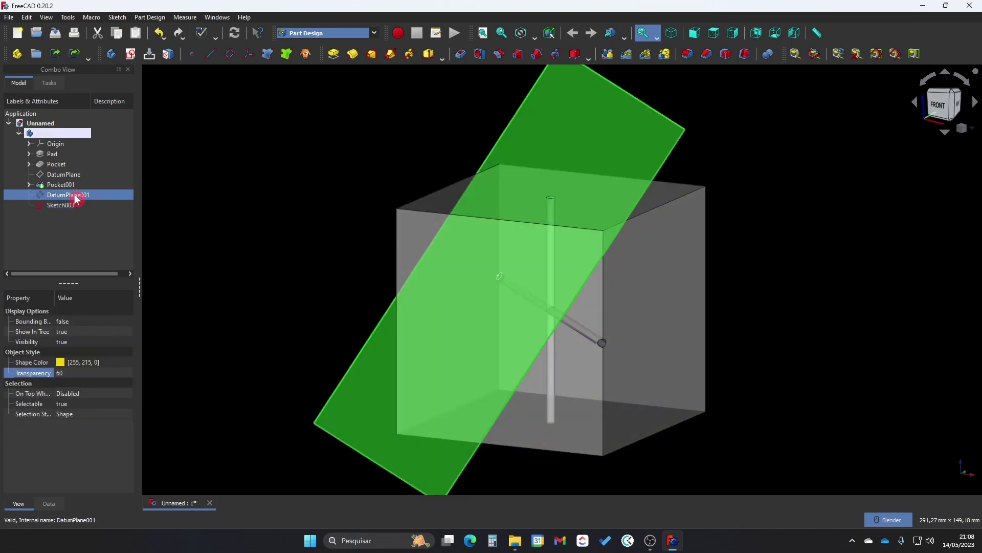
key(space)
middle_drag(318, 324, 368, 369)
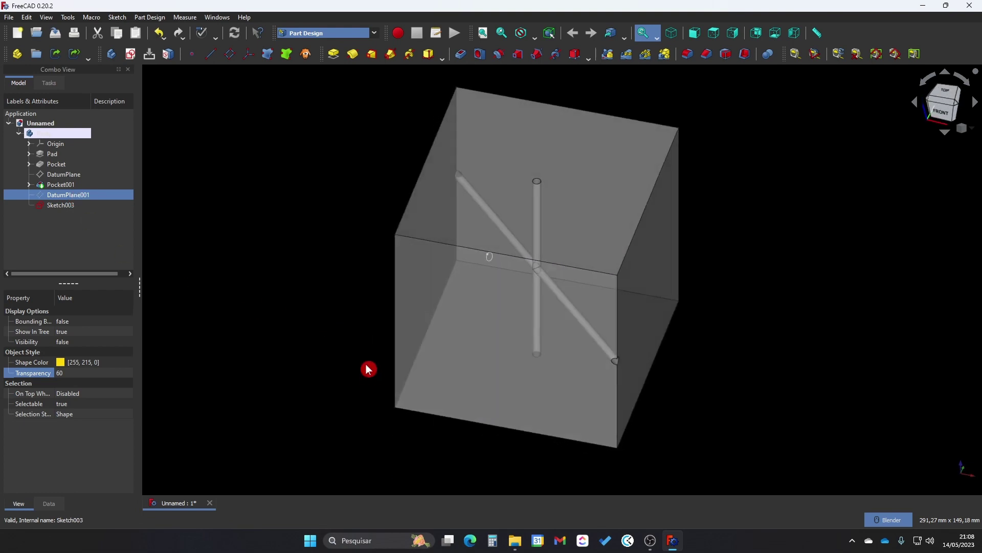
- Pocket the new circle sketch with type Through all, symmetric to the plane, to cut a corner-to-corner channel
click(57, 205)
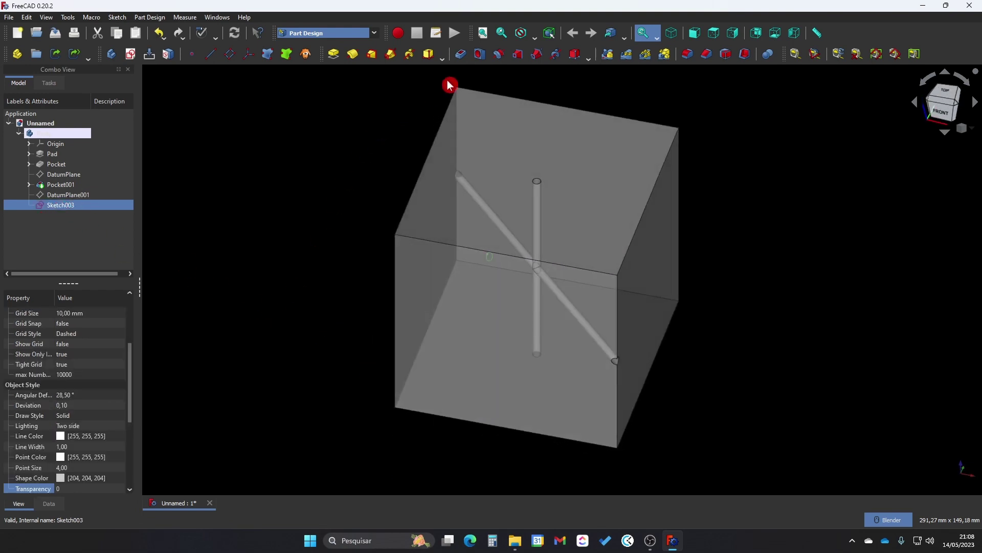
click(460, 54)
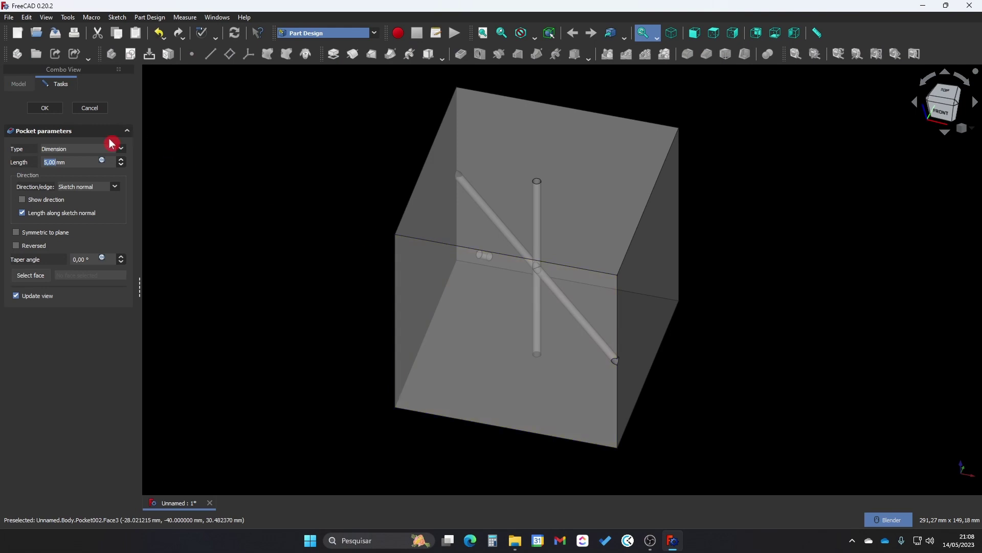
click(119, 151)
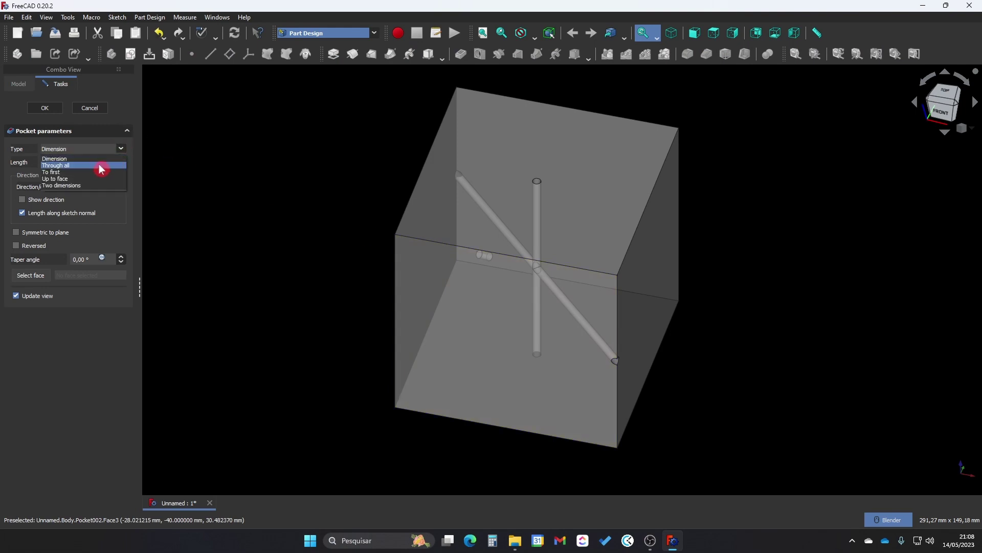
click(101, 167)
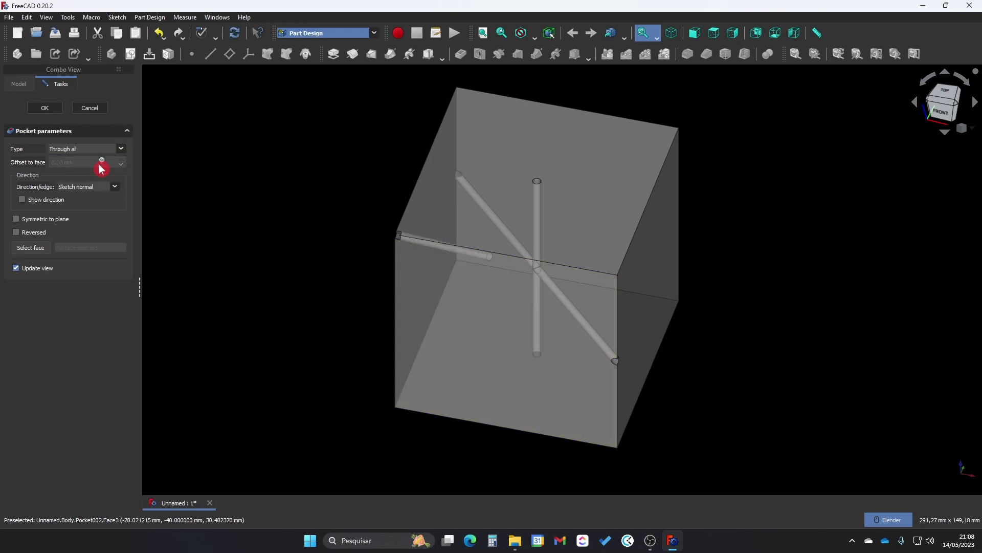
click(30, 220)
key(1)
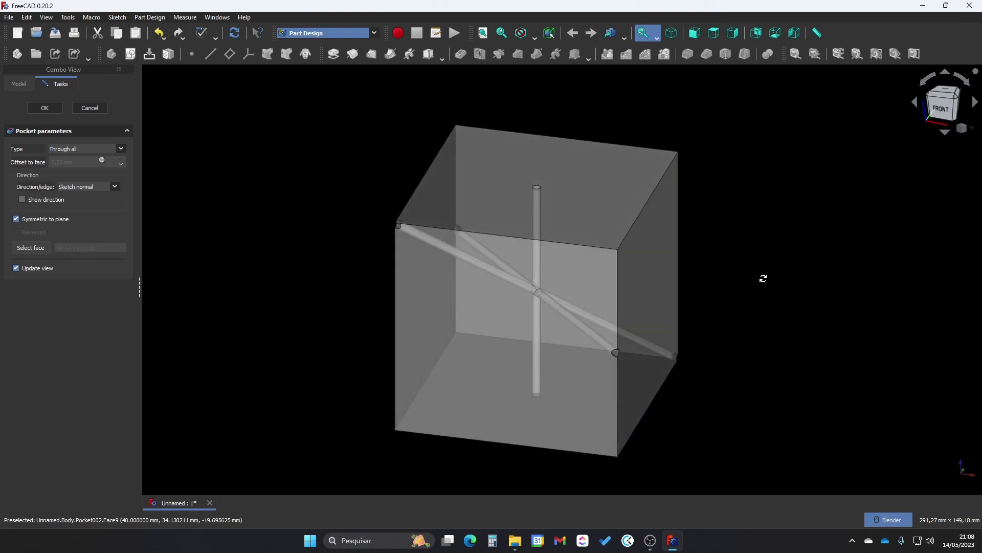
click(45, 108)
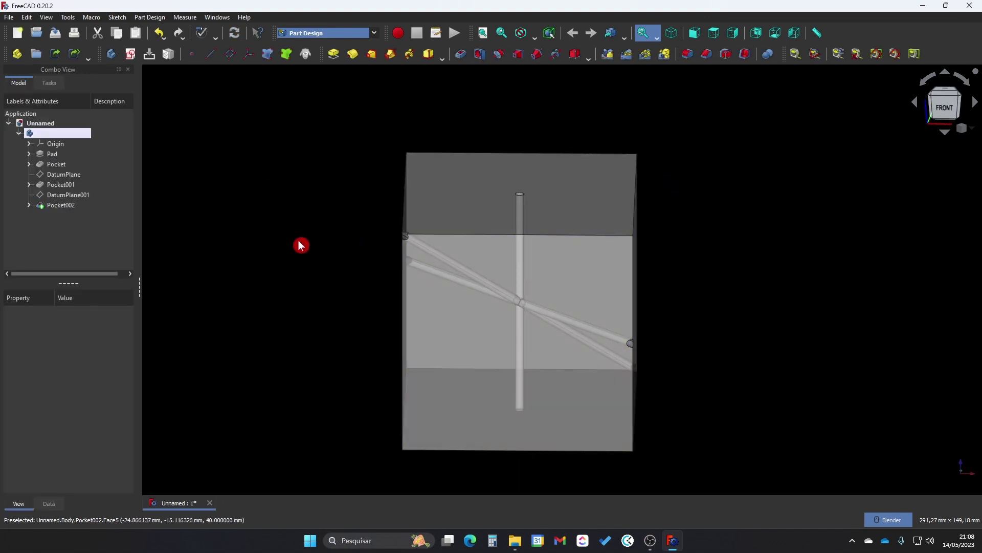
- Examine from several sides how the vertical, diagonal and corner-to-corner channels cross inside the cube
middle_drag(296, 246, 264, 261)
middle_drag(740, 265, 648, 226)
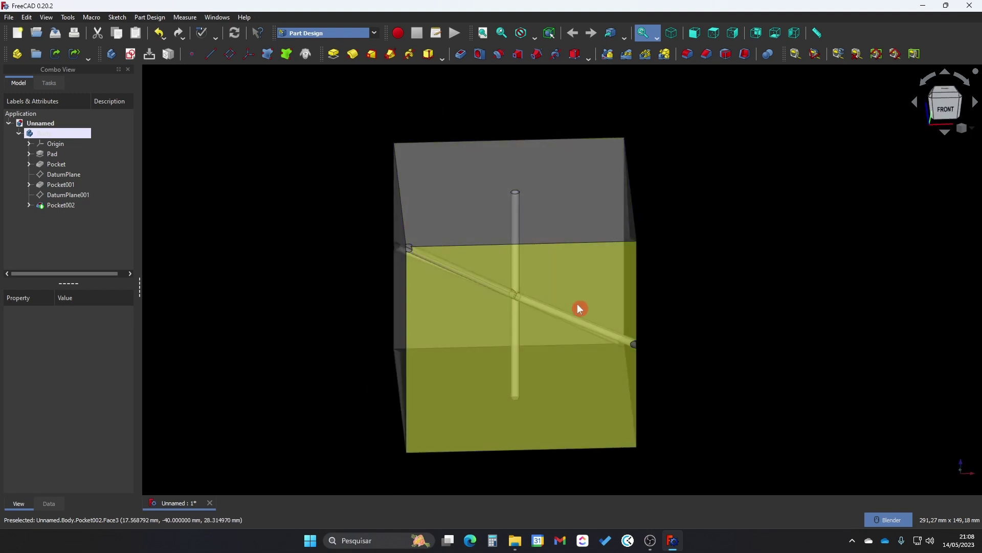
middle_drag(739, 343, 781, 311)
middle_drag(711, 273, 783, 282)
middle_drag(270, 302, 320, 346)
mouse_move(719, 273)
middle_down()
mouse_move(706, 291)
mouse_move(713, 281)
mouse_move(736, 294)
mouse_move(588, 260)
mouse_move(511, 212)
mouse_move(520, 204)
mouse_move(618, 254)
mouse_move(721, 278)
middle_up()
middle_drag(684, 227, 603, 264)
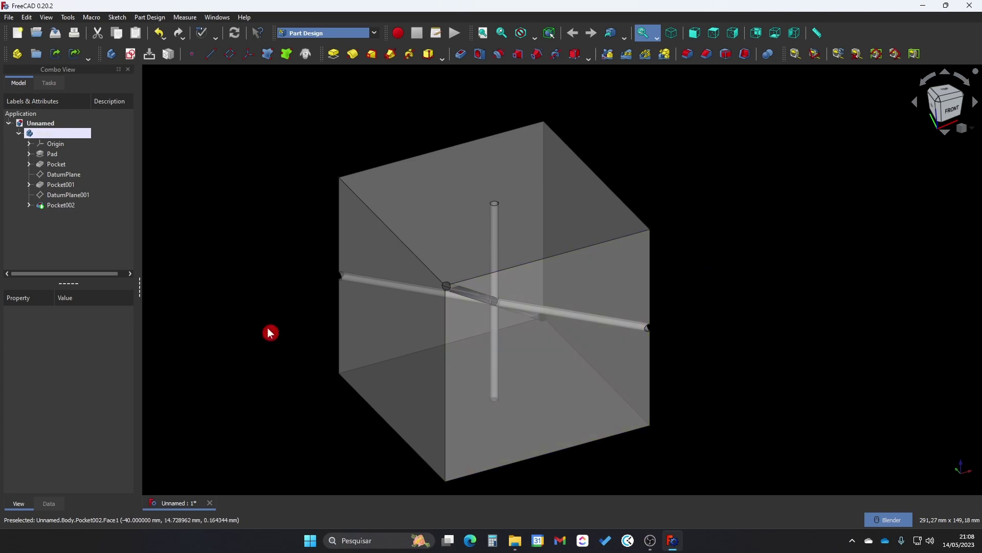